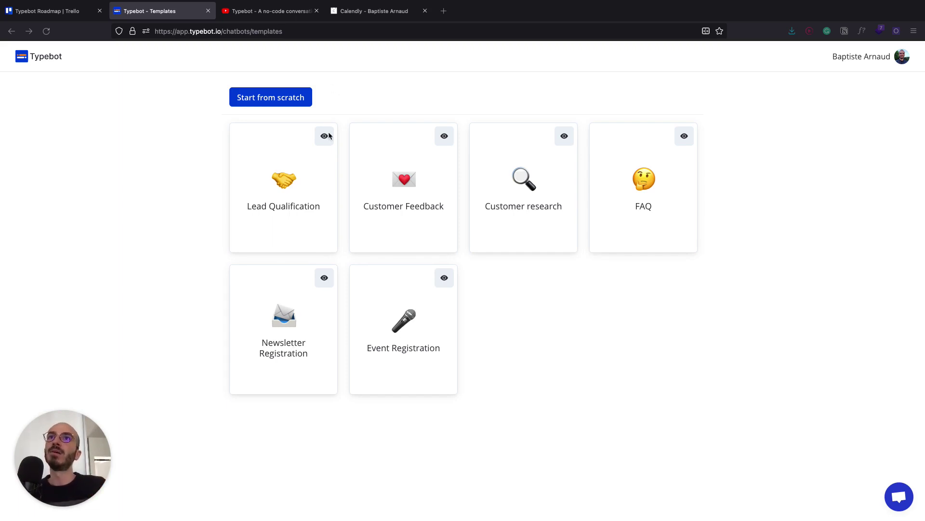
# - Look over the Lead Qualification template, then start a new chatbot from scratch instead
pyautogui.click(325, 136)
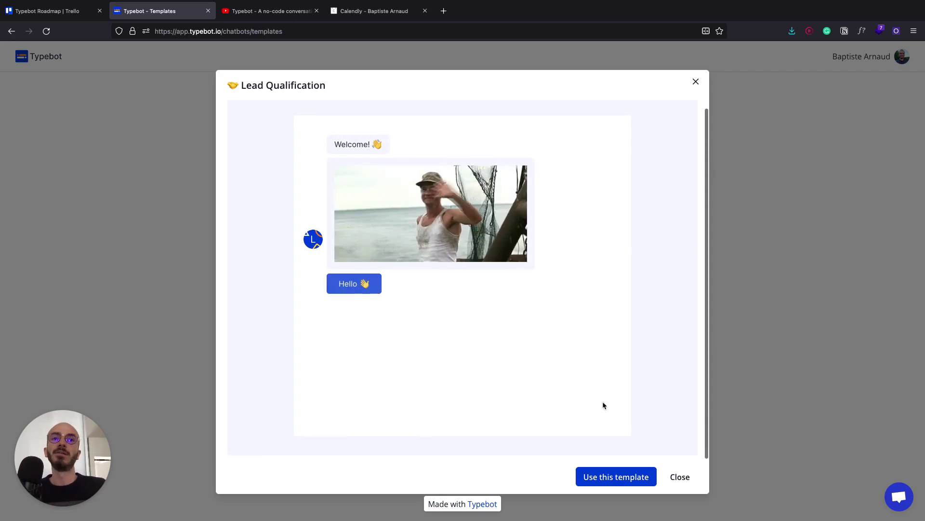
pyautogui.click(800, 336)
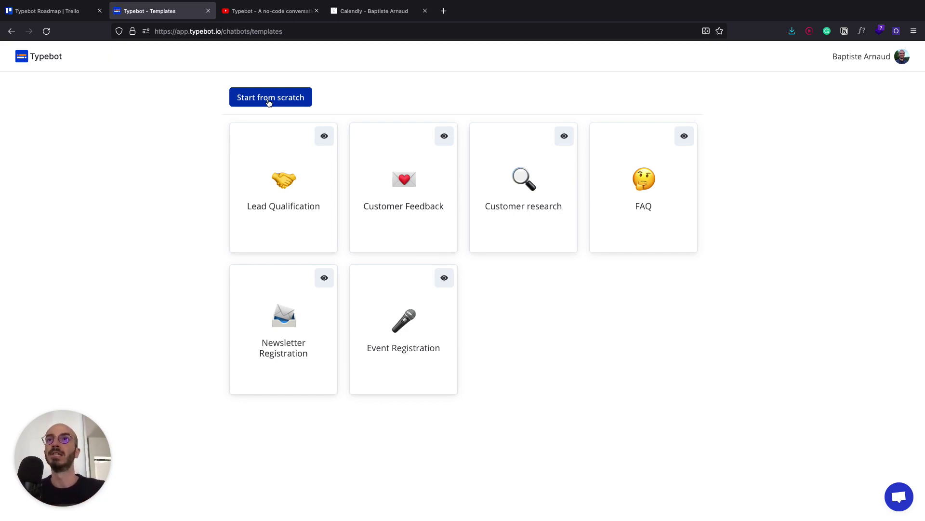
pyautogui.click(269, 98)
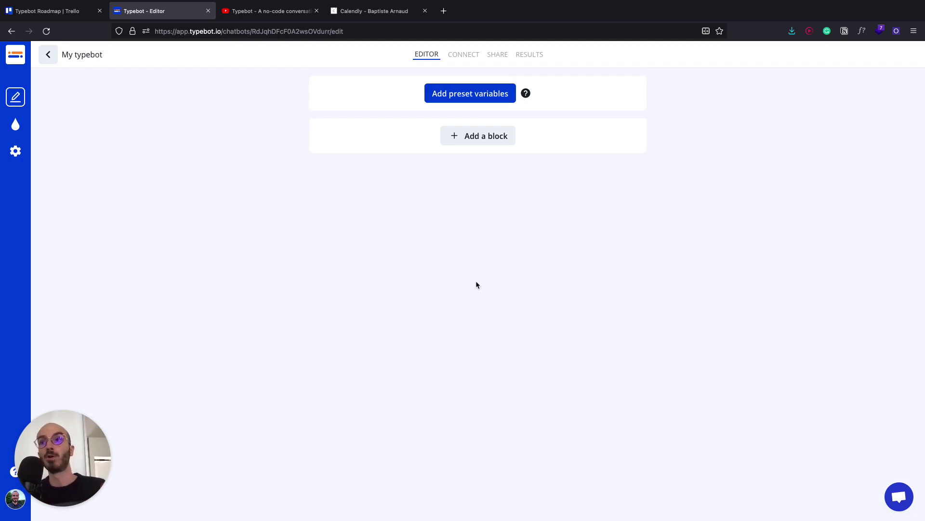
# - Add a Short text question block as the chatbot's first block
pyautogui.click(488, 139)
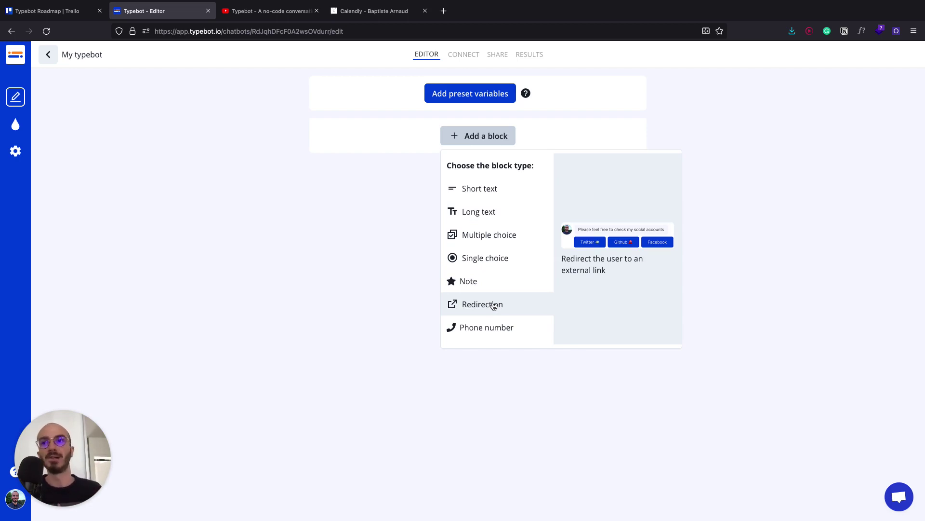
pyautogui.scroll(-2, 493, 305)
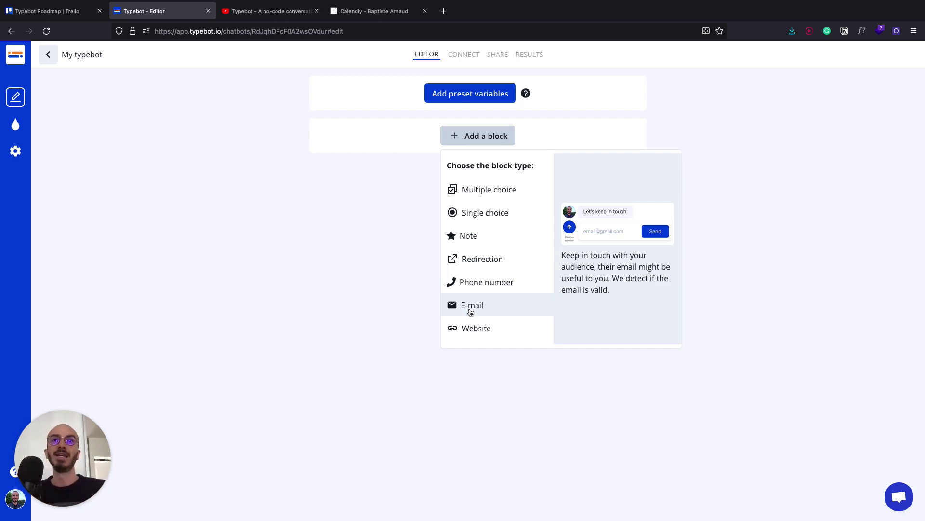
pyautogui.scroll(-1, 474, 331)
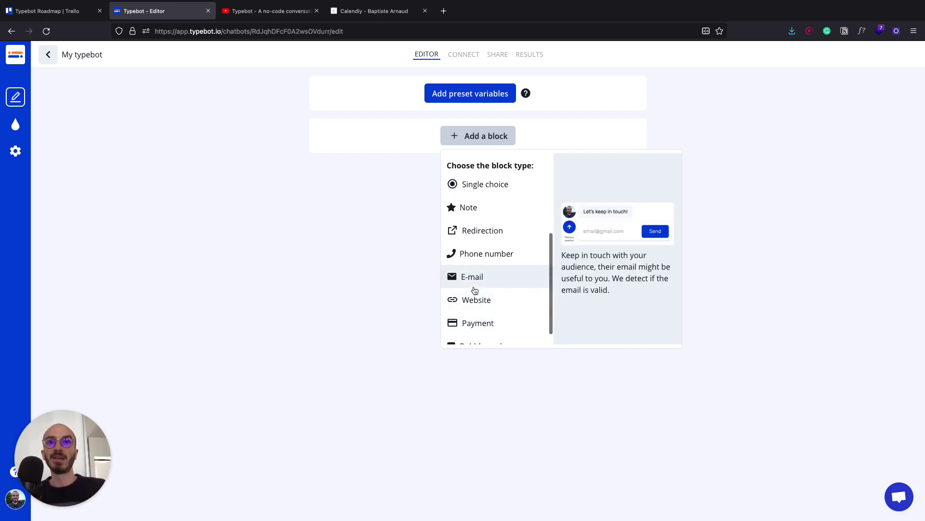
pyautogui.scroll(-1, 475, 290)
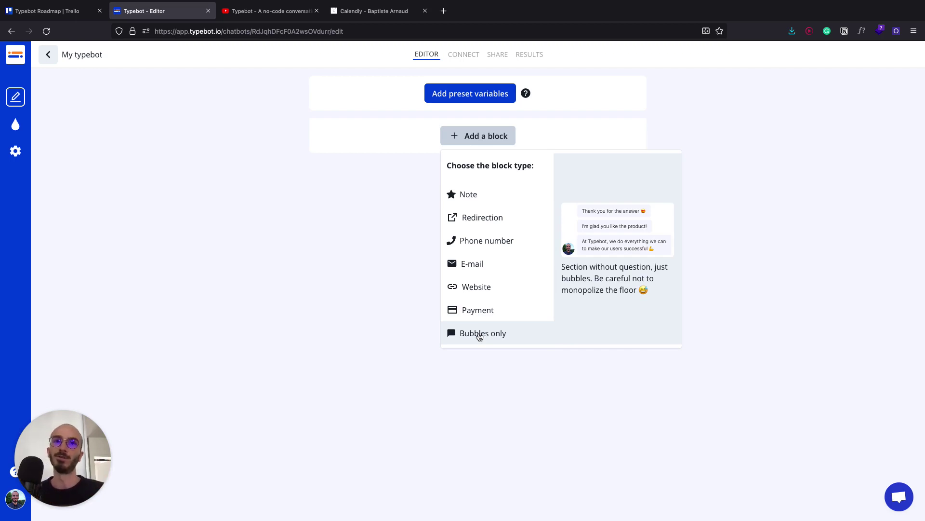
pyautogui.scroll(4, 479, 309)
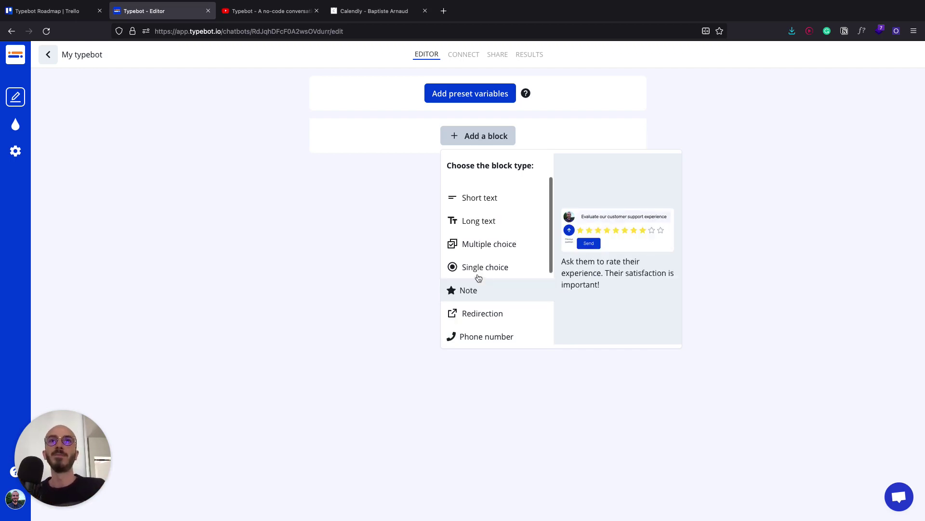
pyautogui.click(479, 188)
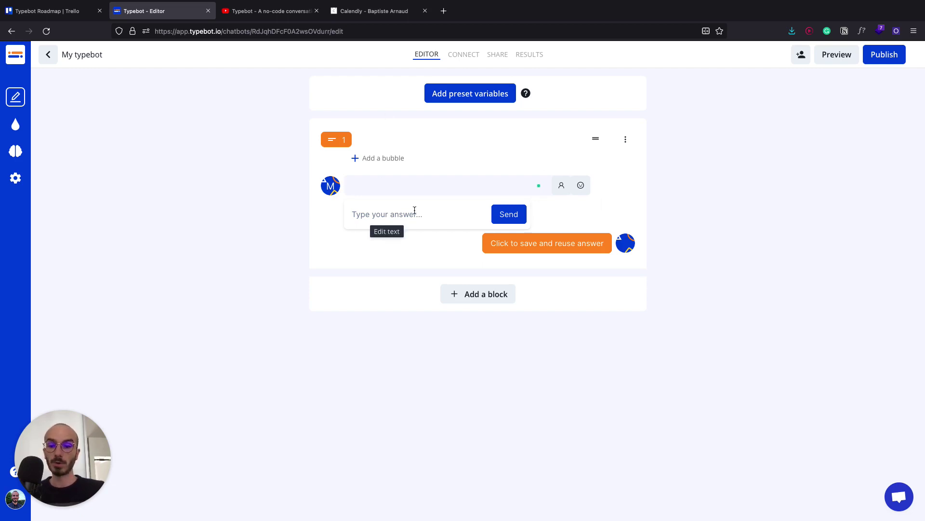
# - Make the question bubble read "What's your name?" and show the available bubble types
pyautogui.write("What's y")
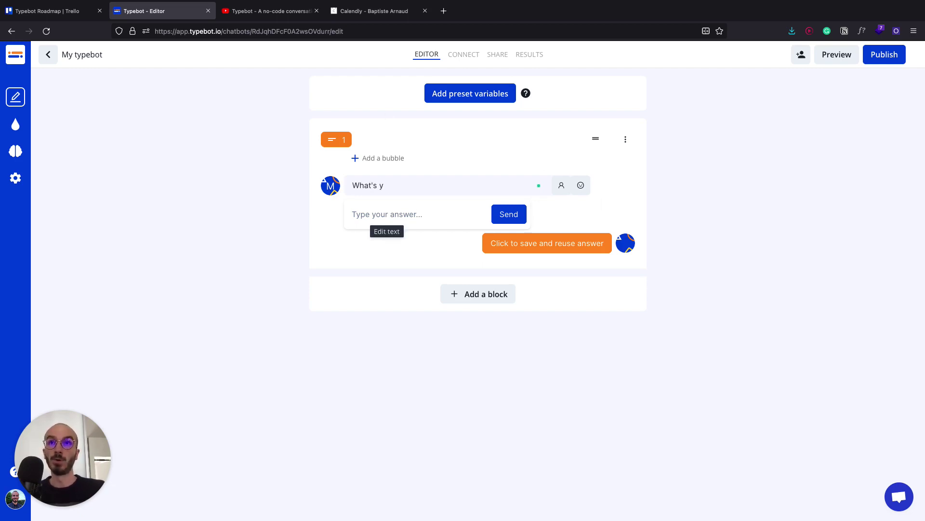
pyautogui.write('our name?')
pyautogui.click(428, 206)
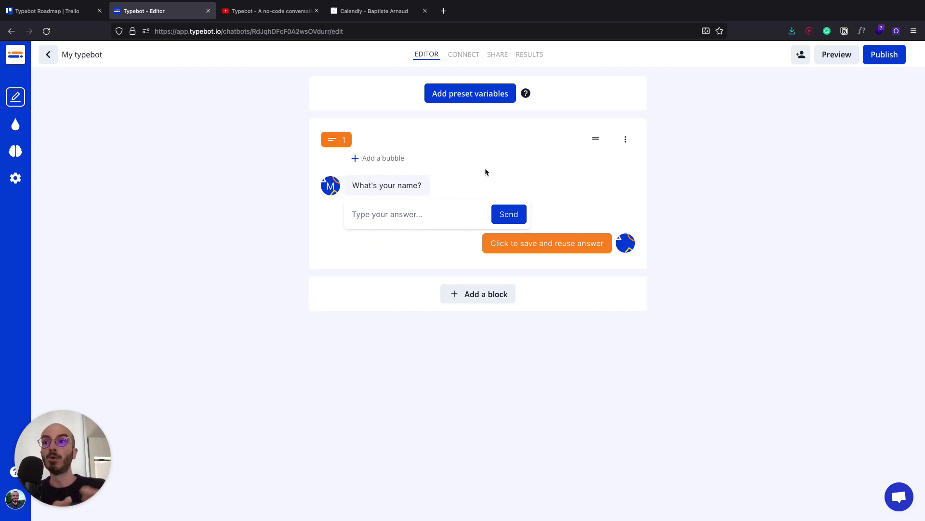
pyautogui.click(372, 162)
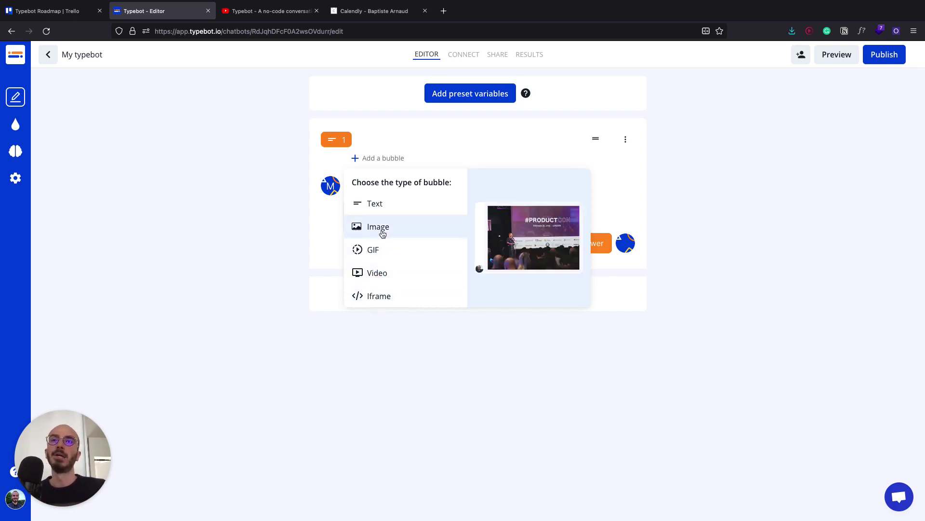
# - Add a text bubble reading "Welcome! 👋" with the waving-hand emoji from the picker
pyautogui.click(377, 207)
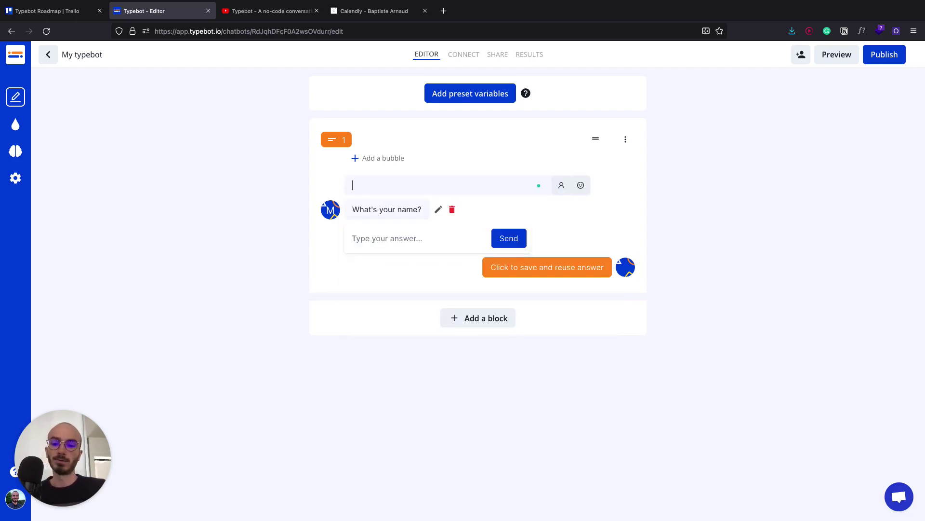
pyautogui.write('Wellcome!')
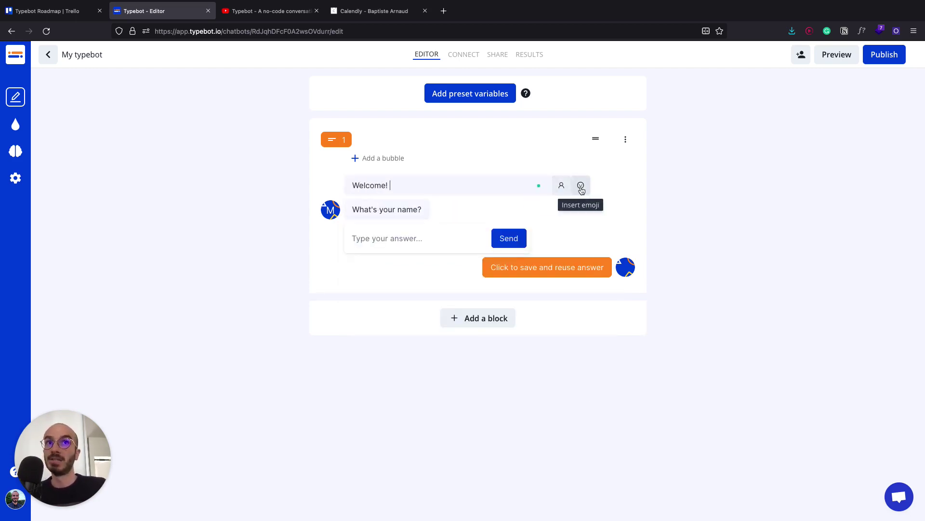
pyautogui.click(580, 186)
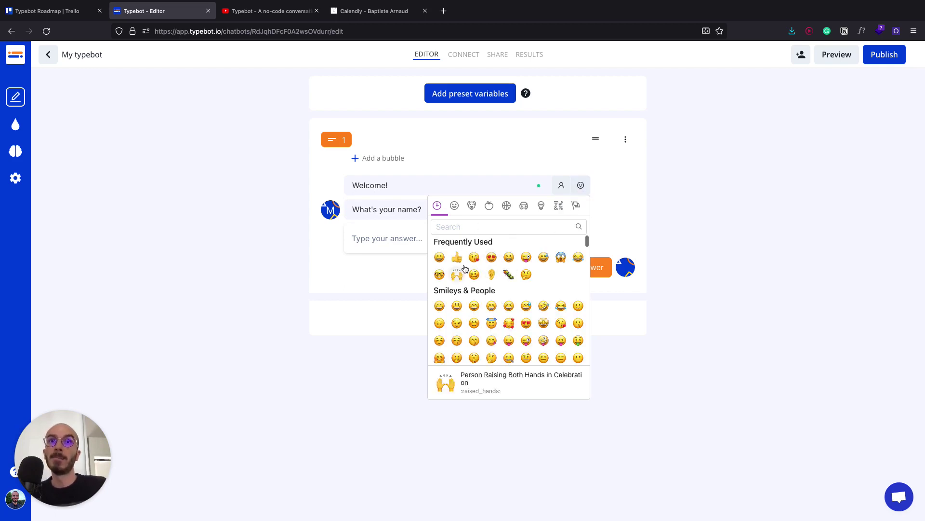
pyautogui.click(487, 226)
pyautogui.write('wave')
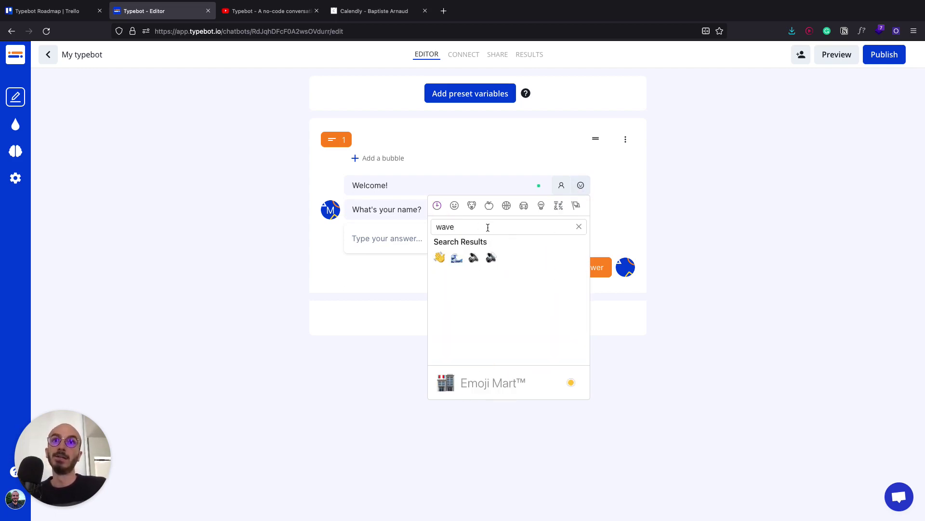
pyautogui.click(440, 259)
pyautogui.click(385, 163)
# - Add a GIF bubble with a welcome GIF found by searching Giphy for "welcome"
pyautogui.click(385, 159)
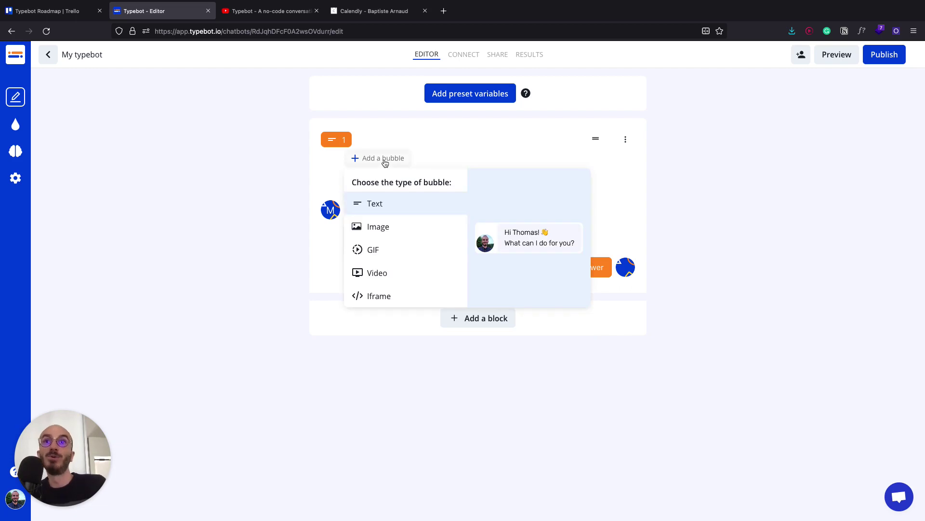
pyautogui.click(374, 251)
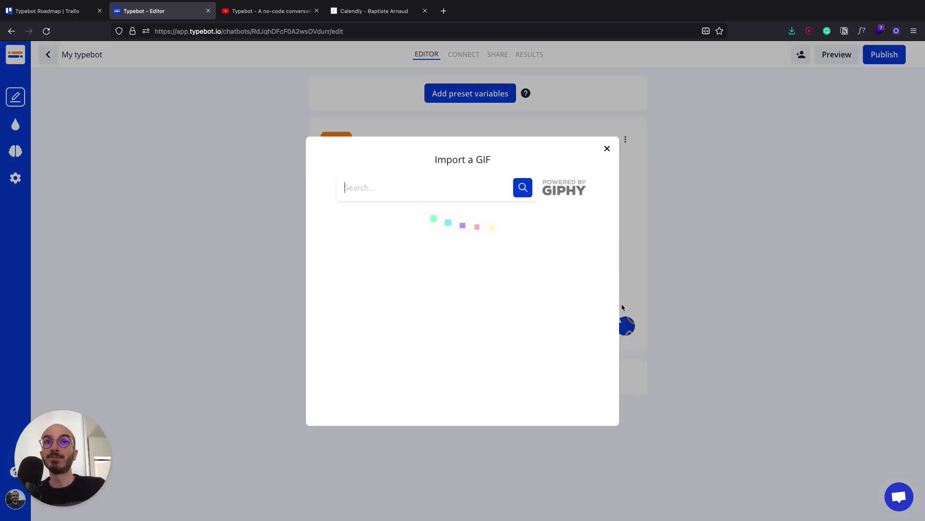
pyautogui.click(393, 189)
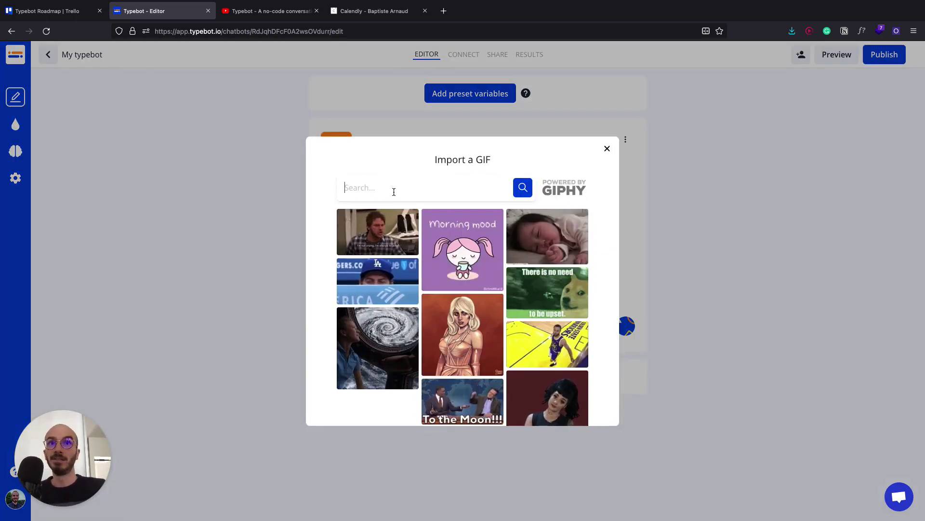
pyautogui.write('welcome')
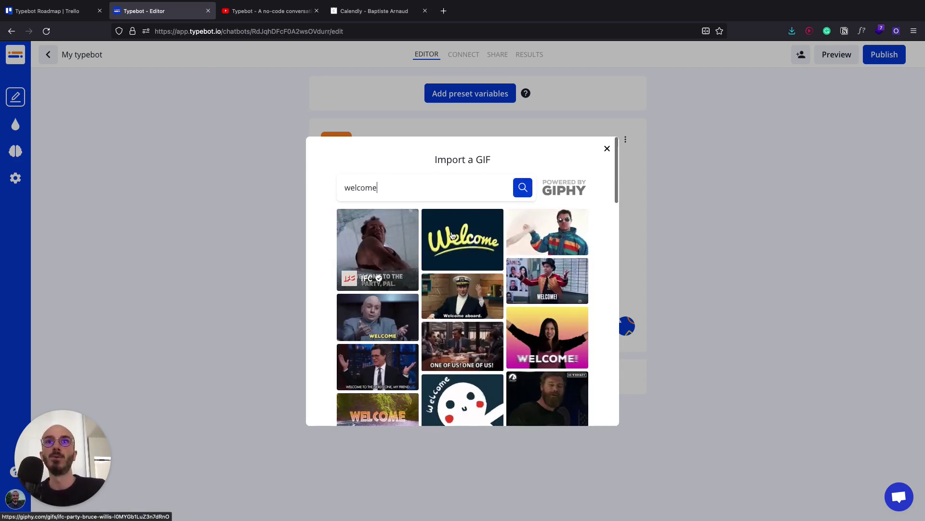
pyautogui.click(360, 213)
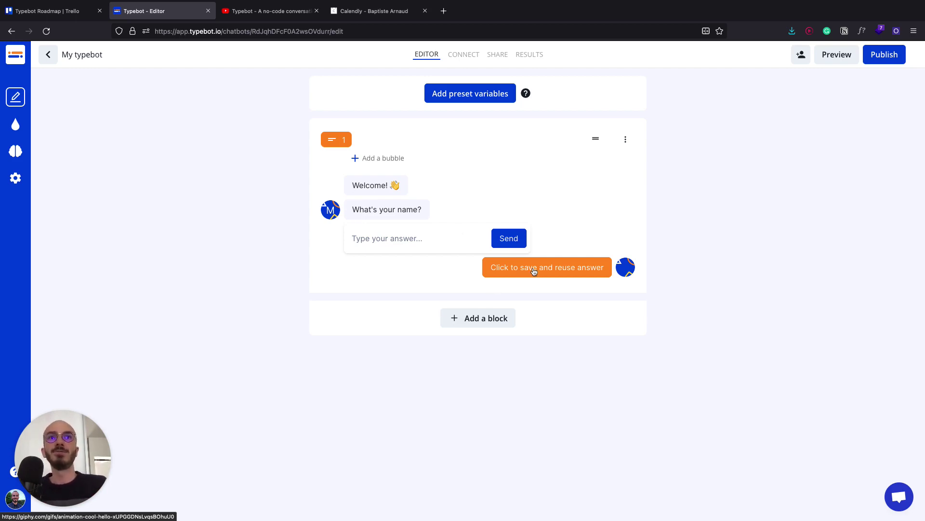
# - Save block 1's answer into a variable named Name
pyautogui.click(571, 269)
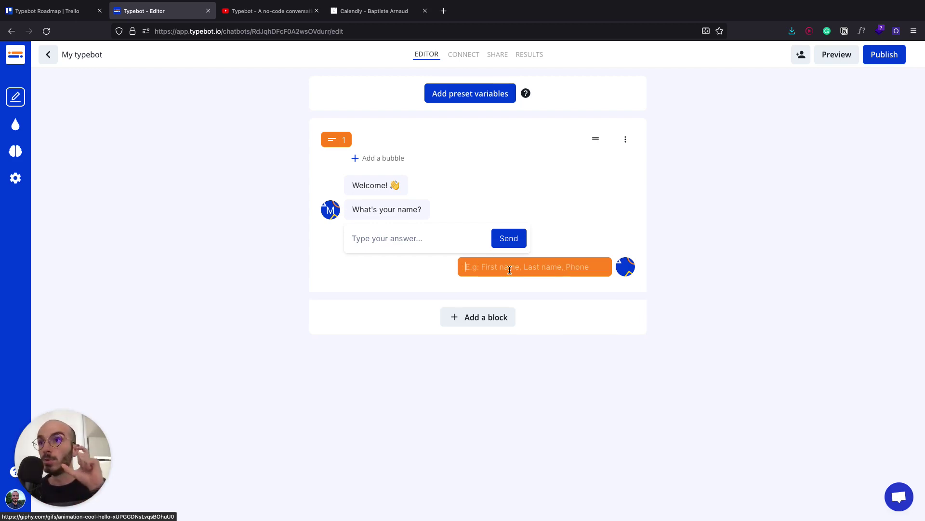
pyautogui.write('f')
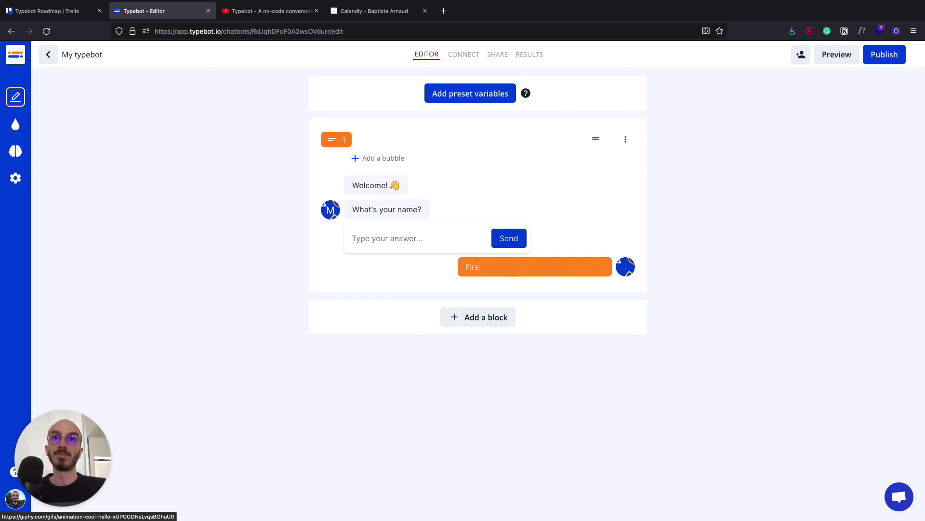
pyautogui.write('irst na')
pyautogui.hotkey('alt', 'BackSpace')
pyautogui.hotkey('alt', 'BackSpace')
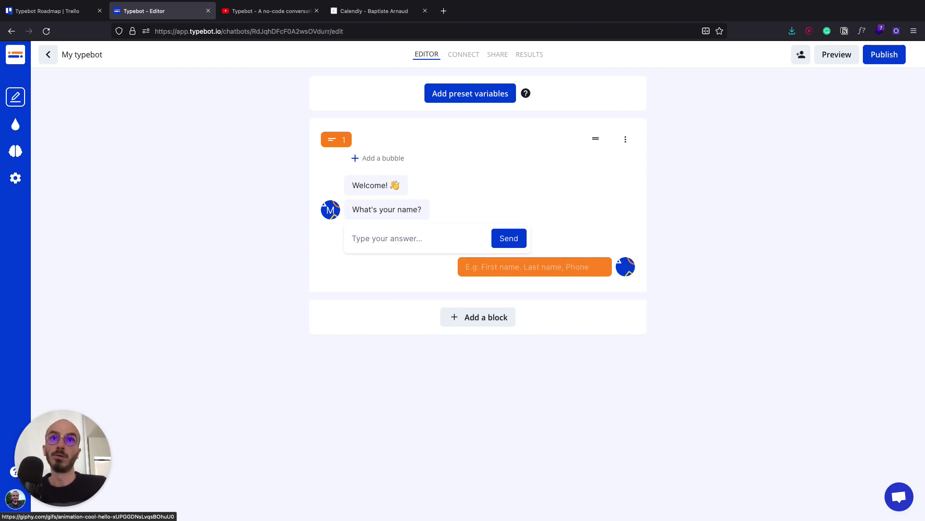
pyautogui.write('Name')
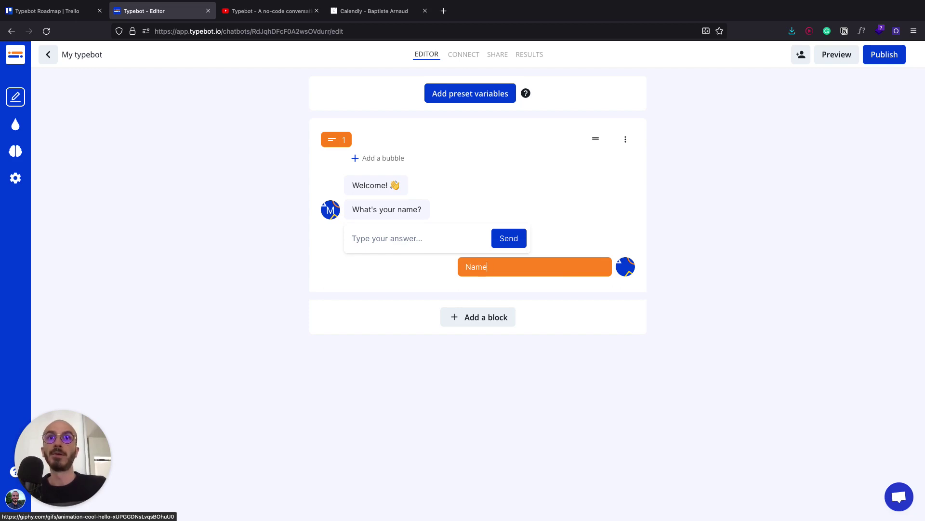
pyautogui.click(473, 293)
# - Add a second Short text block whose message reads "Hey {{Name}}! How are you?"
pyautogui.click(469, 318)
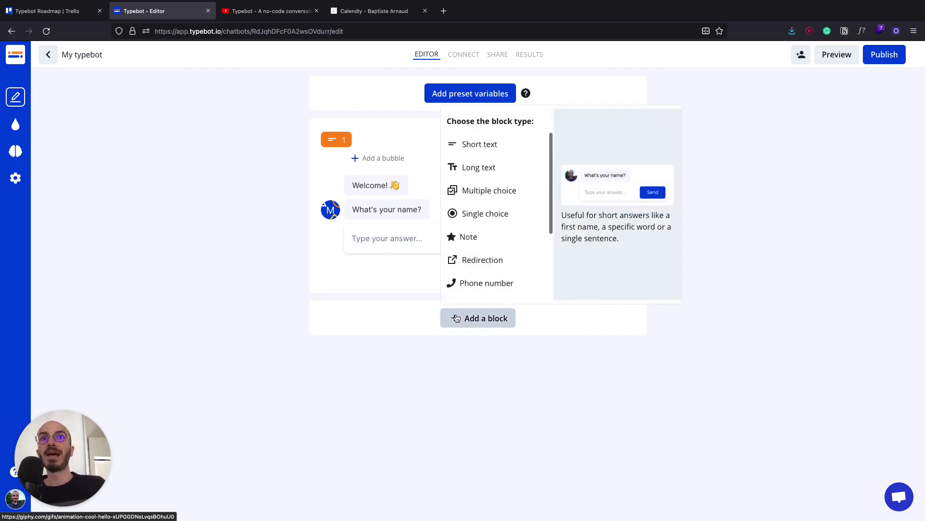
pyautogui.click(470, 146)
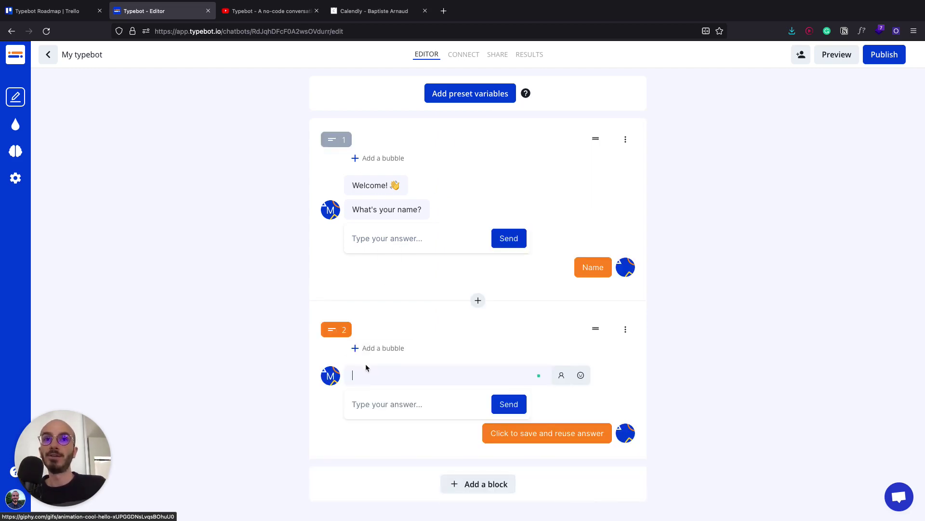
pyautogui.click(557, 381)
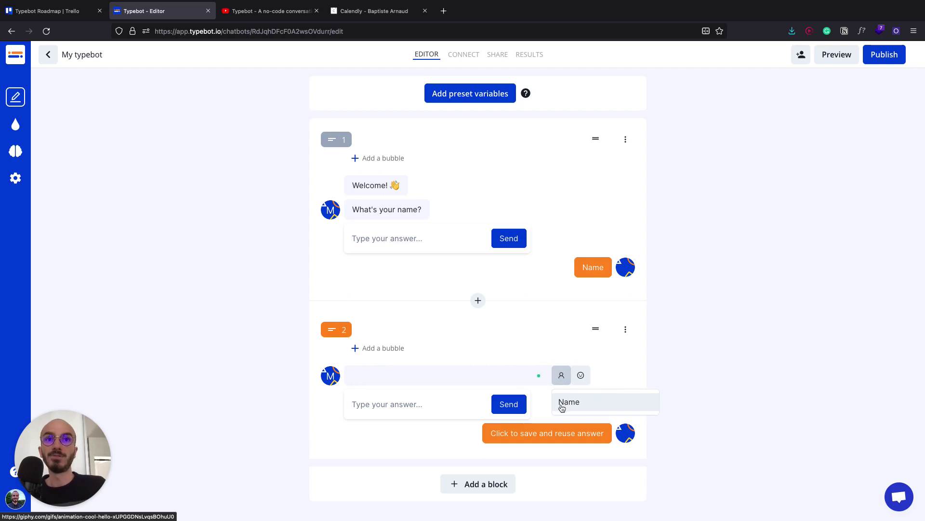
pyautogui.click(566, 402)
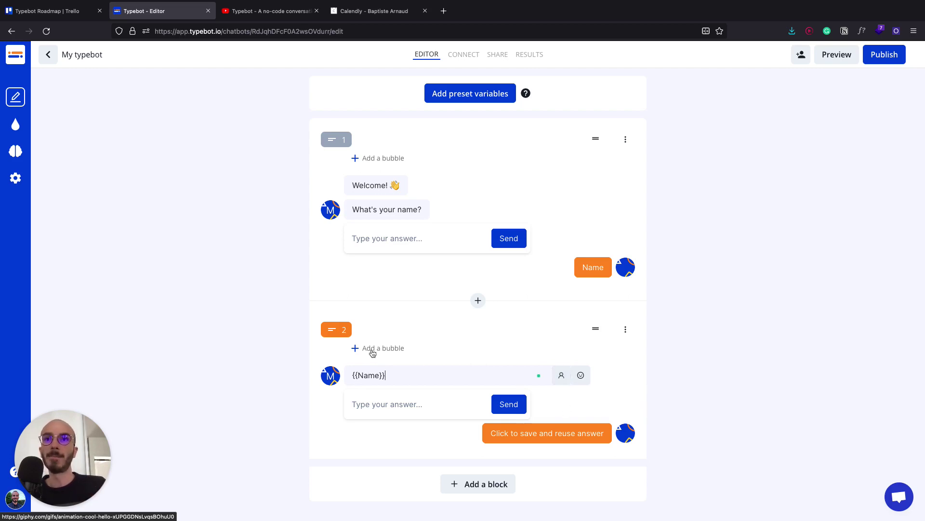
pyautogui.write('Hey name')
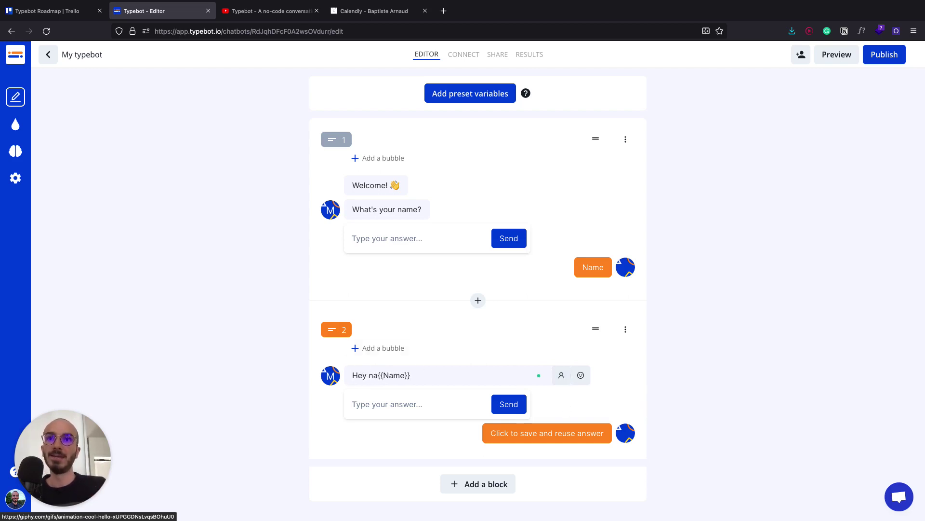
pyautogui.press('BackSpace')
pyautogui.press('BackSpace')
pyautogui.press('BackSpace')
pyautogui.press('BackSpace')
pyautogui.click(418, 375)
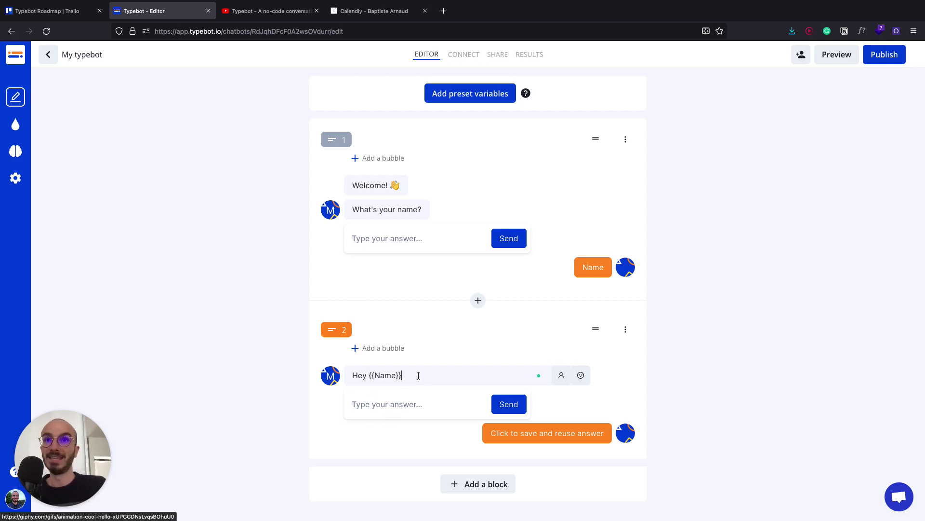
pyautogui.write('!')
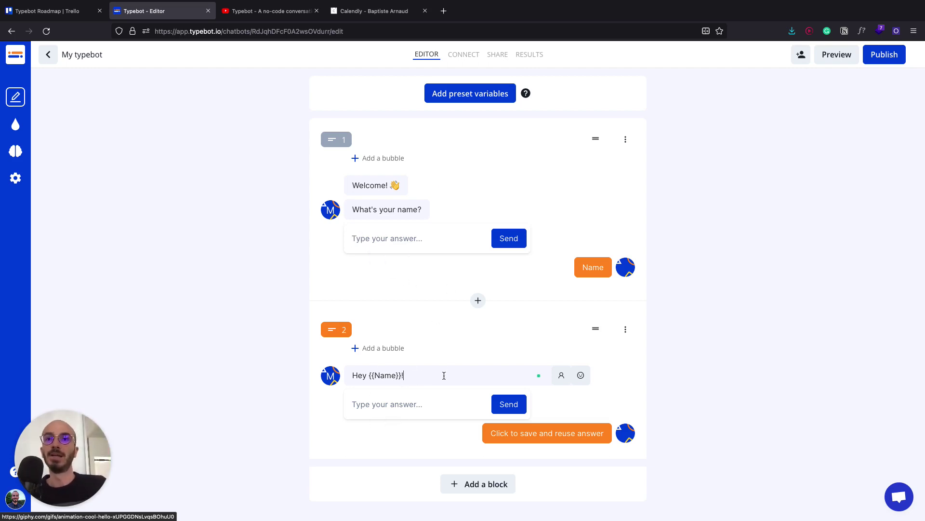
pyautogui.write(' How are')
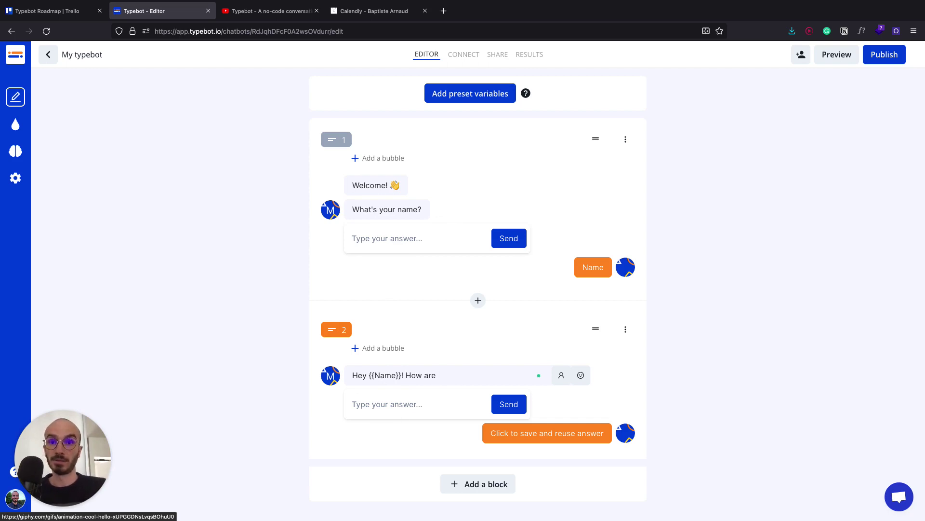
pyautogui.write(' you?')
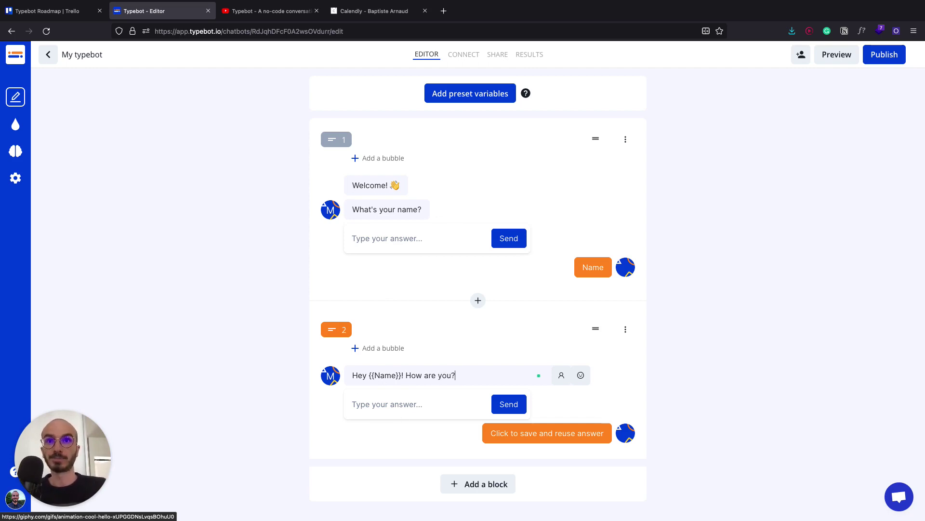
pyautogui.click(673, 423)
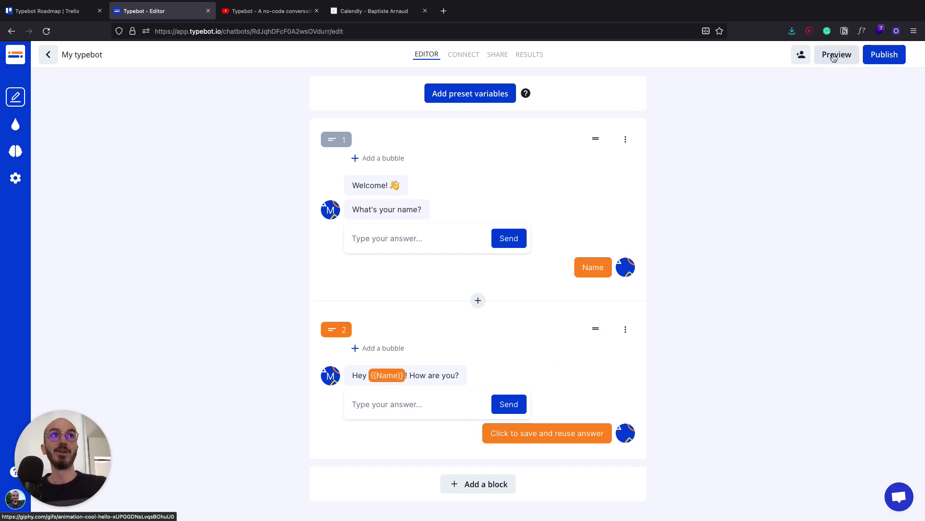
# - Test the chatbot in preview by answering with a name and "Fine!", then return to editing
pyautogui.click(834, 57)
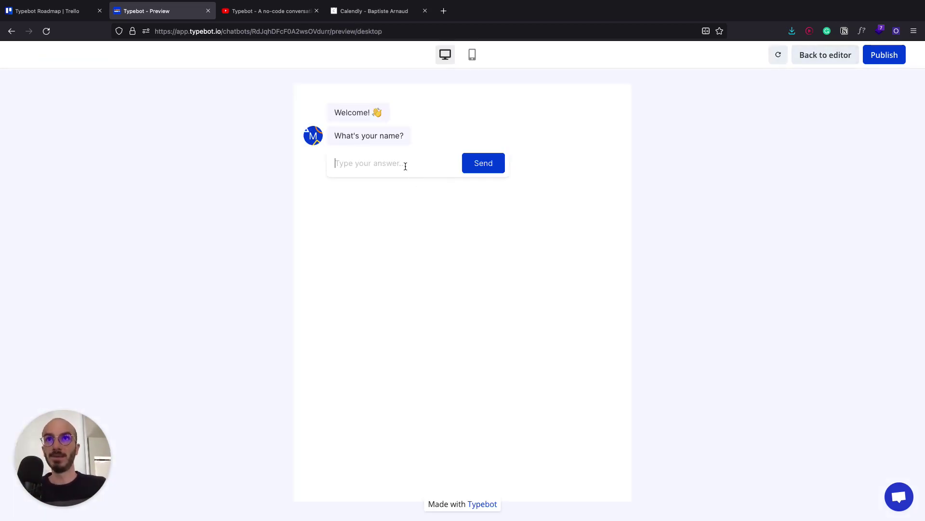
pyautogui.write('Baptiste')
pyautogui.press('Return')
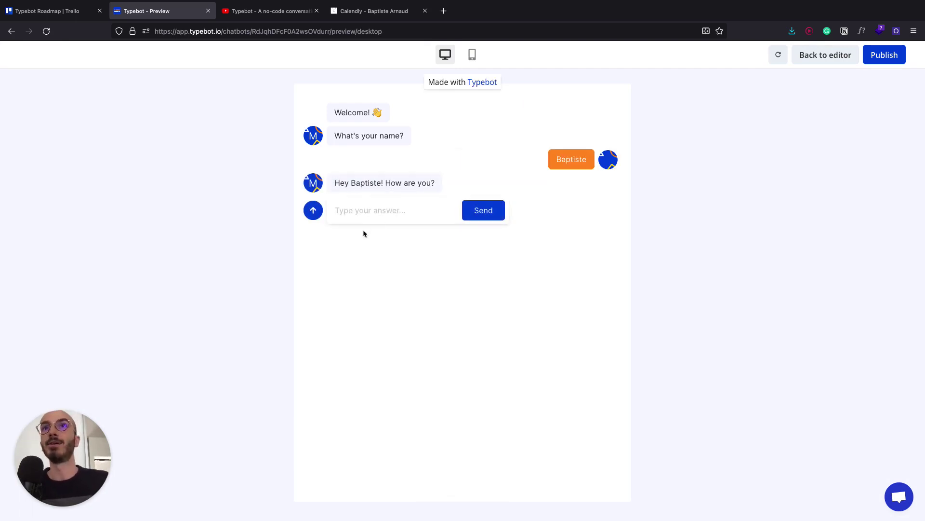
pyautogui.write('Fine!')
pyautogui.press('Return')
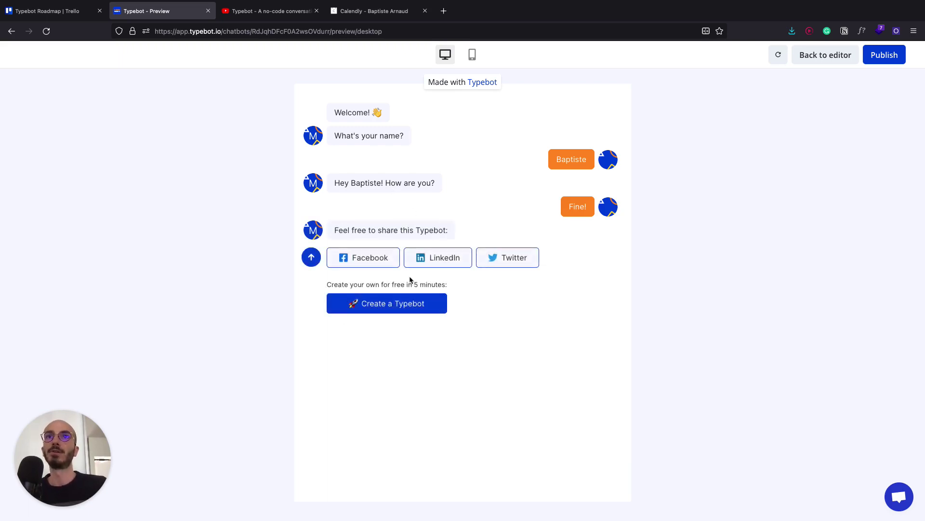
pyautogui.click(806, 54)
# - Turn off the "Made with Typebot" badge and "Create your Typebot" button in General settings
pyautogui.click(15, 178)
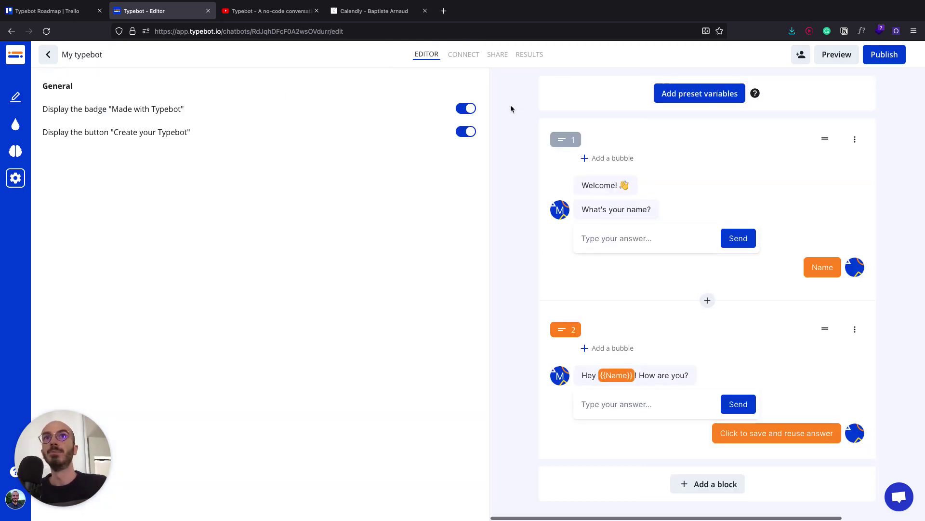
pyautogui.click(467, 109)
pyautogui.click(467, 132)
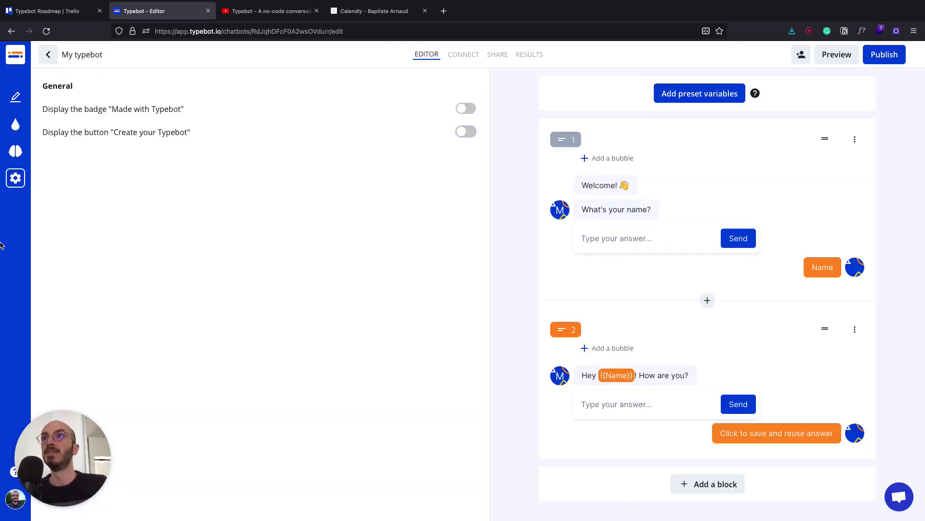
pyautogui.click(16, 180)
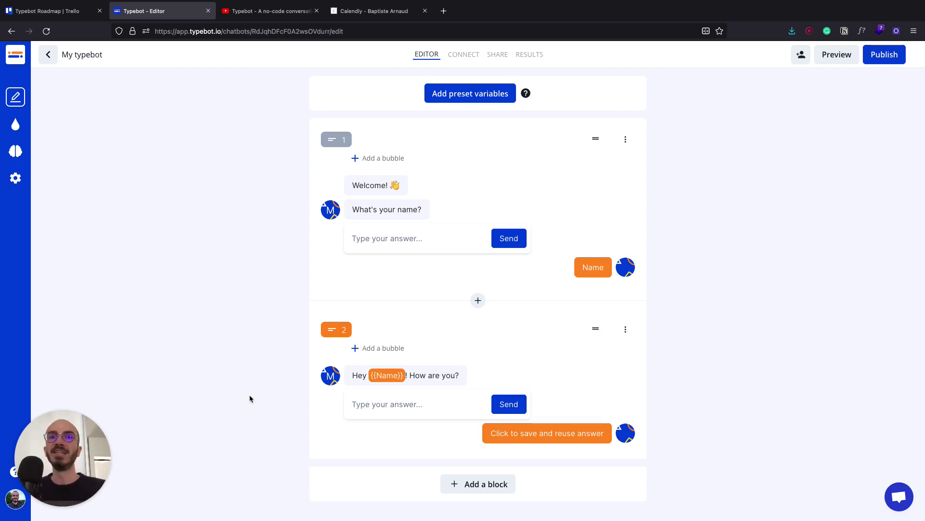
# - Give block 1 a "Your name" placeholder and an "OK" button label, then preview it
pyautogui.click(367, 239)
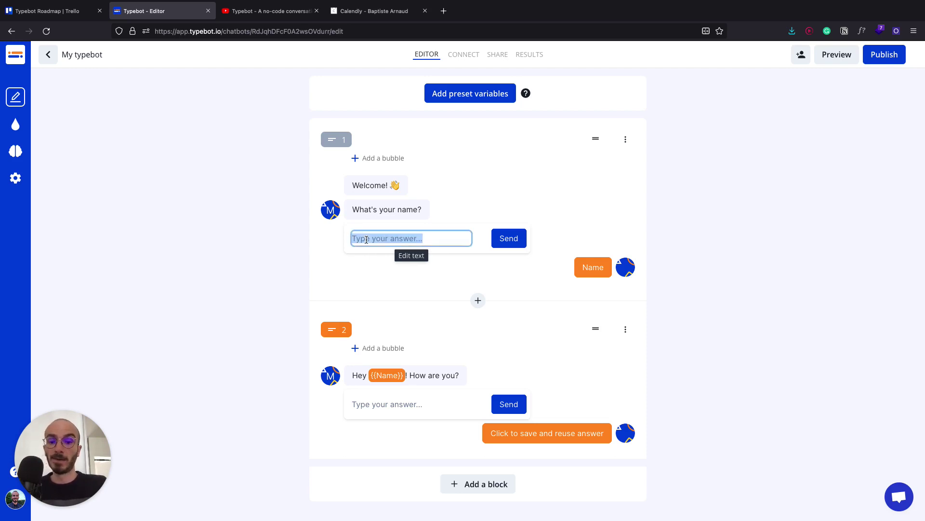
pyautogui.write('Your name')
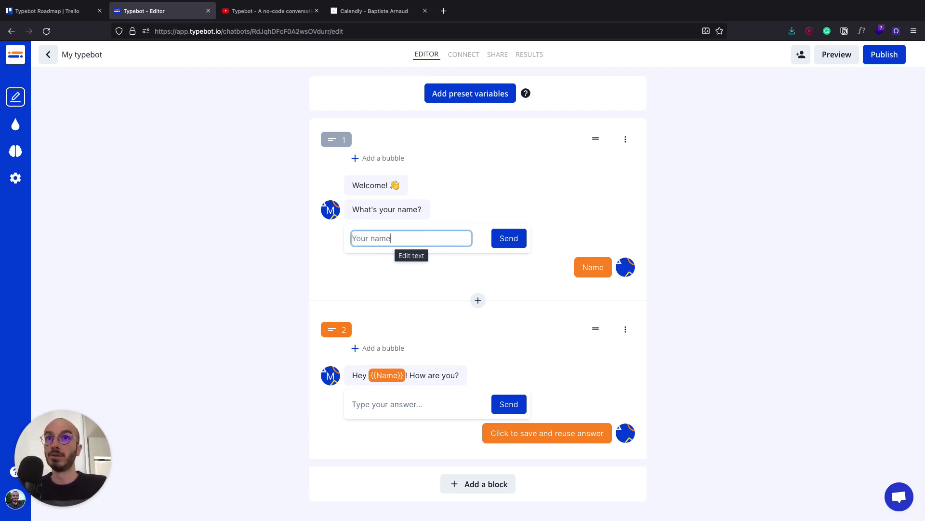
pyautogui.press('Return')
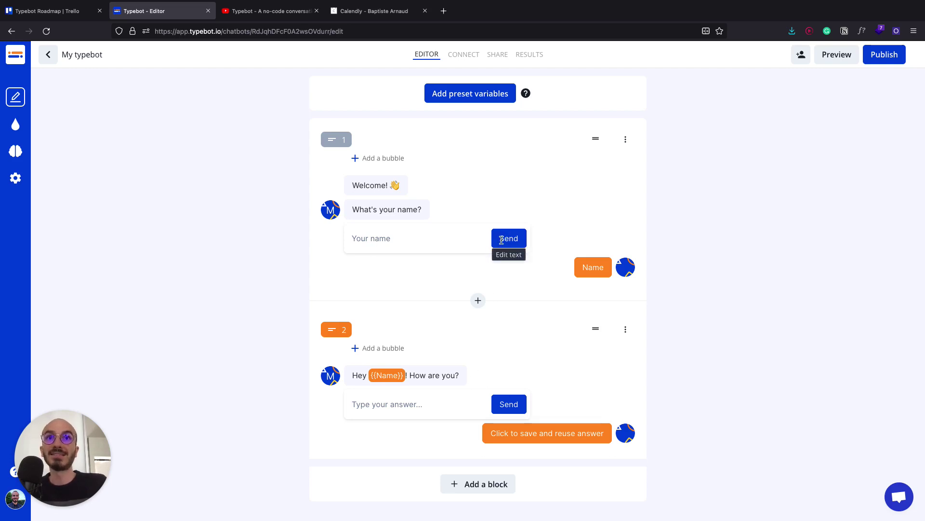
pyautogui.click(509, 240)
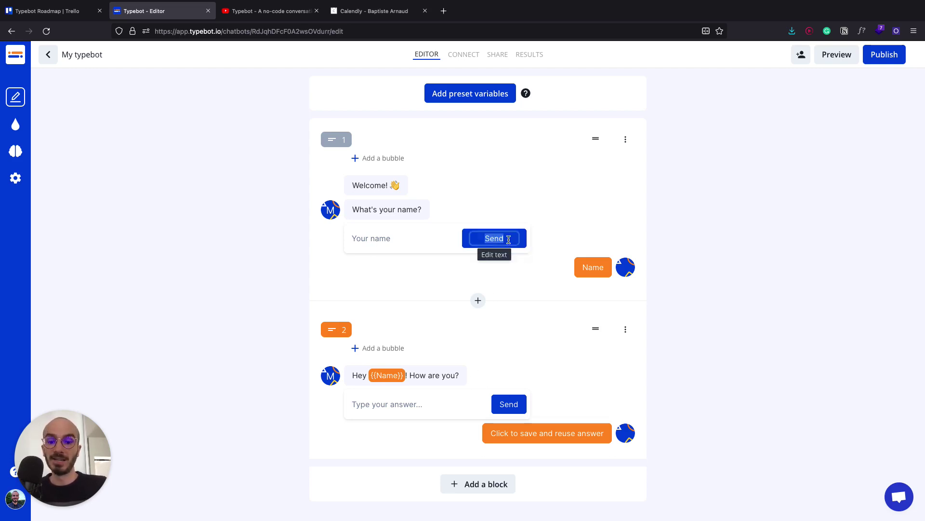
pyautogui.write('OK')
pyautogui.click(579, 220)
pyautogui.click(828, 57)
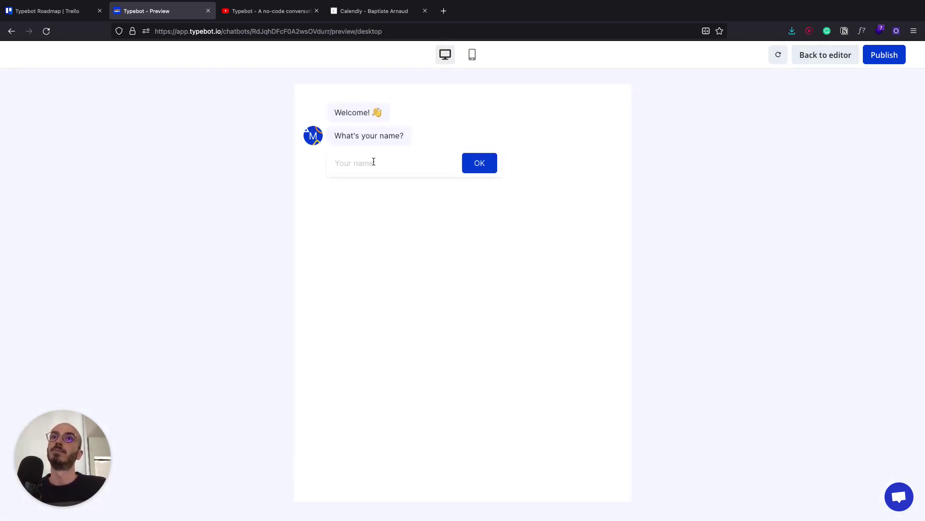
# - Check the name question in the mobile preview, then go back to the flow editor
pyautogui.click(472, 57)
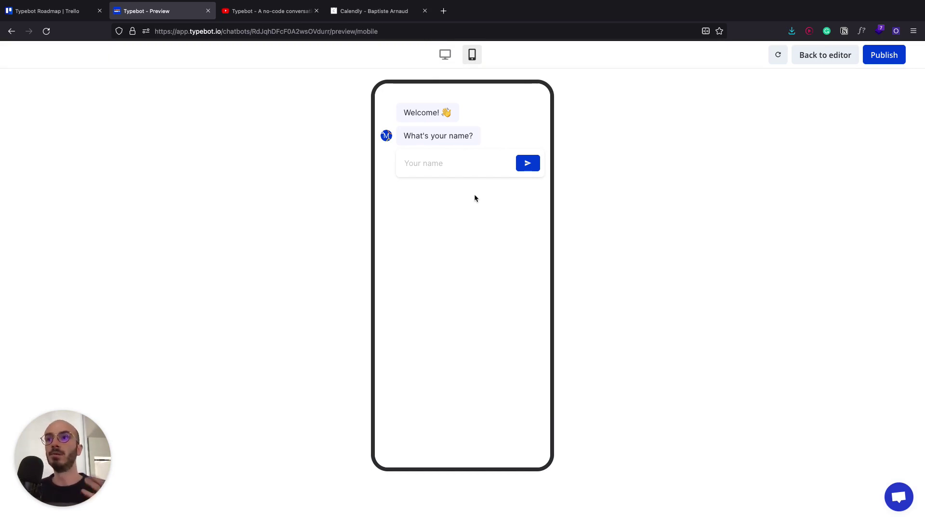
pyautogui.click(825, 55)
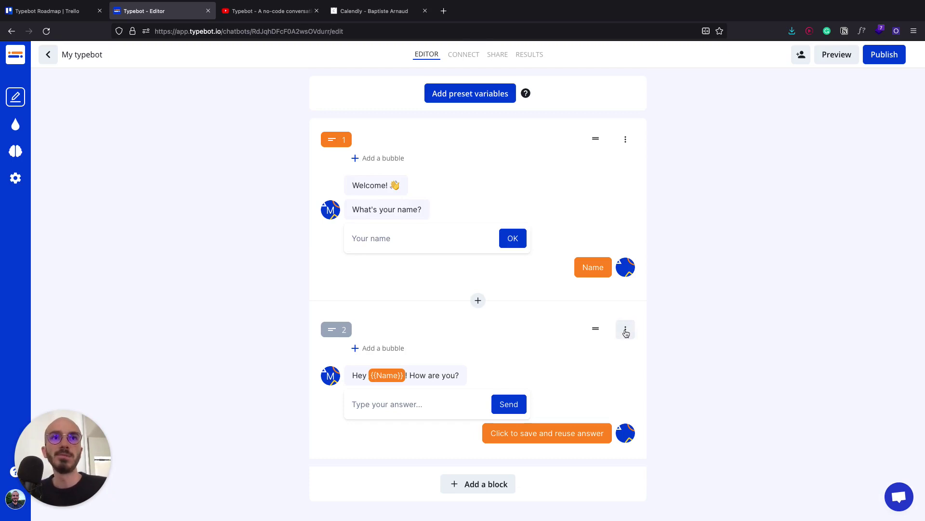
# - Change block 2 into a Multiple choice question set to Single choice
pyautogui.click(329, 331)
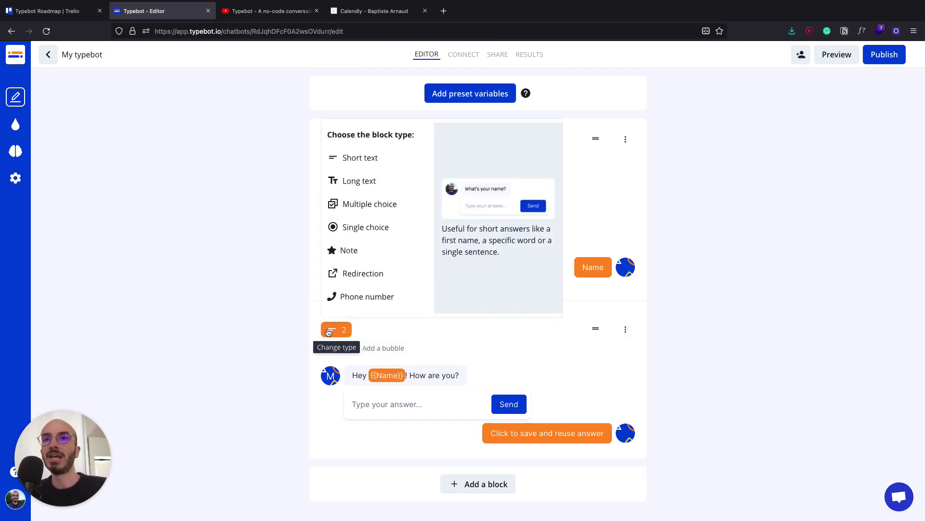
pyautogui.scroll(-1, 338, 212)
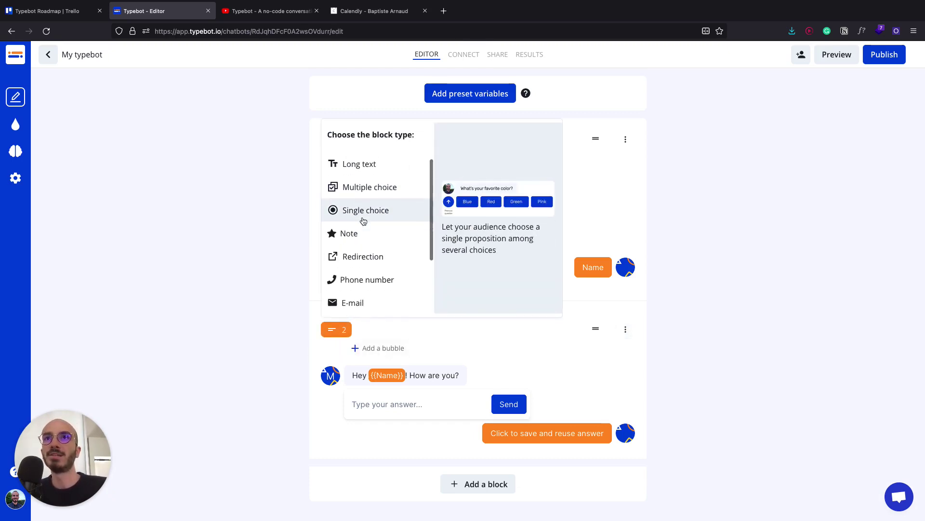
pyautogui.click(355, 188)
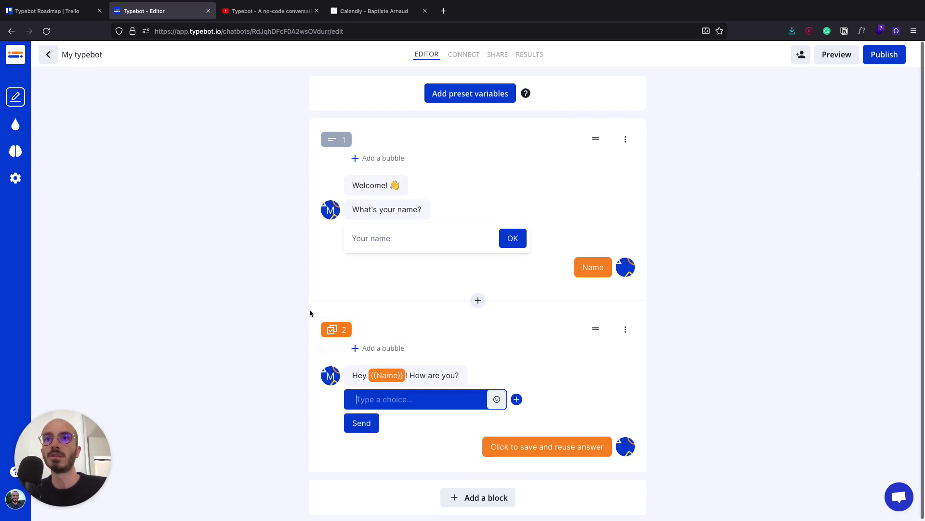
pyautogui.click(331, 329)
pyautogui.click(373, 229)
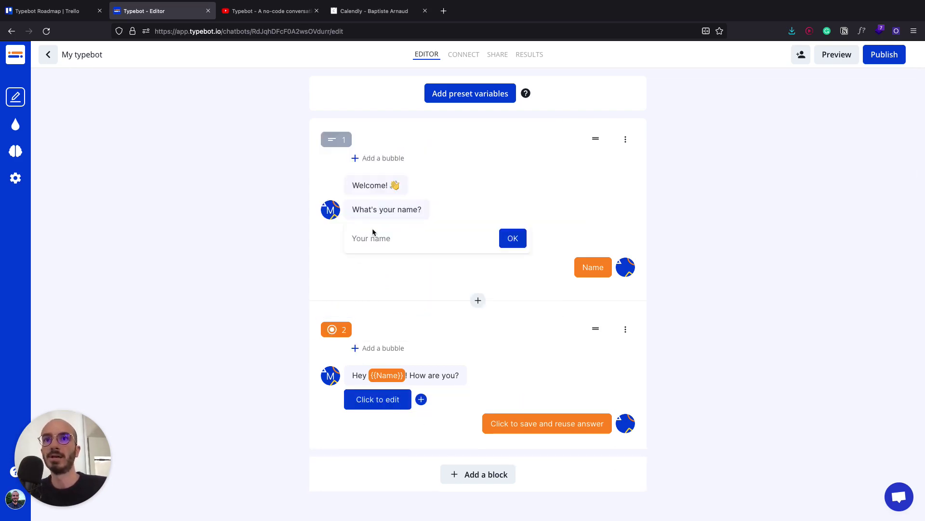
# - Enter the choices Option 1, Option 2 and Option 3 and remove the empty fourth choice
pyautogui.click(380, 400)
pyautogui.write('Option ')
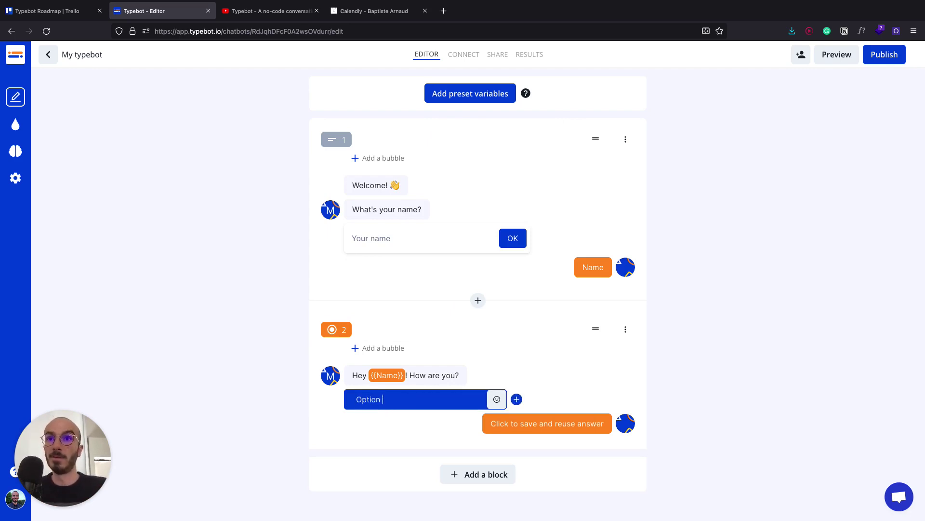
pyautogui.write('1')
pyautogui.press('Return')
pyautogui.write('Option ')
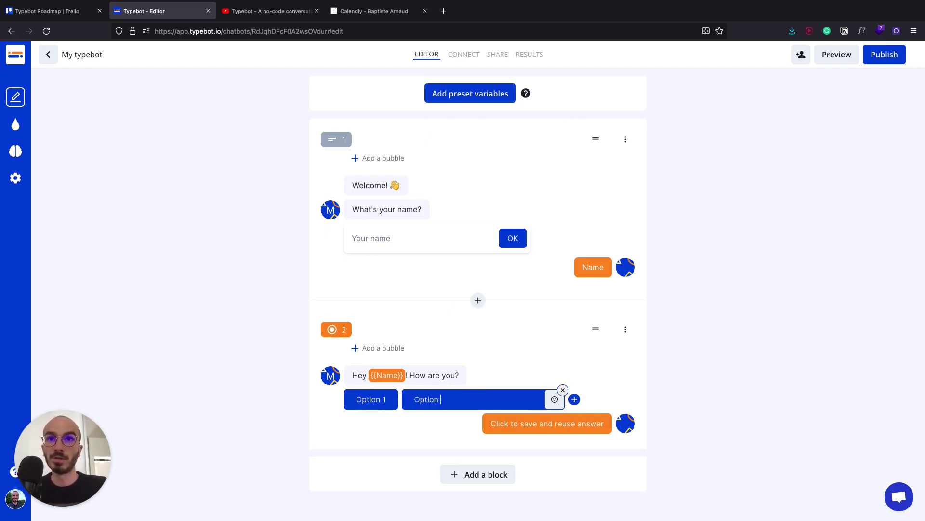
pyautogui.write('2')
pyautogui.press('Return')
pyautogui.write('Op')
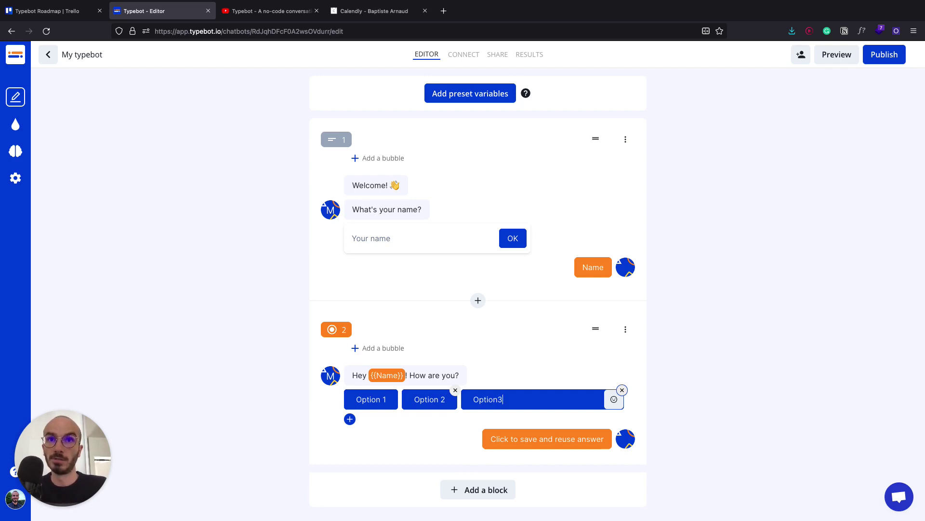
pyautogui.write('tion 3')
pyautogui.press('Return')
pyautogui.click(505, 414)
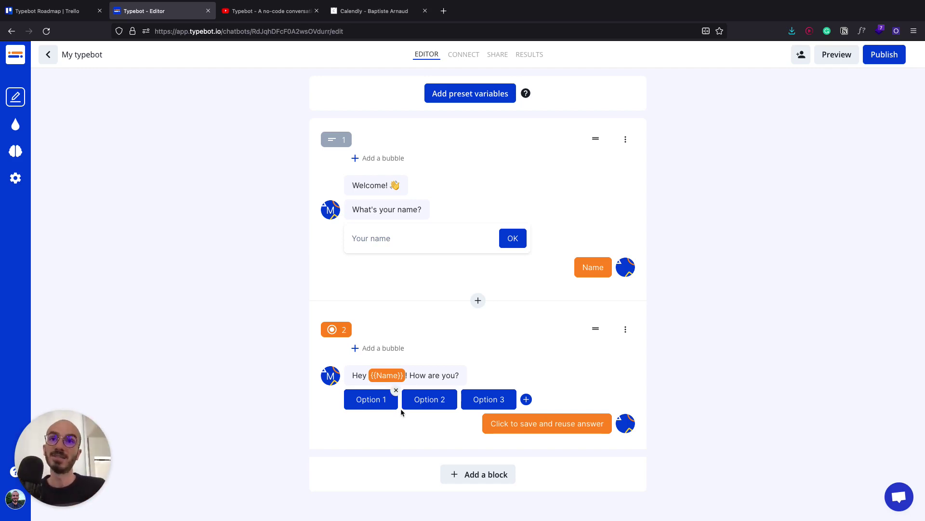
pyautogui.click(478, 475)
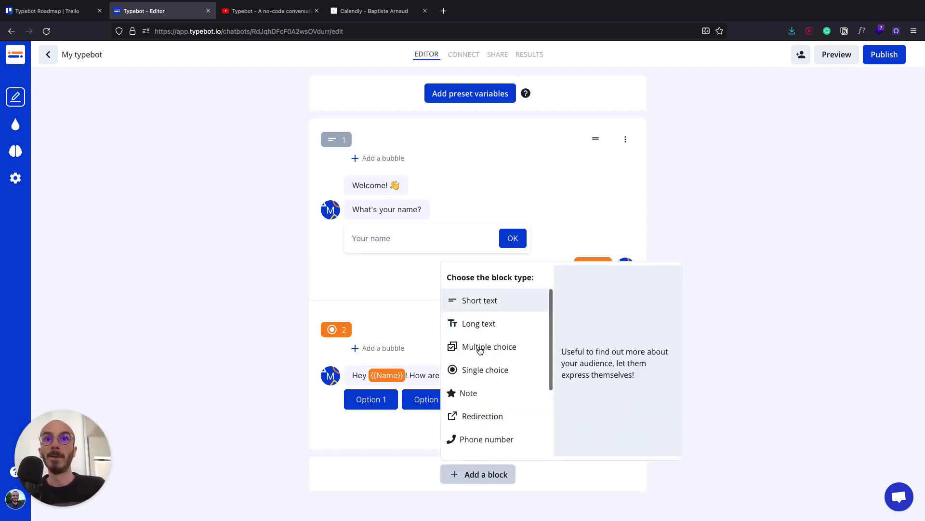
# - Add a star-rating block asking "Option 1 question"
pyautogui.scroll(-1, 457, 407)
pyautogui.scroll(1, 465, 380)
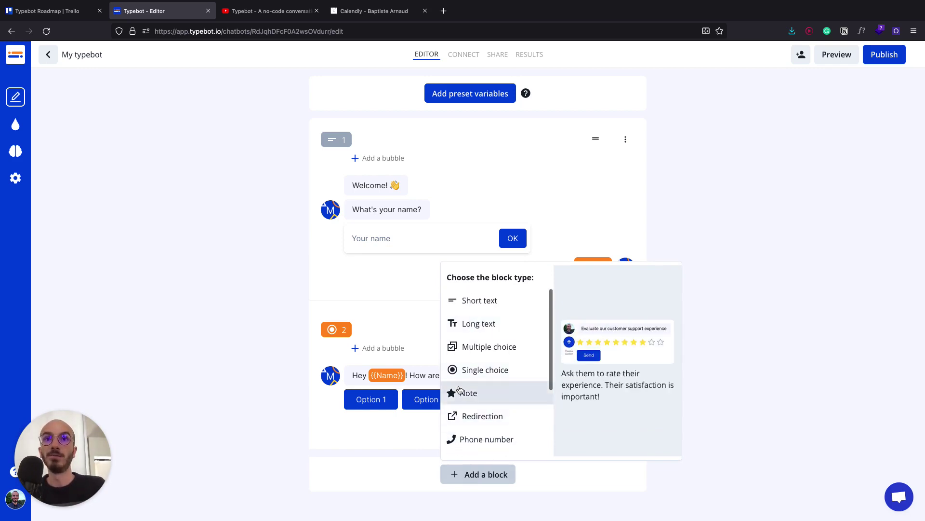
pyautogui.click(459, 391)
pyautogui.write('Option 1')
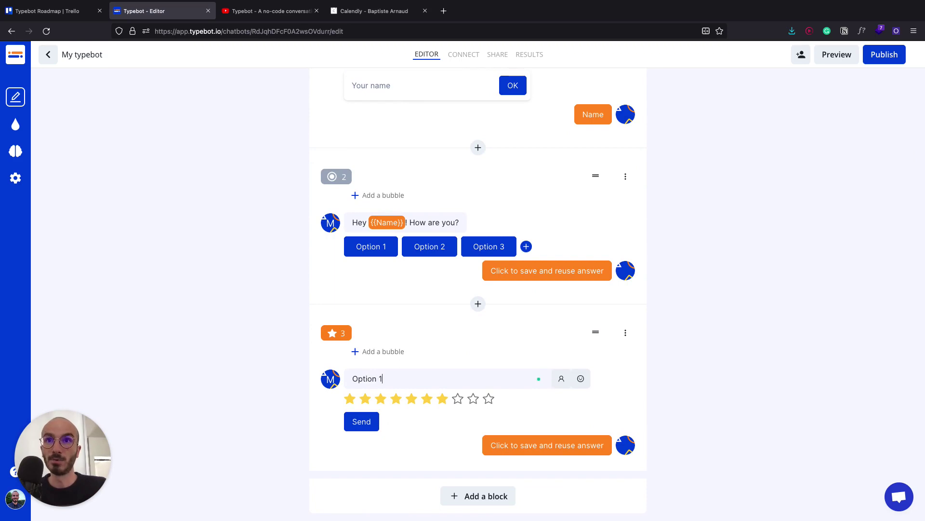
pyautogui.write(' question')
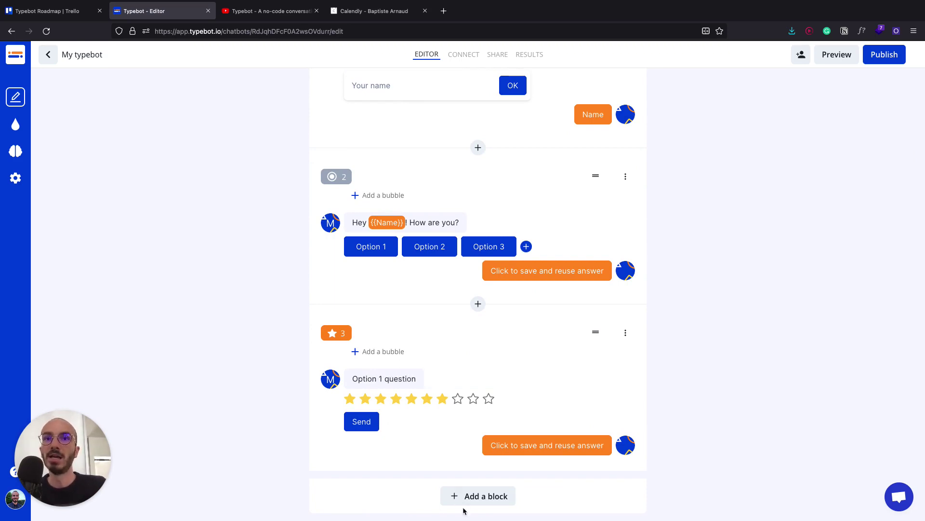
# - Add a phone-number question block asking "Option 2 question"
pyautogui.click(473, 495)
pyautogui.scroll(-2, 464, 353)
pyautogui.click(467, 421)
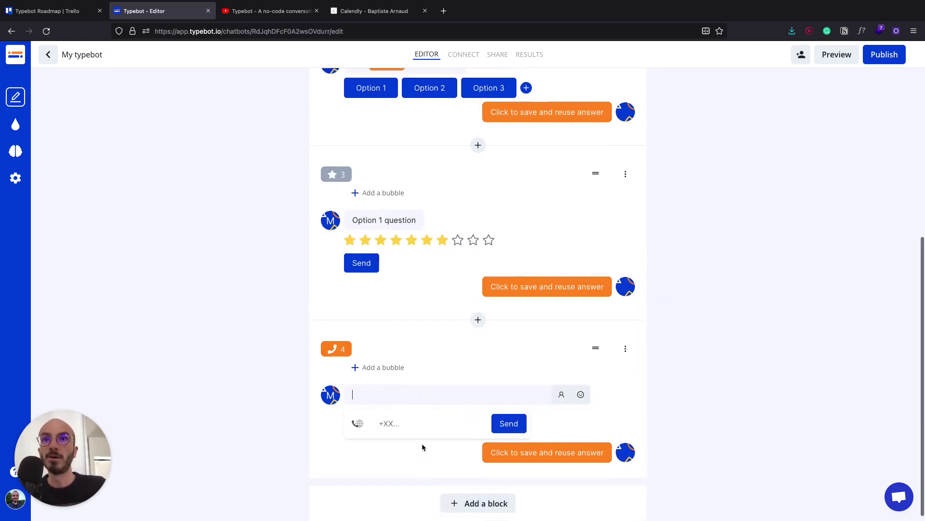
pyautogui.write('Option 2 q')
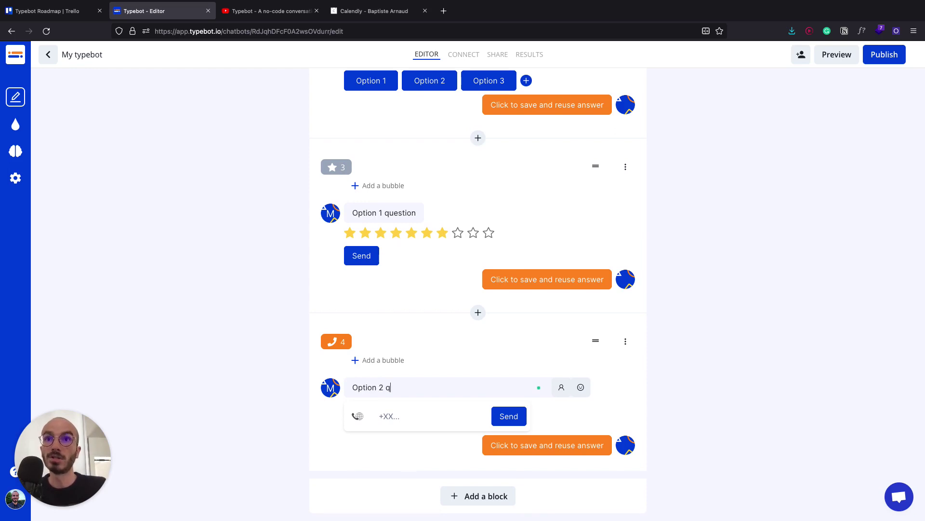
pyautogui.write('uestion')
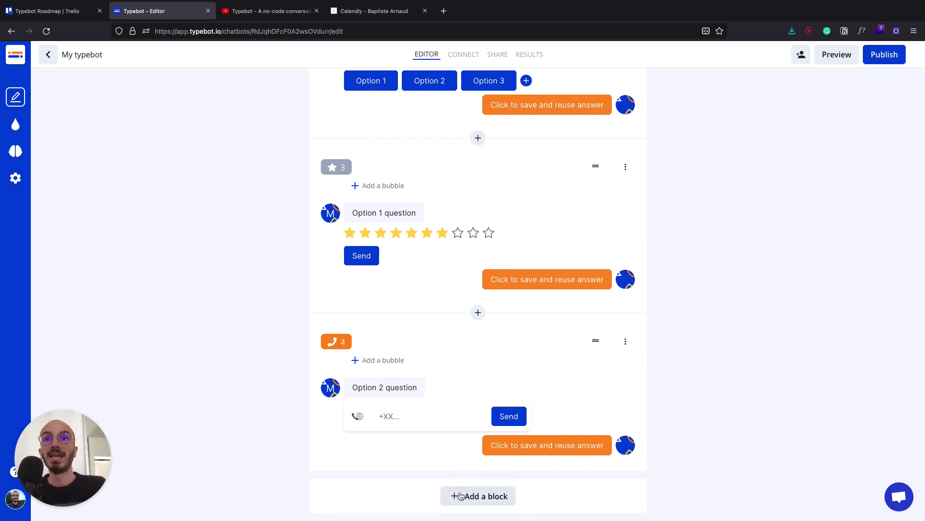
# - Add an email question block asking "Option 3 question"
pyautogui.click(451, 496)
pyautogui.scroll(-2, 499, 429)
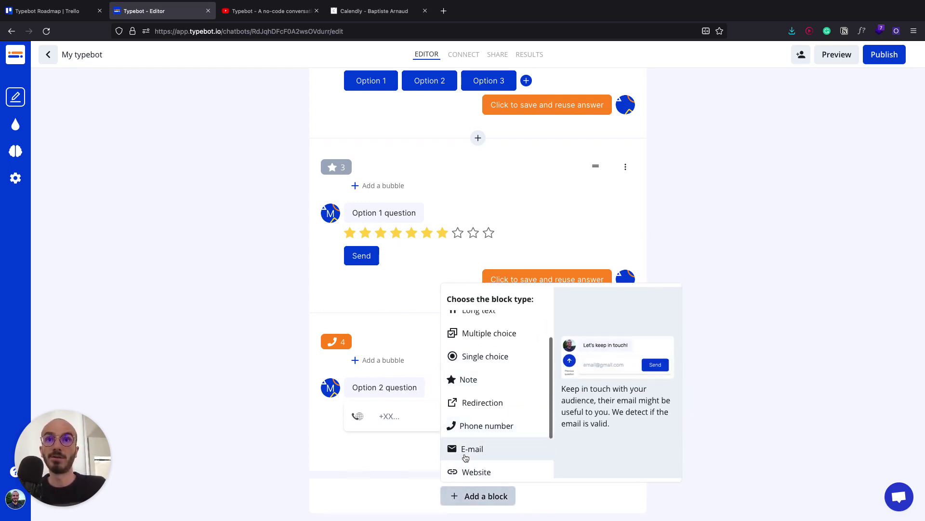
pyautogui.click(466, 450)
pyautogui.write('Option 3')
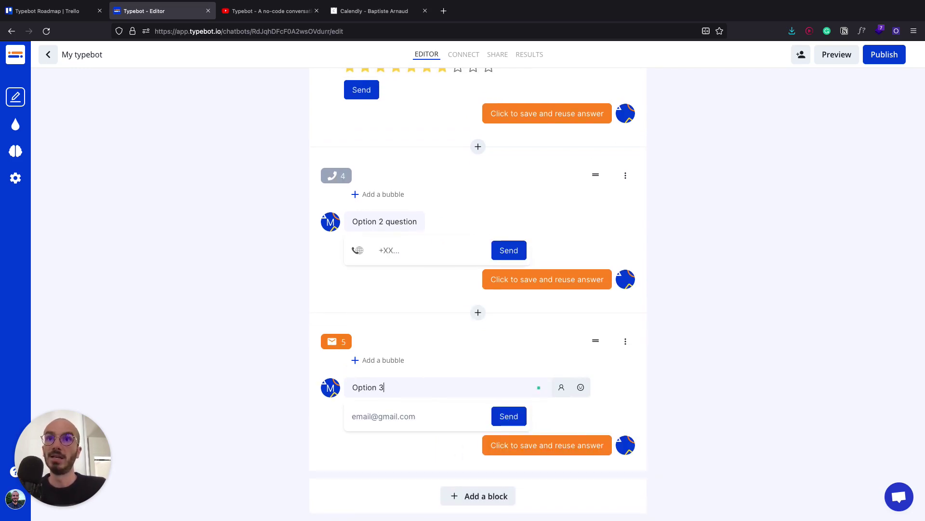
pyautogui.write(' question')
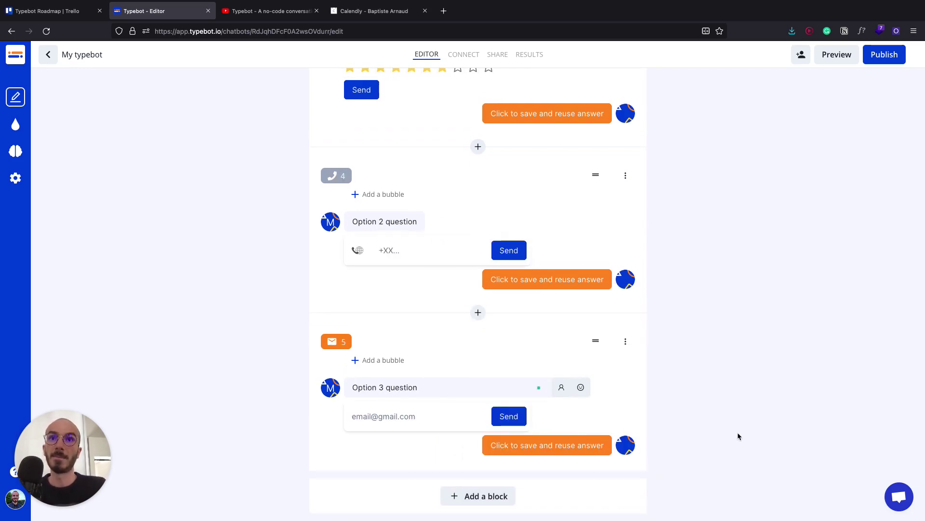
pyautogui.scroll(7, 516, 327)
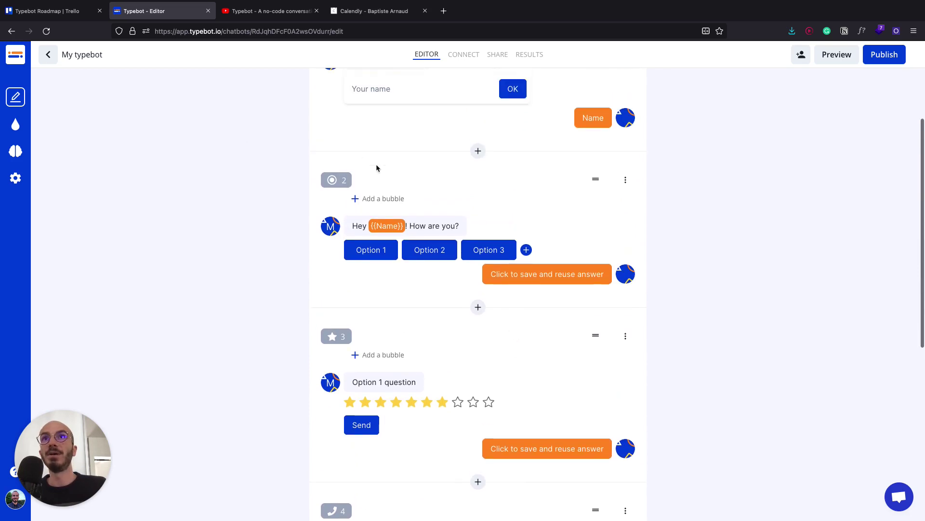
pyautogui.scroll(-2, 467, 186)
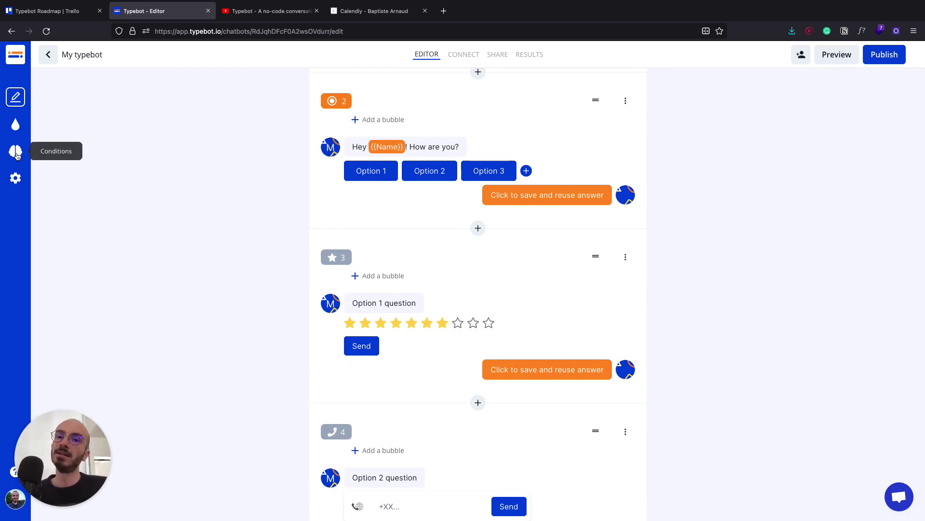
# - Add block 2's first condition, matching question 2's answer Option 1
pyautogui.click(15, 152)
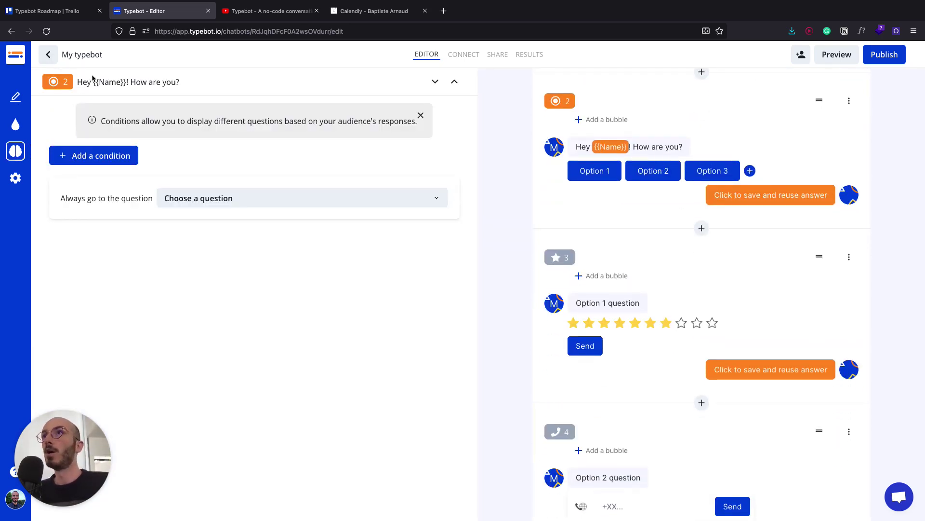
pyautogui.click(421, 115)
pyautogui.click(113, 114)
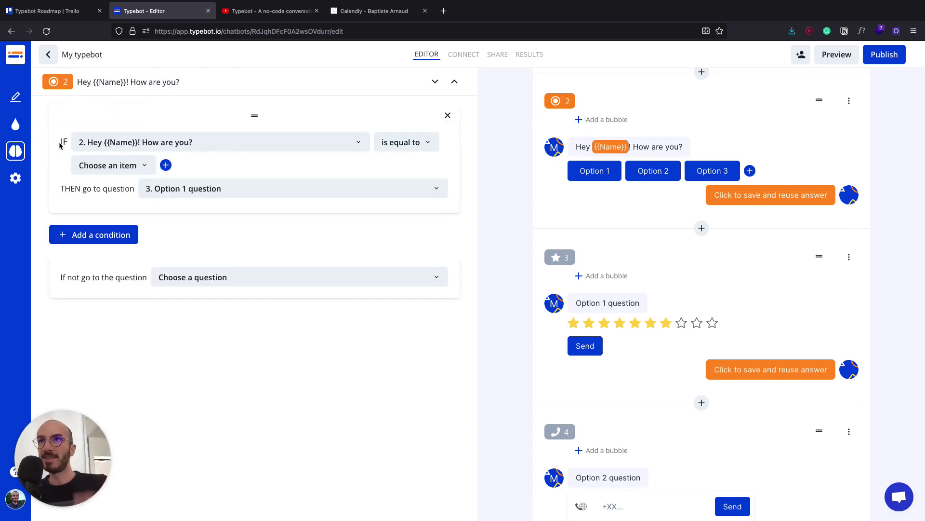
pyautogui.click(193, 144)
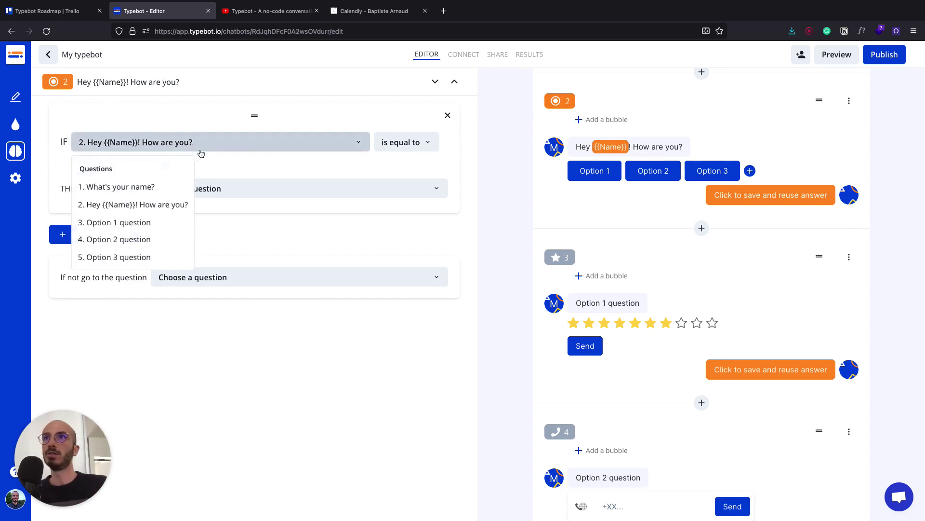
pyautogui.click(150, 108)
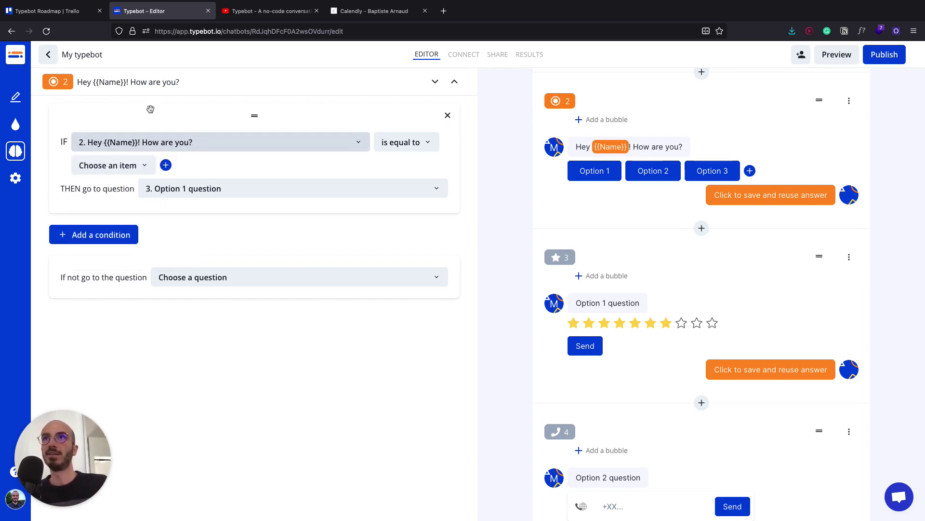
pyautogui.click(102, 165)
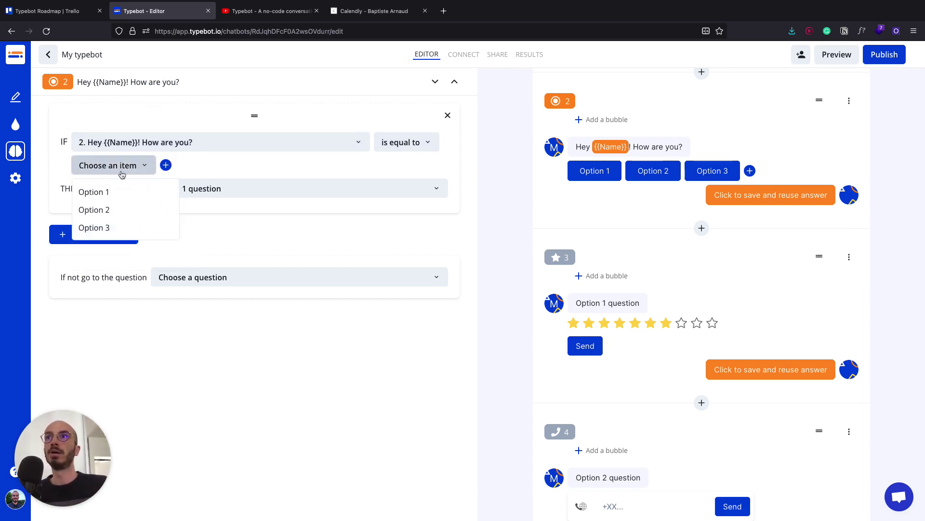
pyautogui.click(98, 190)
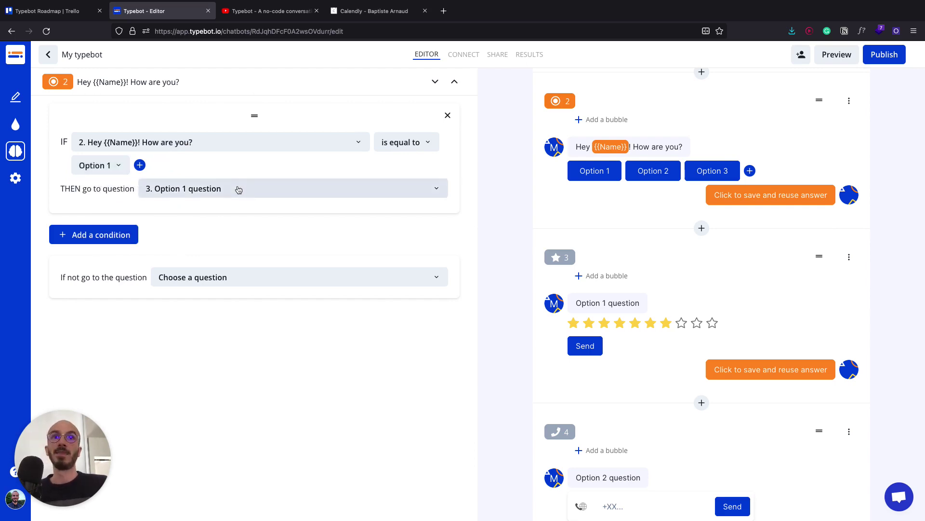
# - Add conditions sending Option 2 to the Option 2 question and Option 3 to the Option 3 question
pyautogui.click(107, 235)
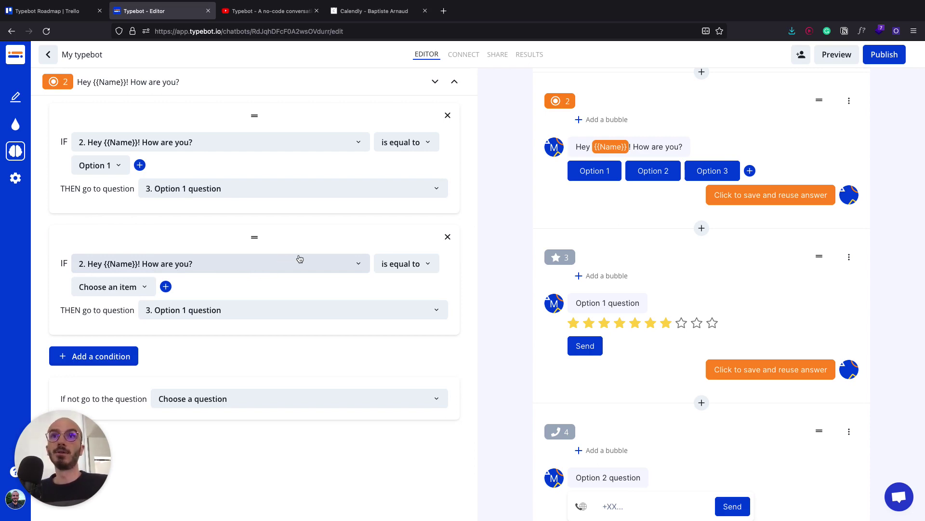
pyautogui.click(140, 287)
pyautogui.click(178, 307)
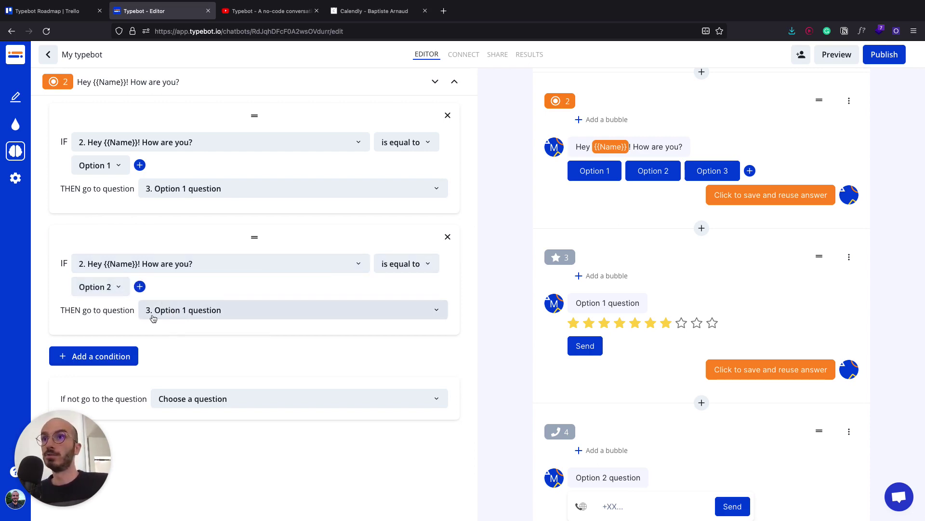
pyautogui.click(176, 316)
pyautogui.click(167, 248)
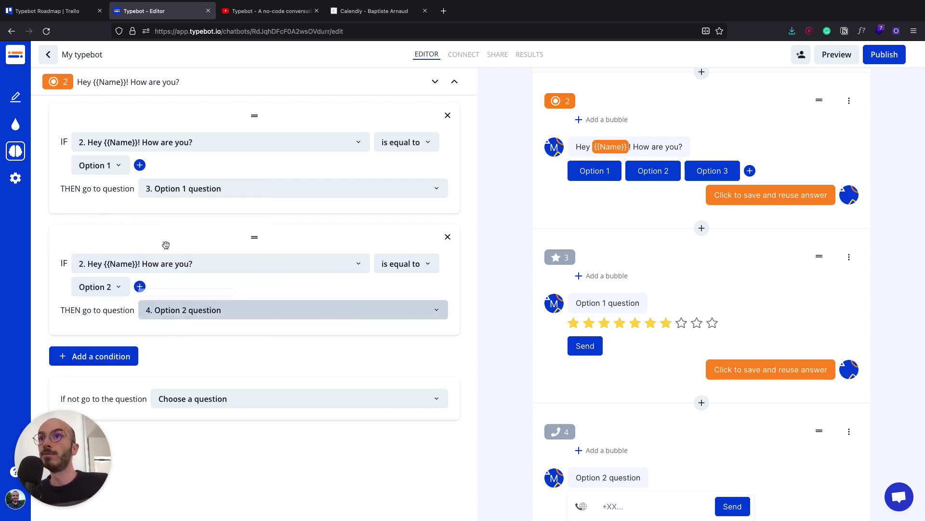
pyautogui.click(86, 360)
pyautogui.scroll(-1, 137, 390)
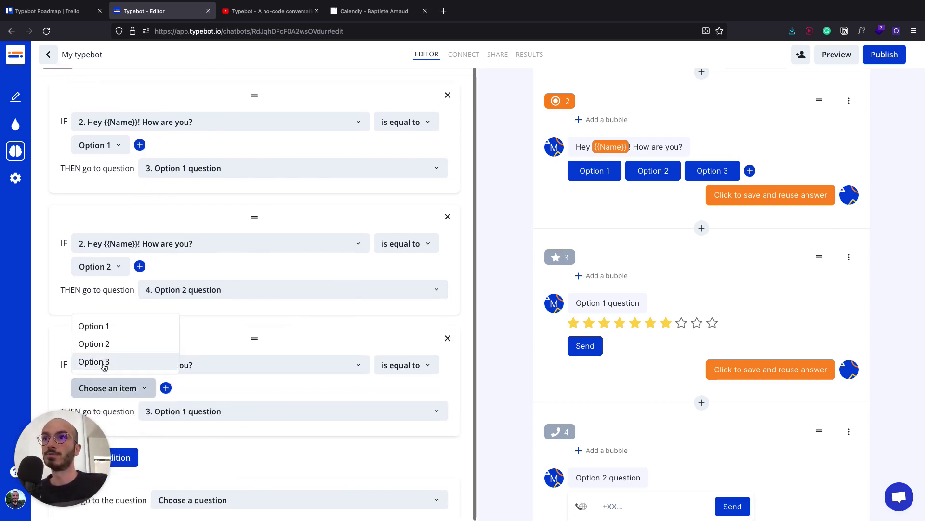
pyautogui.click(106, 361)
pyautogui.click(183, 411)
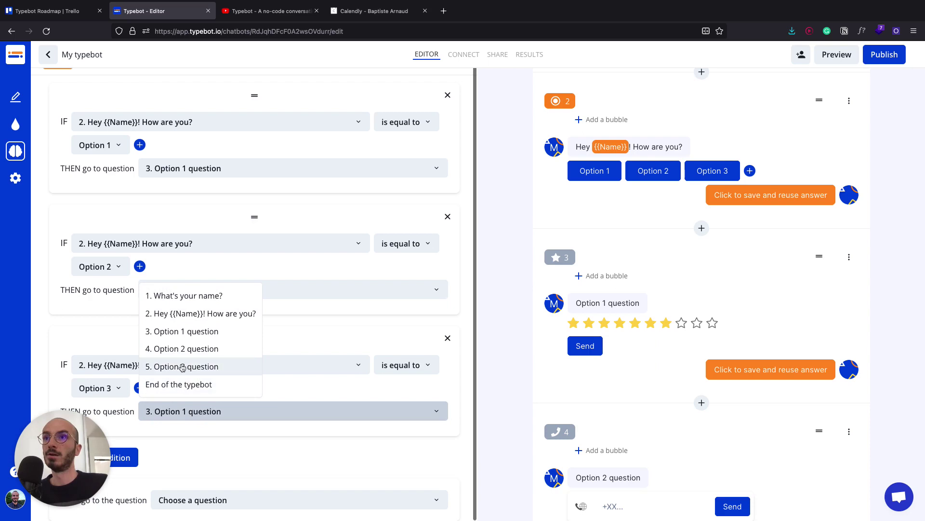
pyautogui.click(188, 367)
pyautogui.scroll(-5, 694, 314)
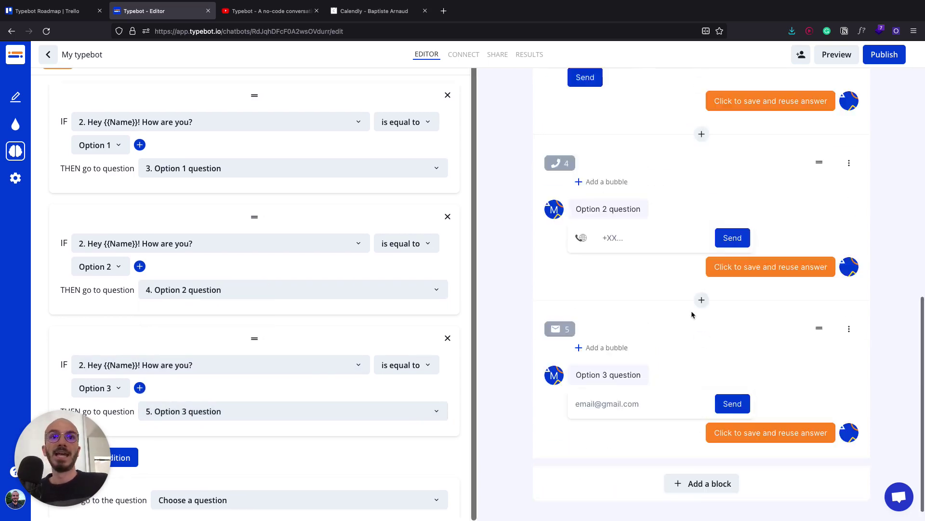
pyautogui.click(684, 495)
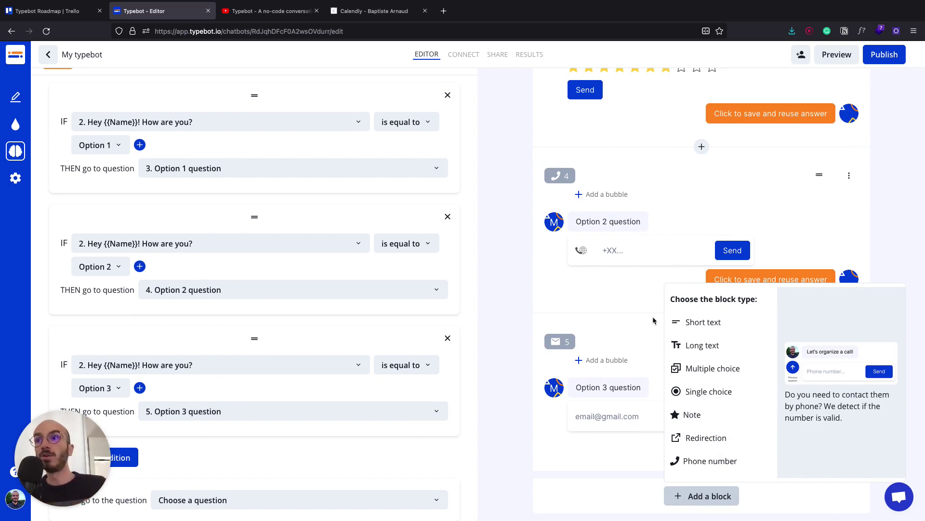
# - Add a final Redirection block whose bubble reads 'Thank you for answering', leaving link settings unchanged
pyautogui.scroll(-3, 708, 386)
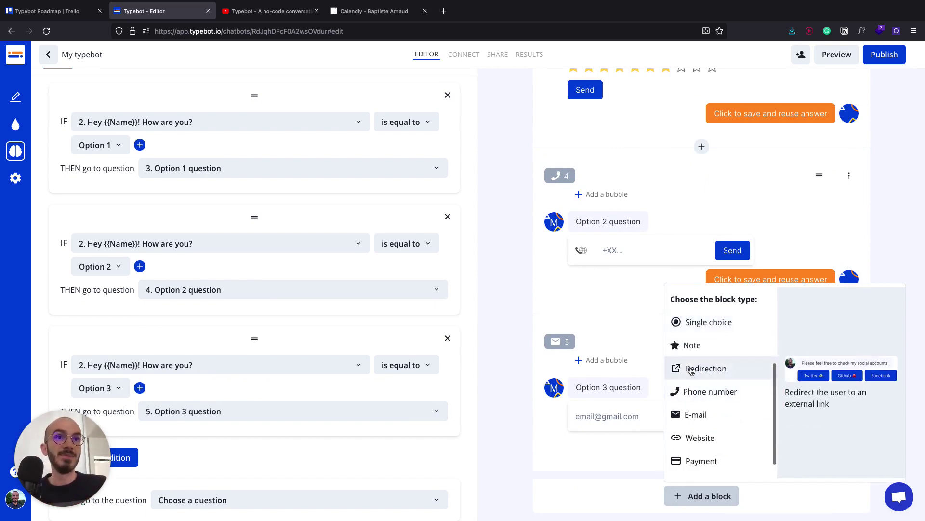
pyautogui.click(687, 368)
pyautogui.write('Thank ')
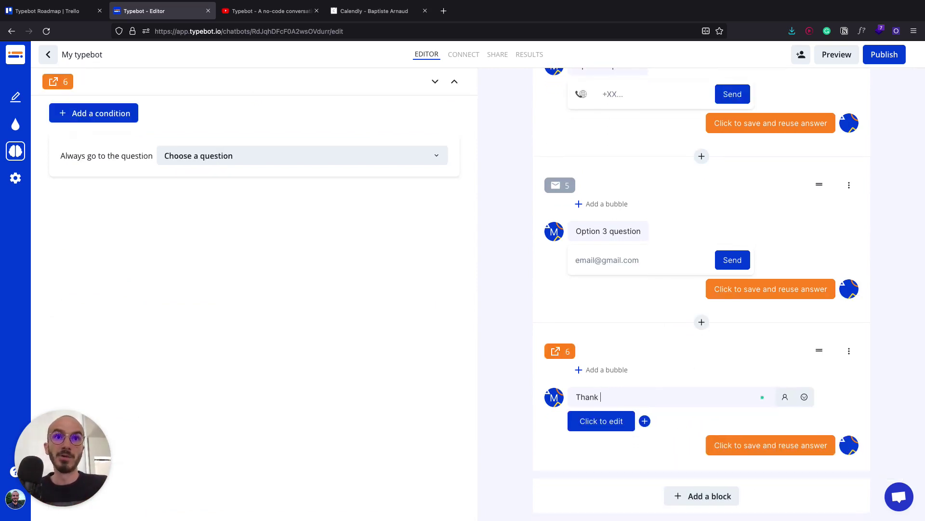
pyautogui.write('you for answering')
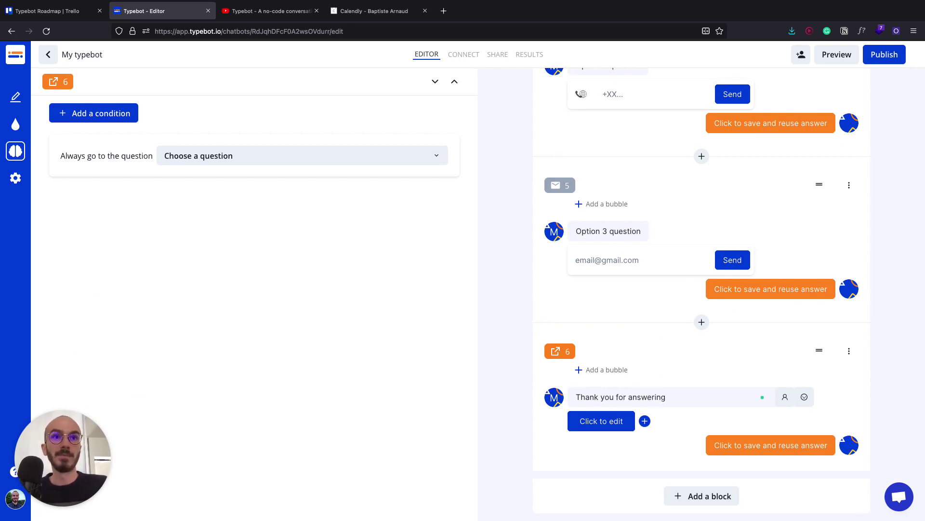
pyautogui.click(588, 431)
pyautogui.click(602, 423)
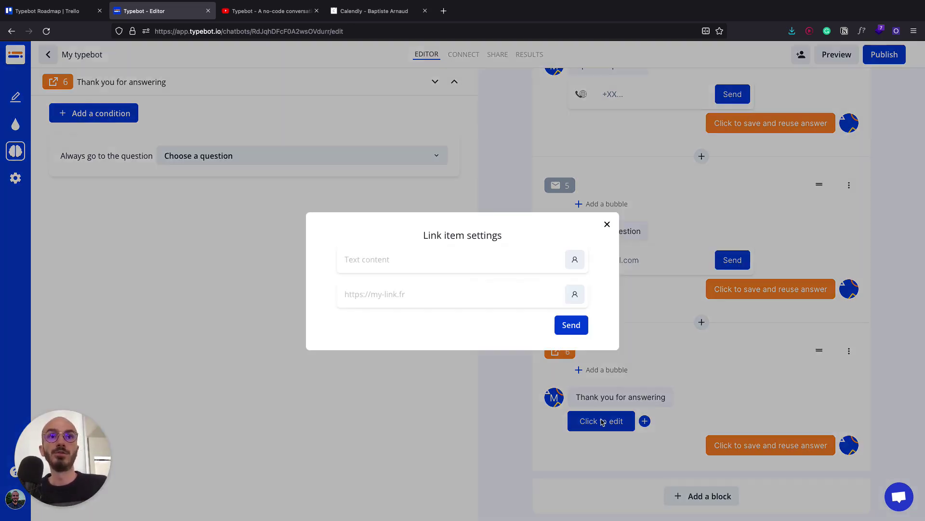
pyautogui.click(665, 265)
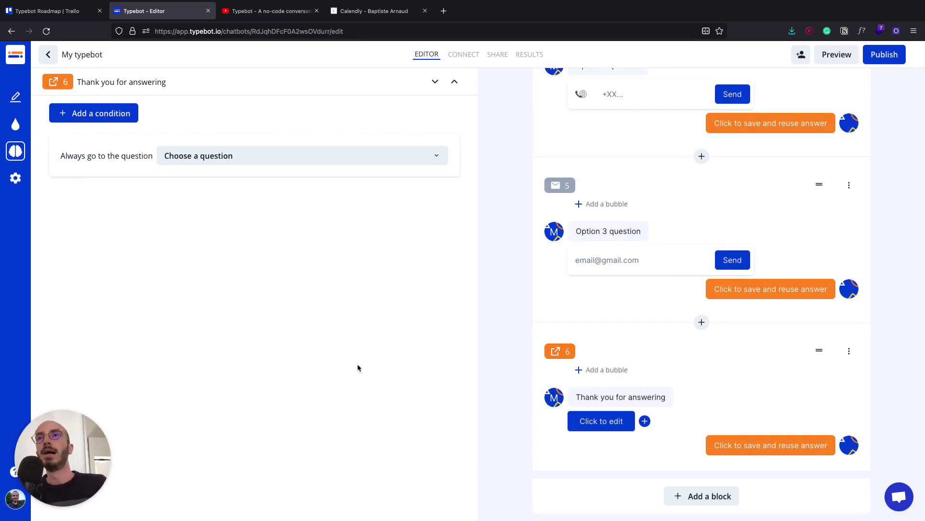
pyautogui.scroll(4, 660, 316)
pyautogui.scroll(5, 660, 319)
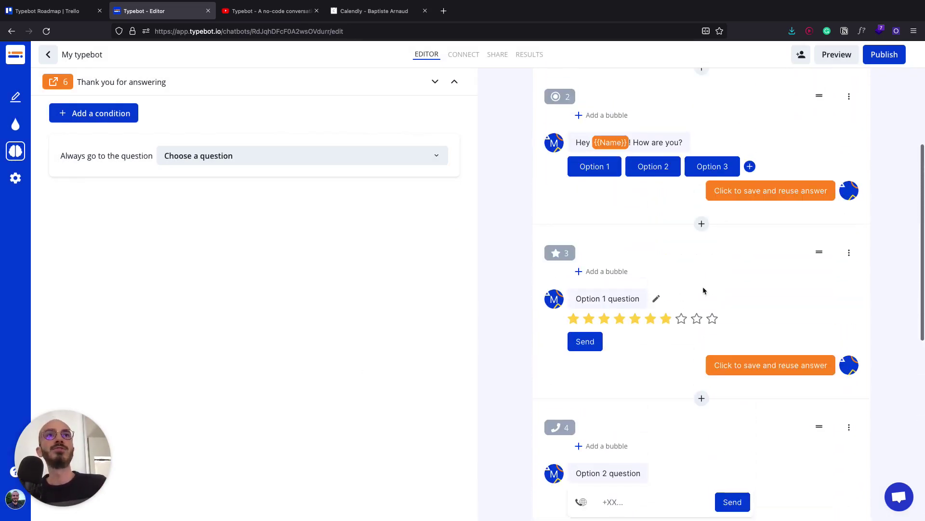
# - Set block 3's 'Always go to the question' destination to '6. Thank you for answering'
pyautogui.click(770, 261)
pyautogui.scroll(-1, 727, 277)
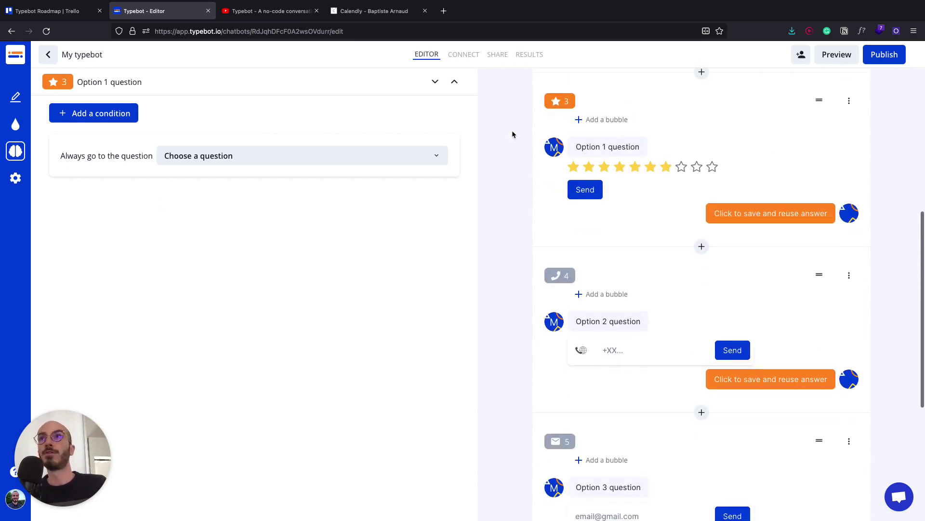
pyautogui.click(196, 161)
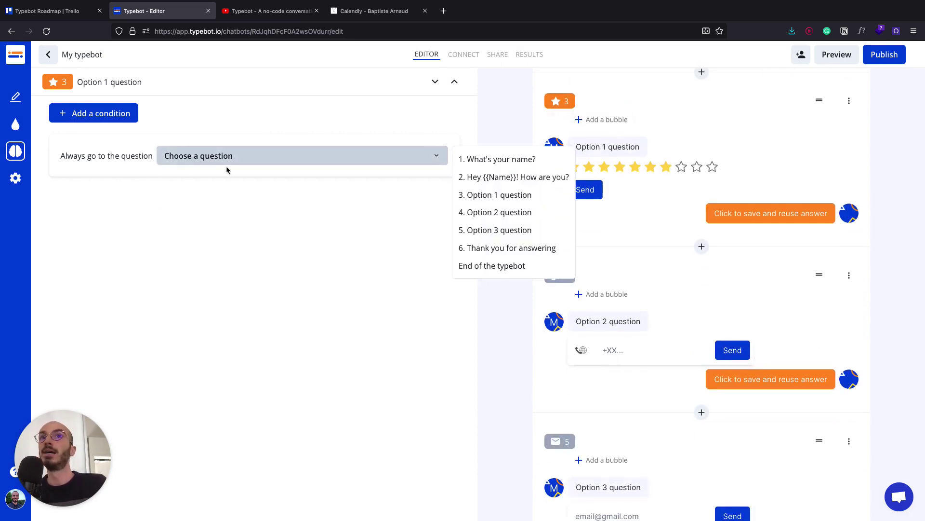
pyautogui.click(495, 266)
pyautogui.click(393, 161)
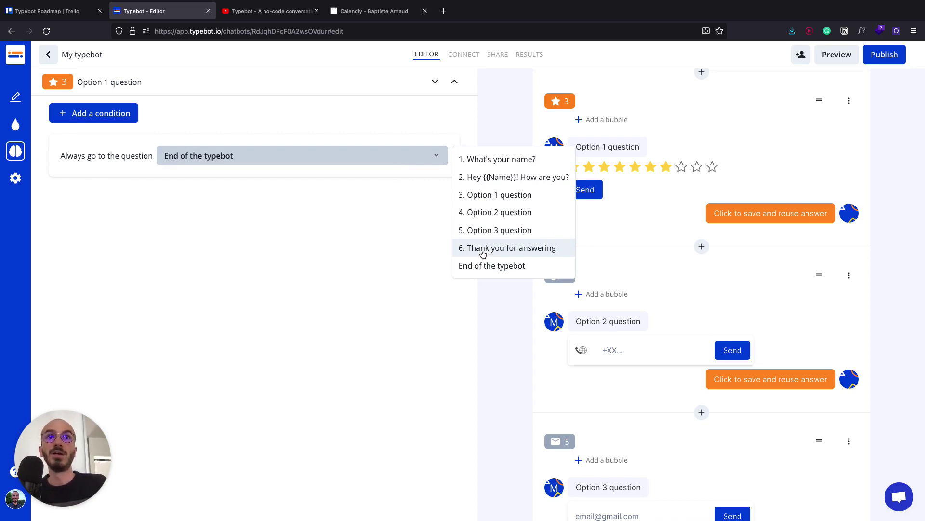
pyautogui.click(482, 252)
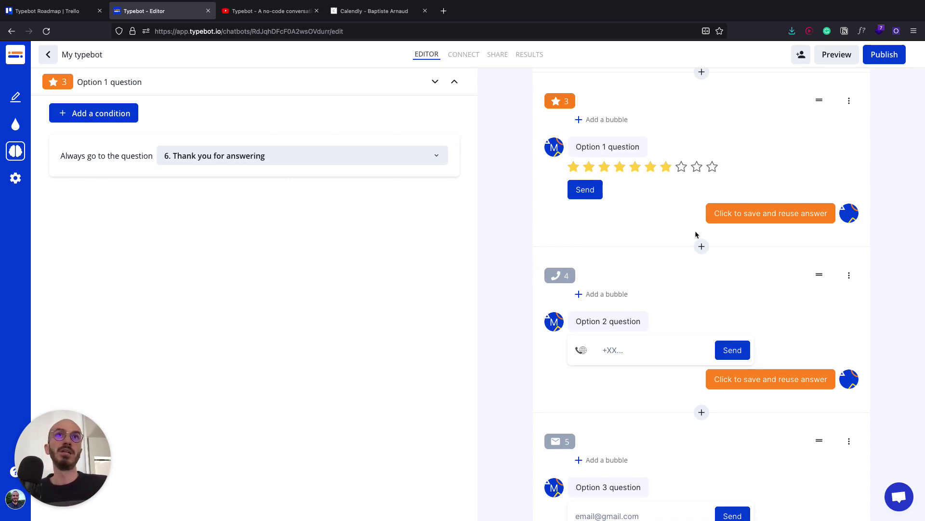
pyautogui.scroll(-2, 574, 280)
pyautogui.scroll(-2, 569, 337)
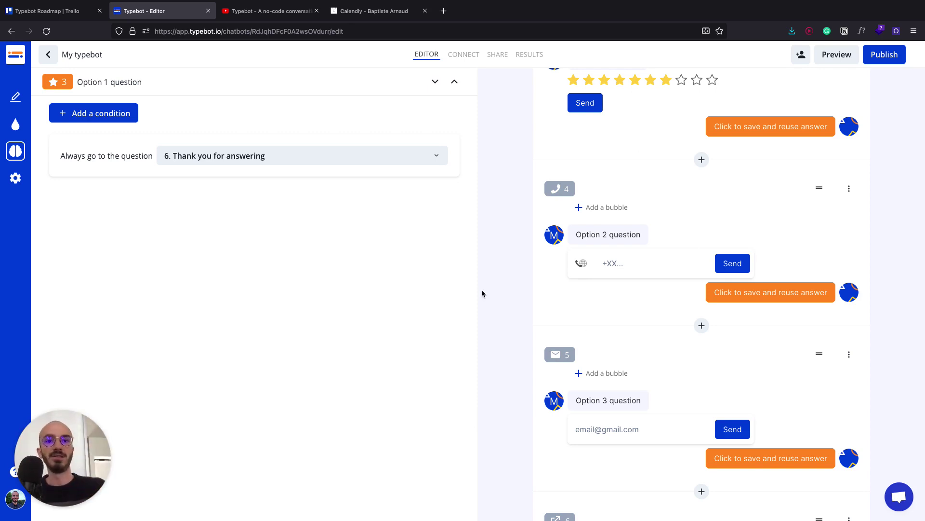
pyautogui.scroll(5, 658, 294)
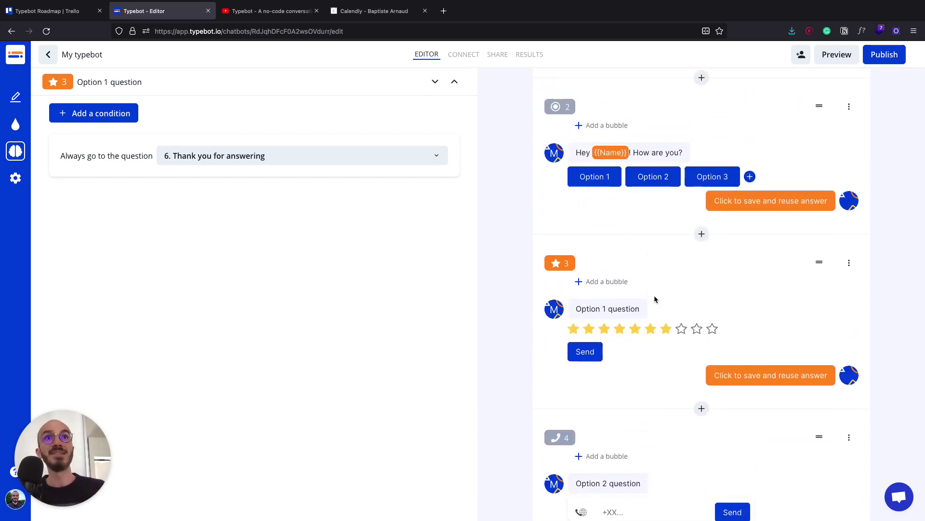
pyautogui.scroll(5, 676, 280)
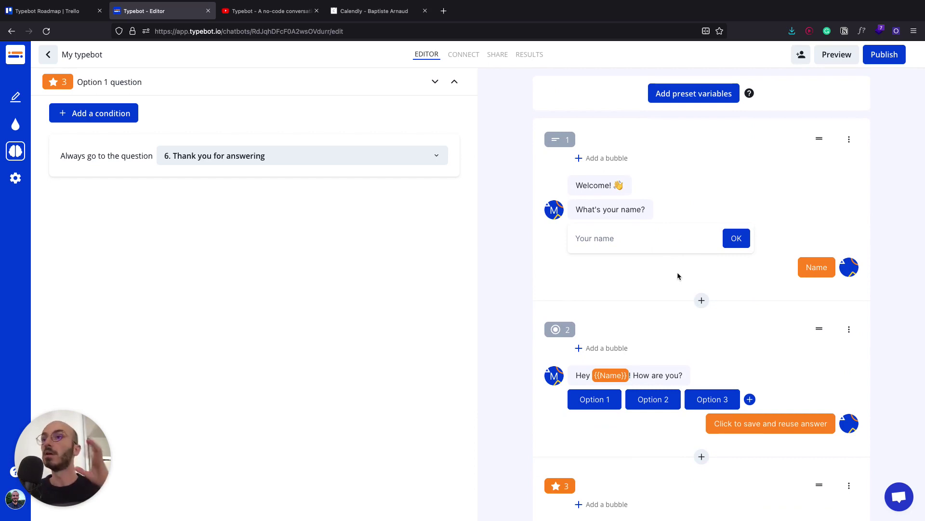
pyautogui.scroll(-6, 594, 418)
# - Preview the chatbot, giving the name 'test' and choosing Option 2
pyautogui.click(837, 54)
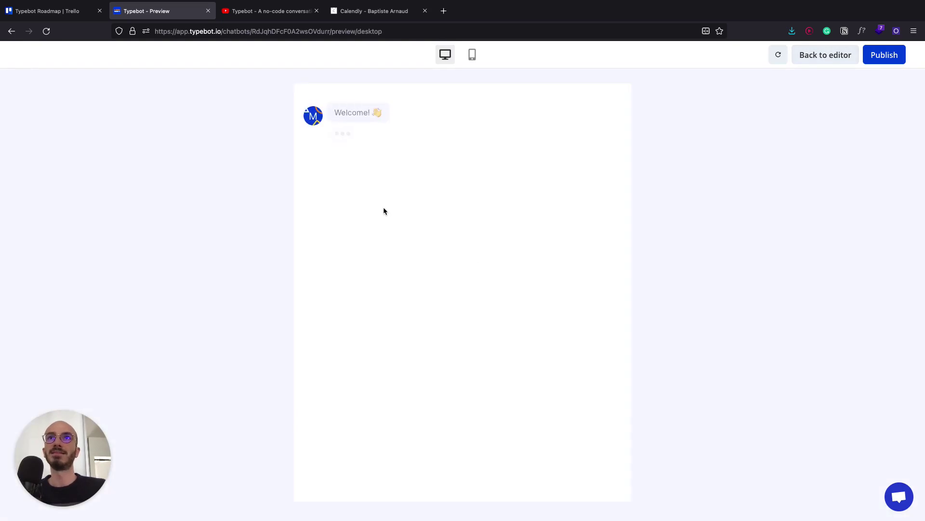
pyautogui.click(361, 162)
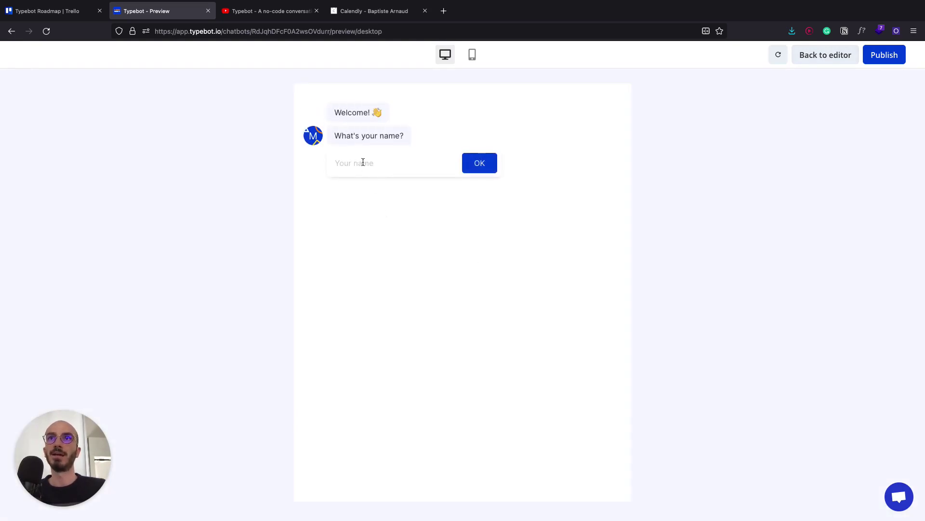
pyautogui.write('test')
pyautogui.press('Return')
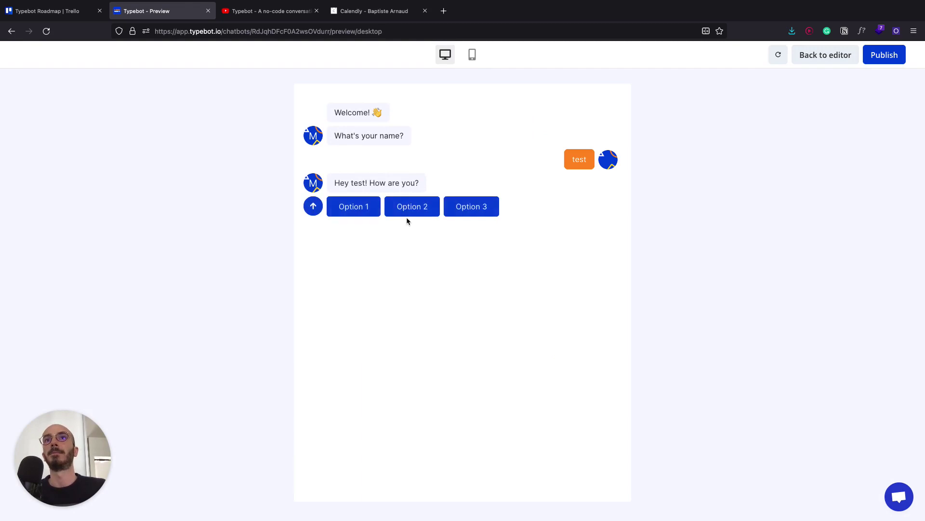
pyautogui.click(400, 209)
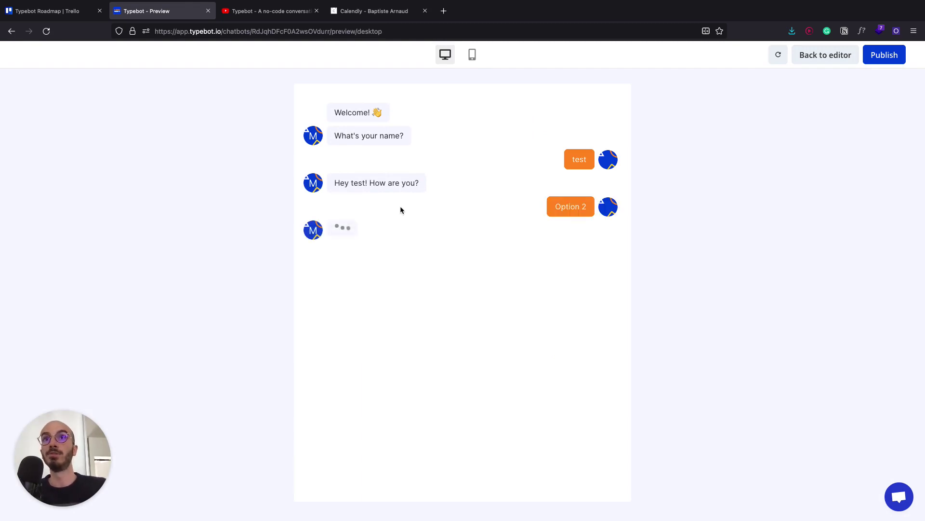
pyautogui.moveTo(334, 230); pyautogui.dragTo(383, 230)
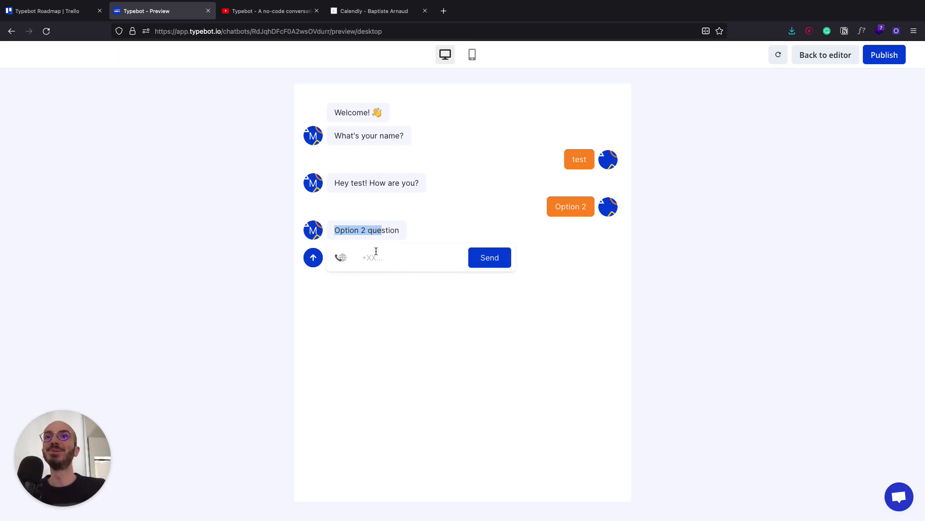
# - Submit a phone number to the Option 2 question, then return to the editor
pyautogui.click(376, 251)
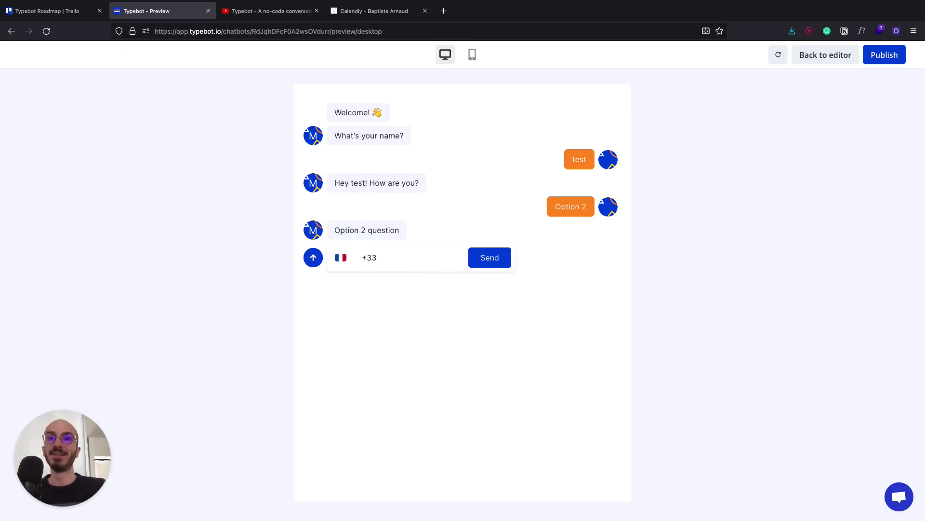
pyautogui.press('BackSpace')
pyautogui.press('BackSpace')
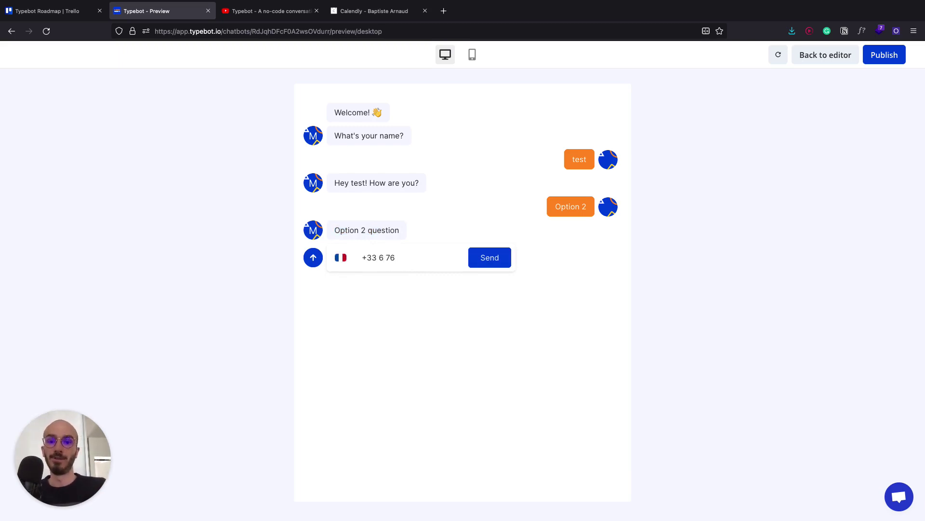
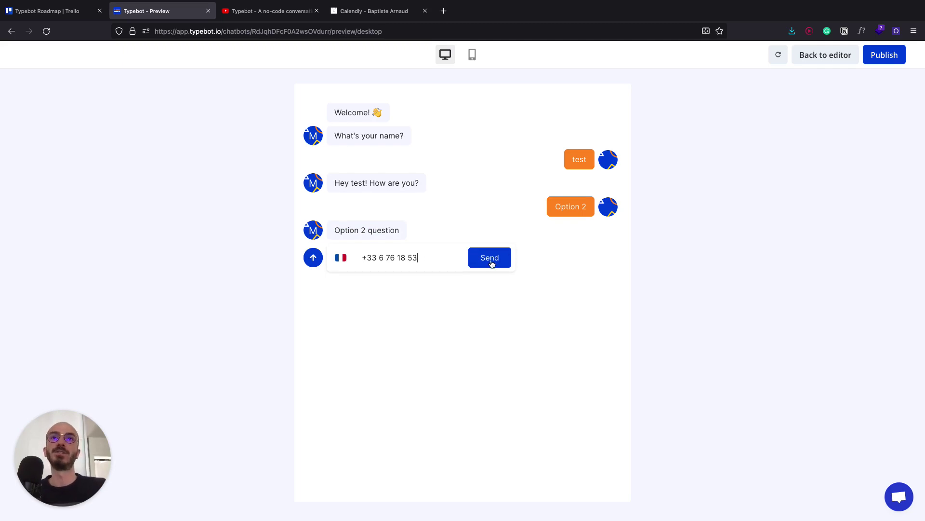
pyautogui.click(490, 258)
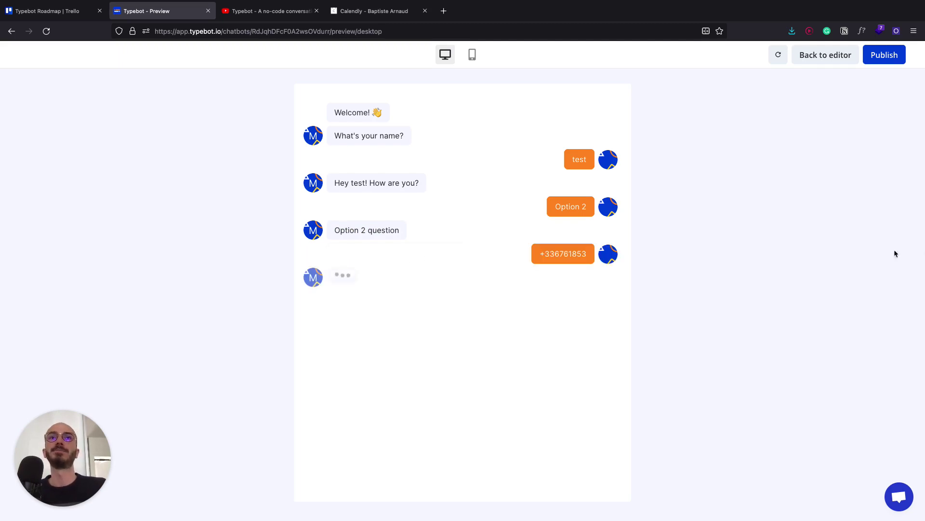
pyautogui.click(837, 56)
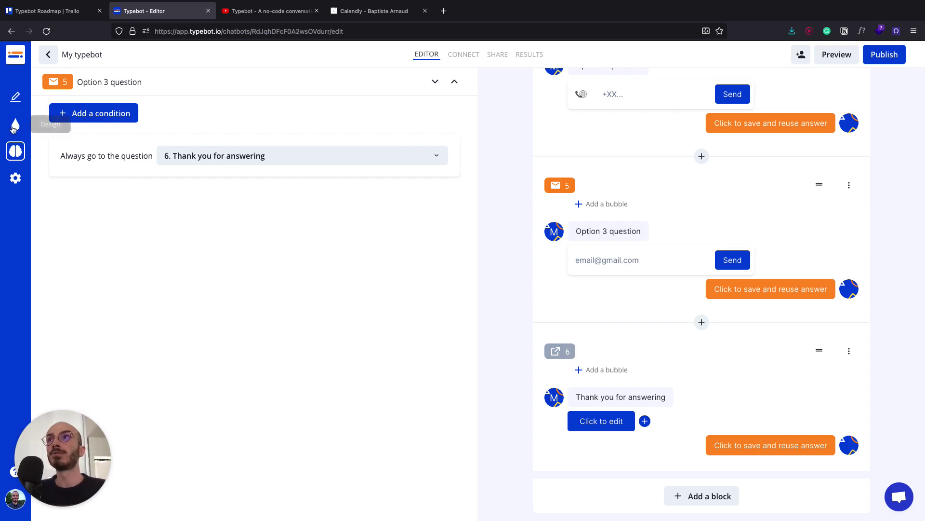
# - Set the theme's text font to Aleo and the chatbot colour to #bd5c5c
pyautogui.click(14, 125)
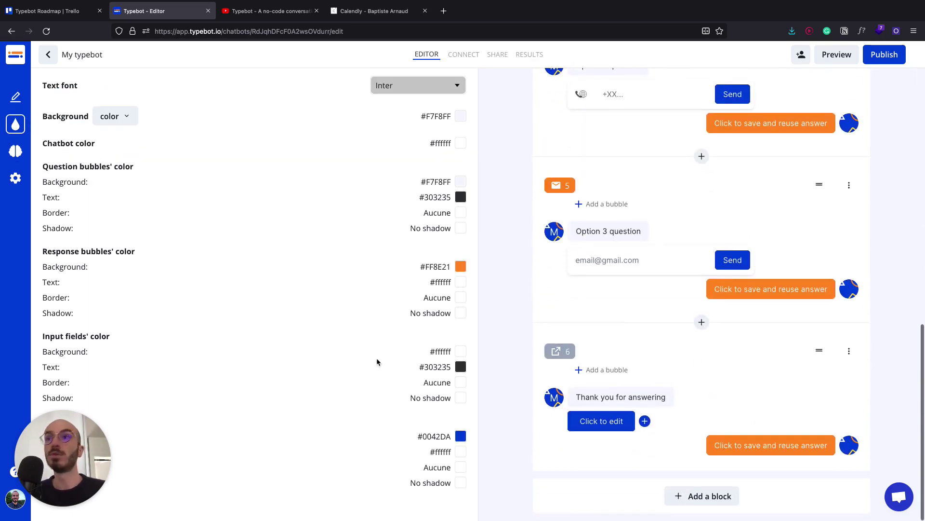
pyautogui.scroll(10, 652, 326)
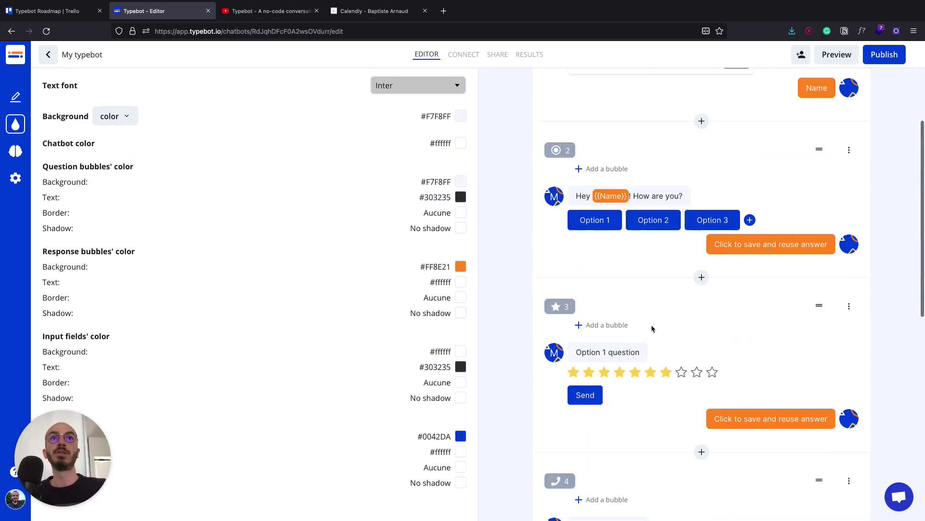
pyautogui.scroll(4, 580, 259)
pyautogui.click(411, 86)
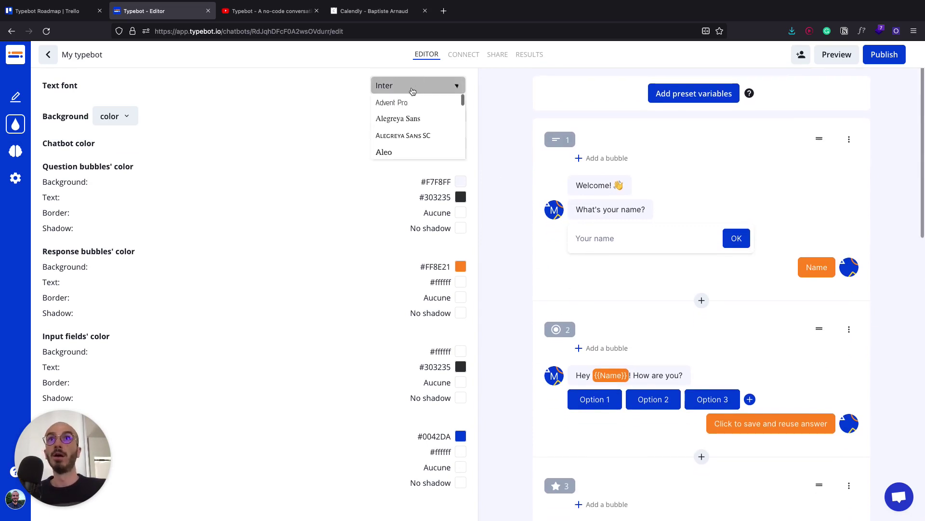
pyautogui.click(393, 152)
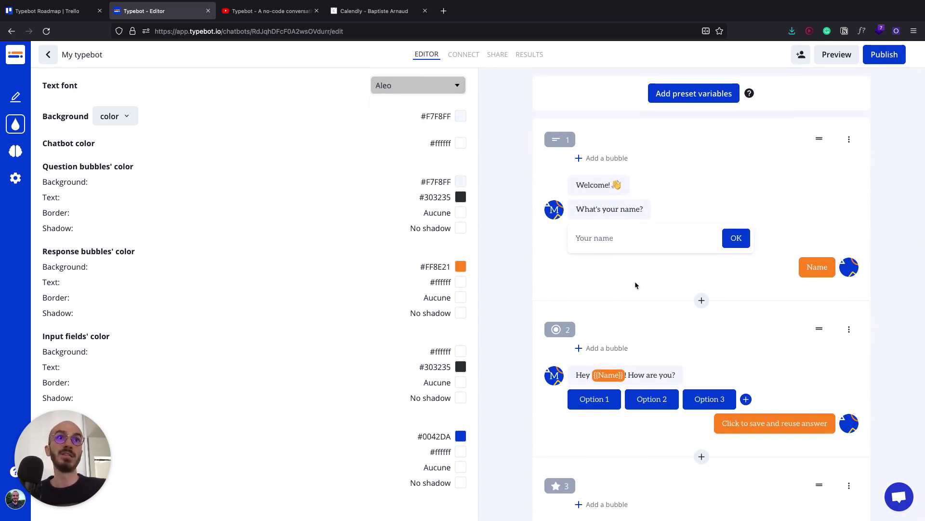
pyautogui.scroll(-1, 635, 284)
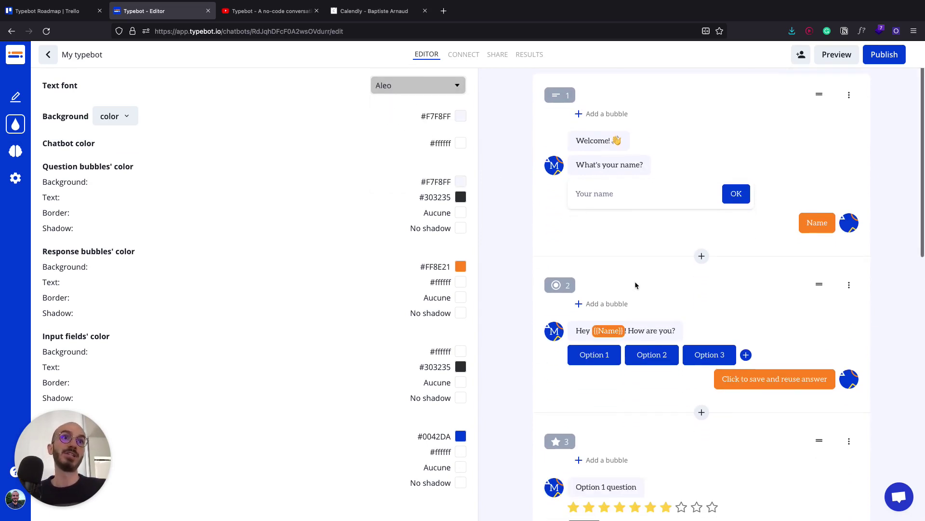
pyautogui.click(461, 143)
pyautogui.click(414, 167)
pyautogui.click(350, 128)
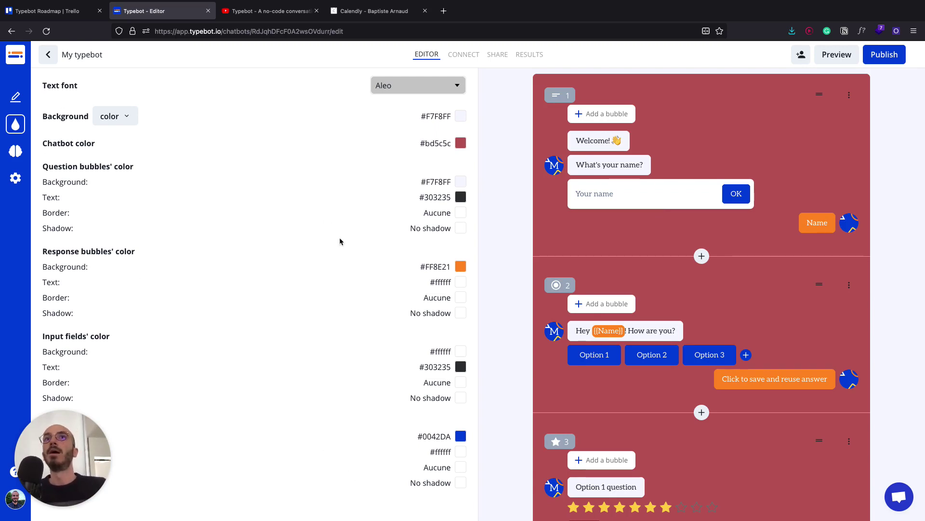
pyautogui.click(16, 97)
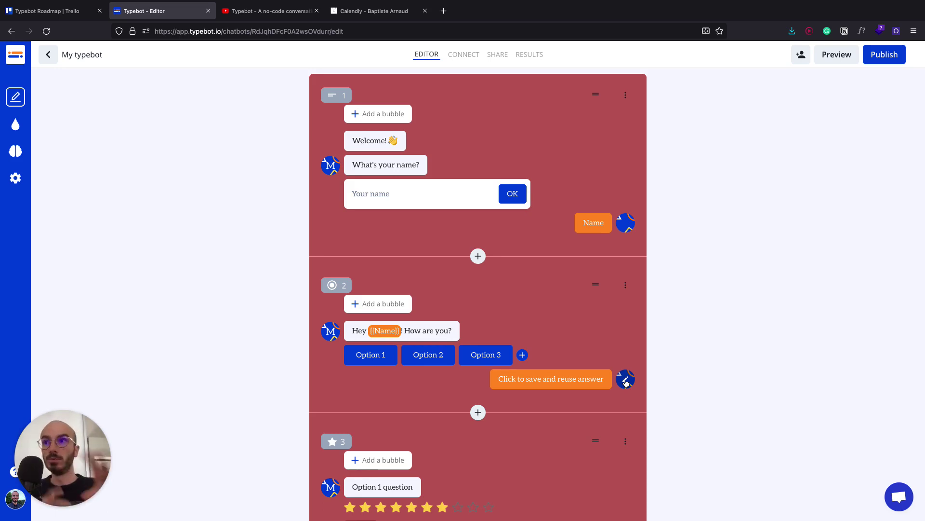
# - Cancel the avatar image upload and drag the Welcome bubble below 'What's your name?'
pyautogui.click(625, 381)
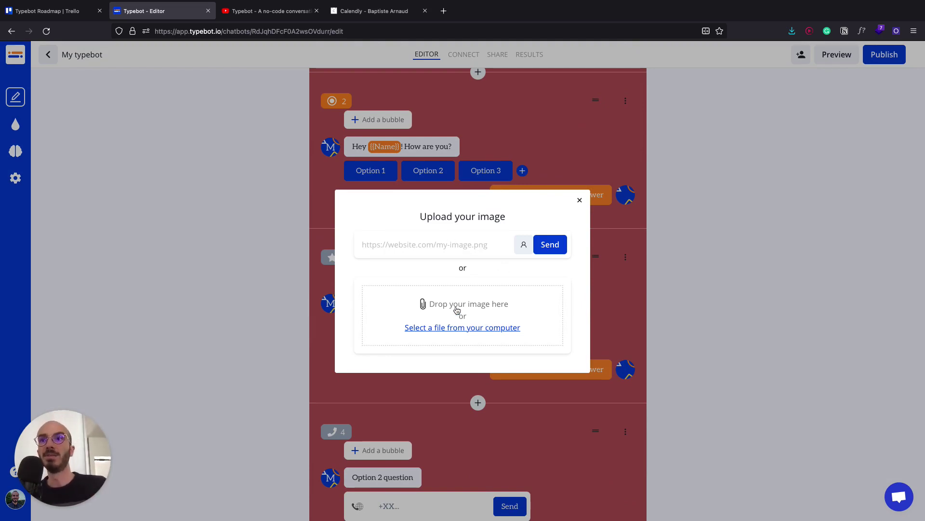
pyautogui.click(376, 188)
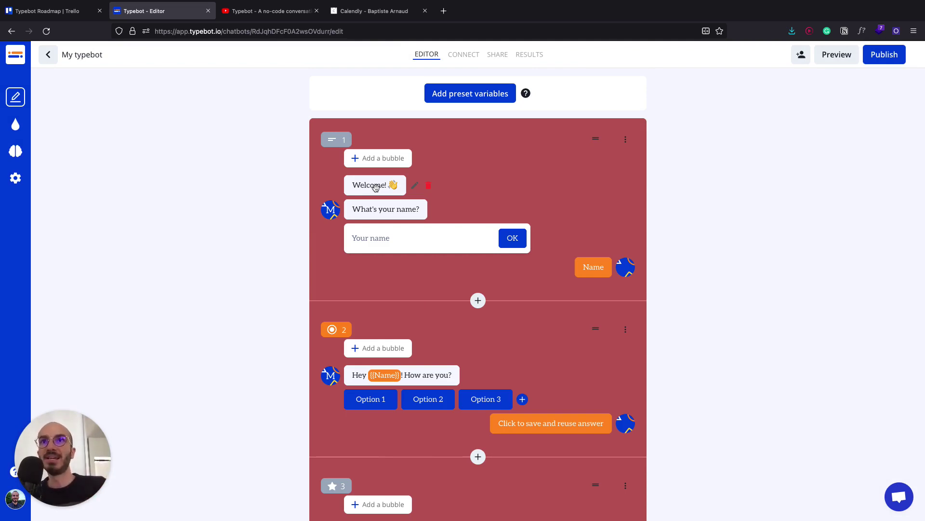
pyautogui.moveTo(375, 187); pyautogui.dragTo(381, 210)
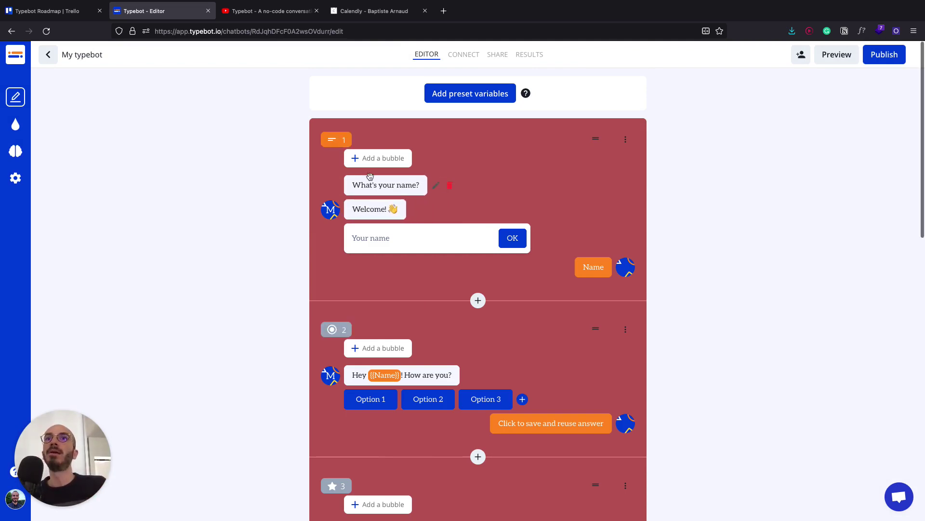
pyautogui.moveTo(604, 152); pyautogui.dragTo(522, 163)
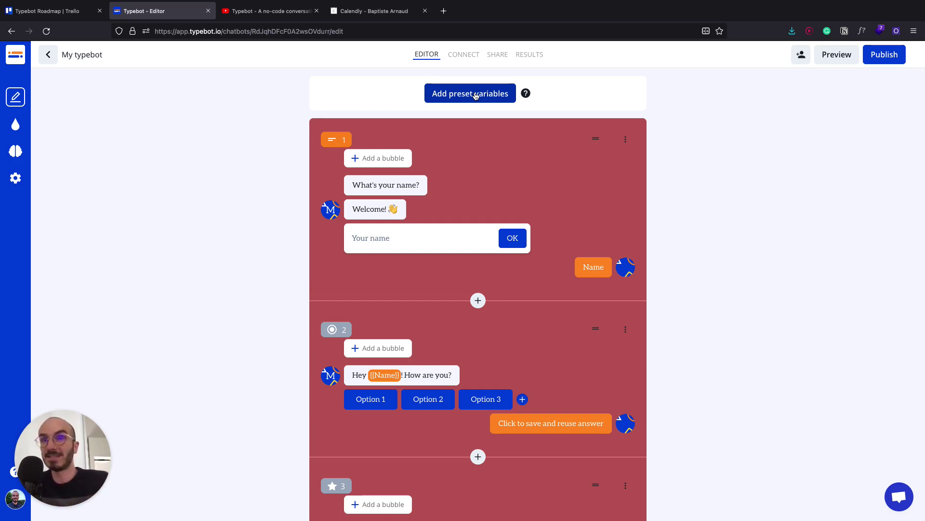
# - Add a 'Name' start variable with an optional default value
pyautogui.click(467, 94)
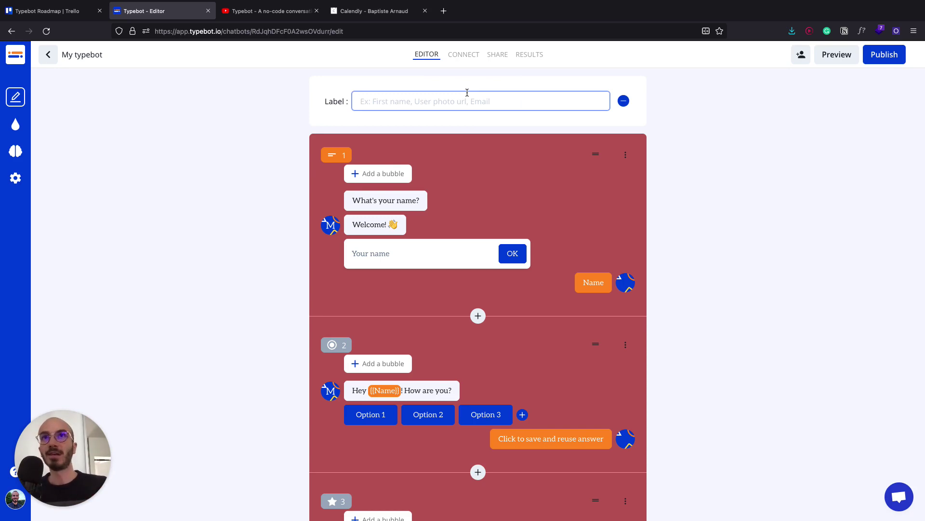
pyautogui.write('Name')
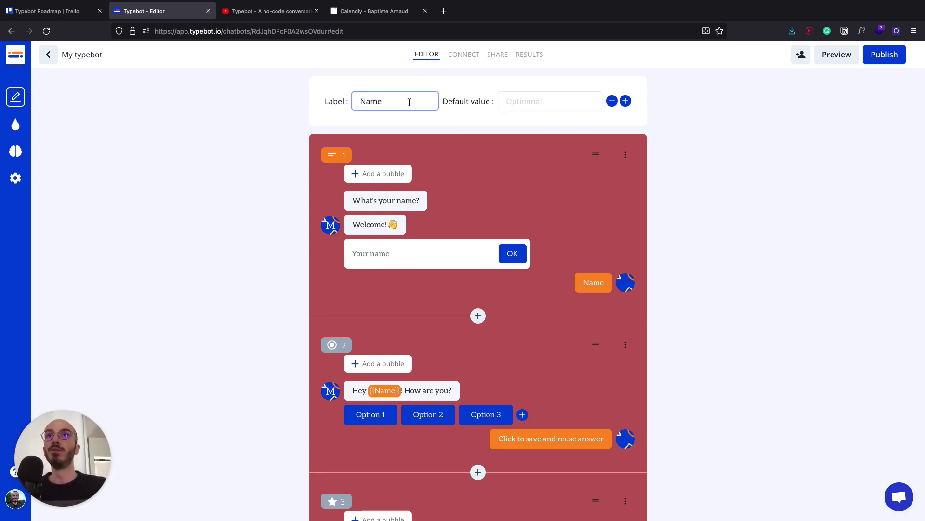
pyautogui.click(540, 99)
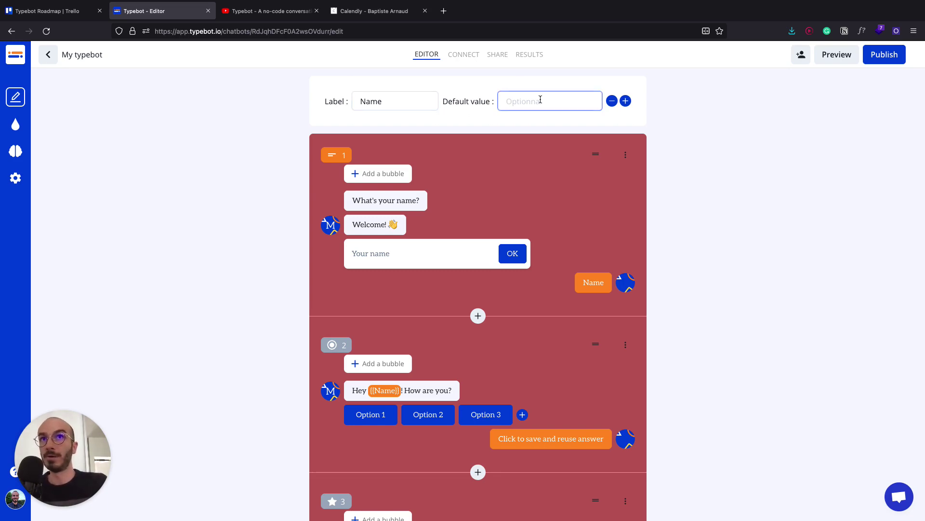
pyautogui.click(574, 250)
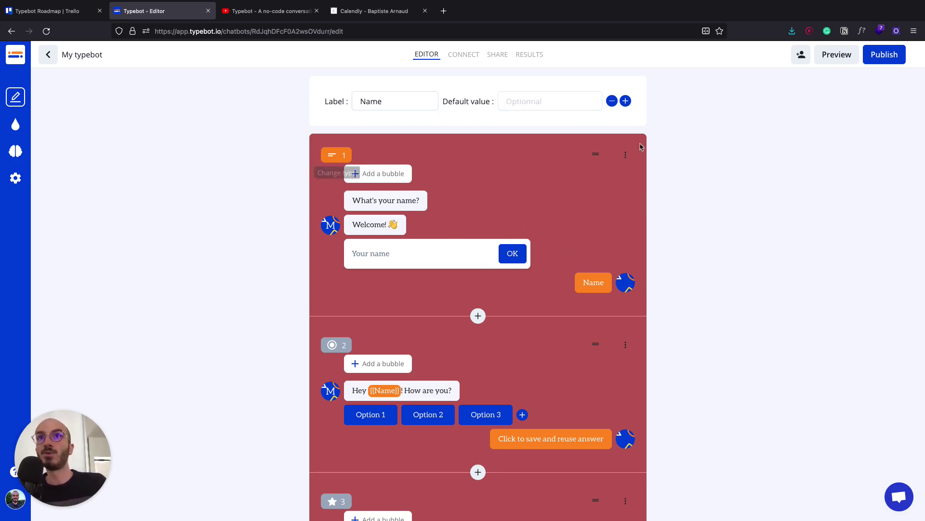
# - Remove block 1's first step and re-insert {{Name}} after 'Hey' in the greeting
pyautogui.click(628, 159)
pyautogui.click(535, 166)
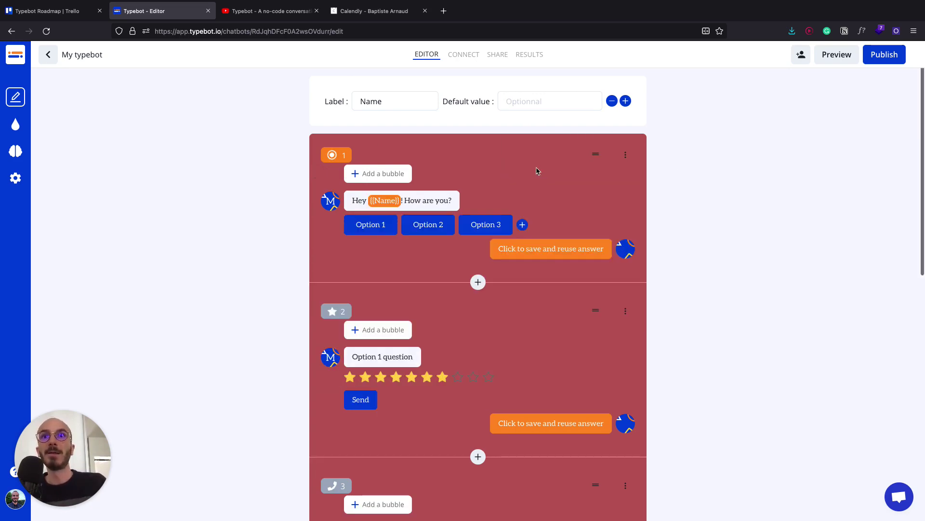
pyautogui.click(386, 201)
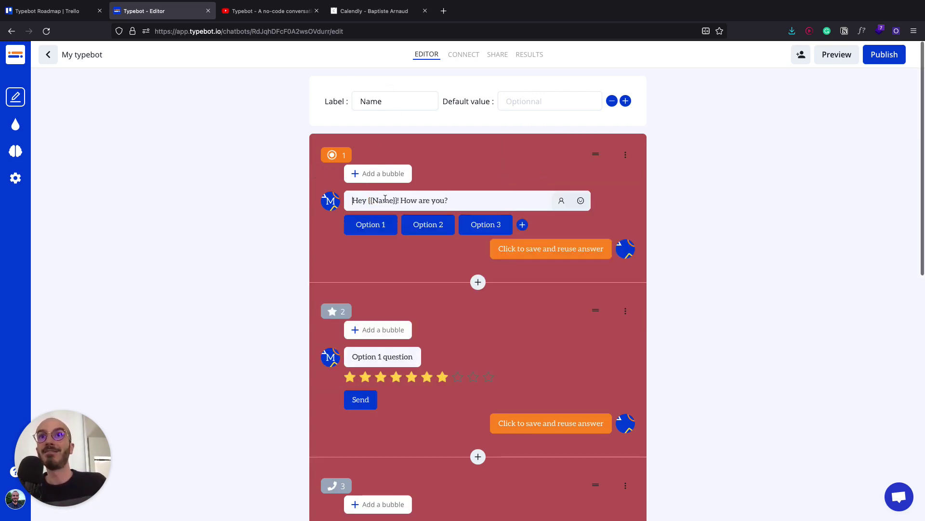
pyautogui.doubleClick(373, 203)
pyautogui.press('BackSpace')
pyautogui.press('BackSpace')
pyautogui.press('BackSpace')
pyautogui.press('Delete')
pyautogui.press('Delete')
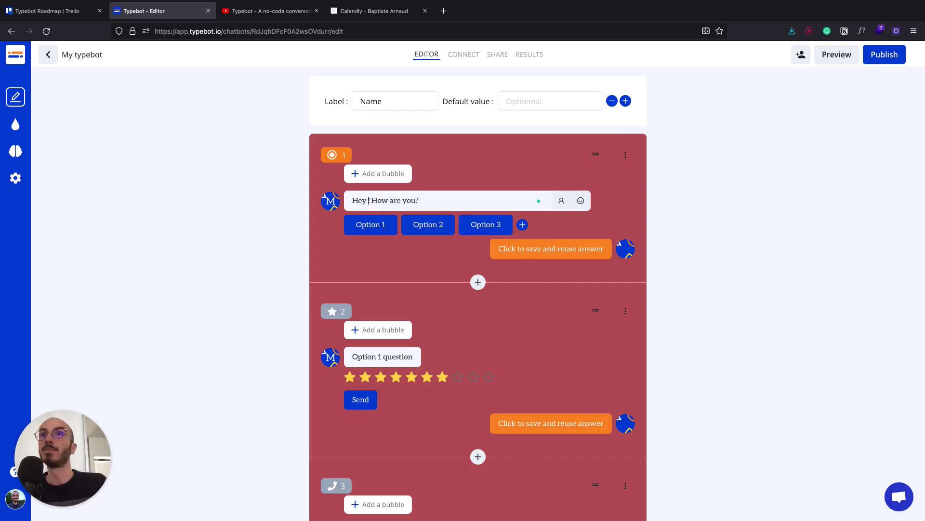
pyautogui.click(562, 201)
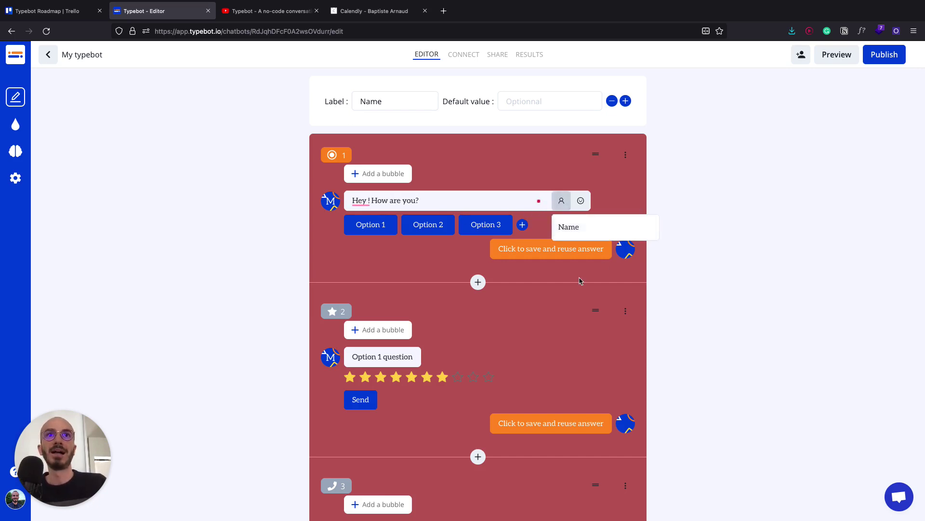
pyautogui.click(567, 231)
pyautogui.click(706, 142)
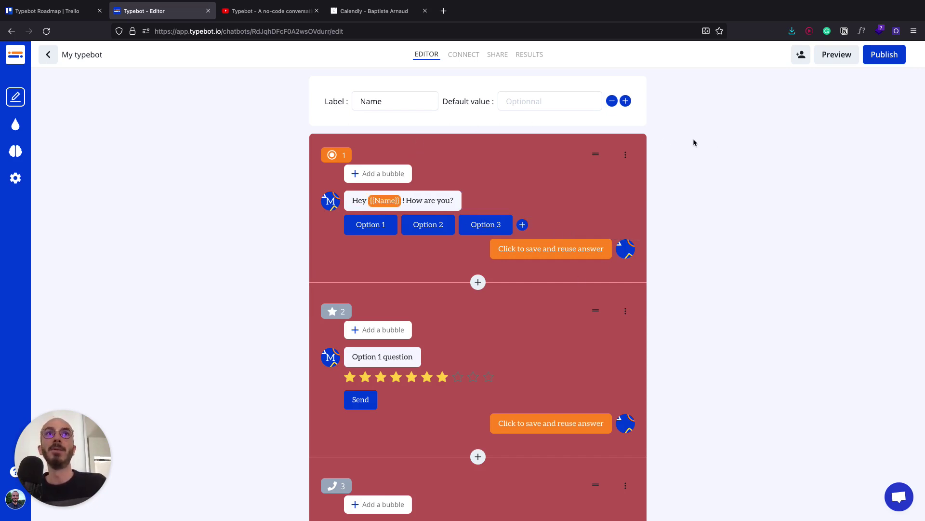
# - Add 'Email' and 'Guest' start variable rows
pyautogui.click(626, 101)
pyautogui.write('Email')
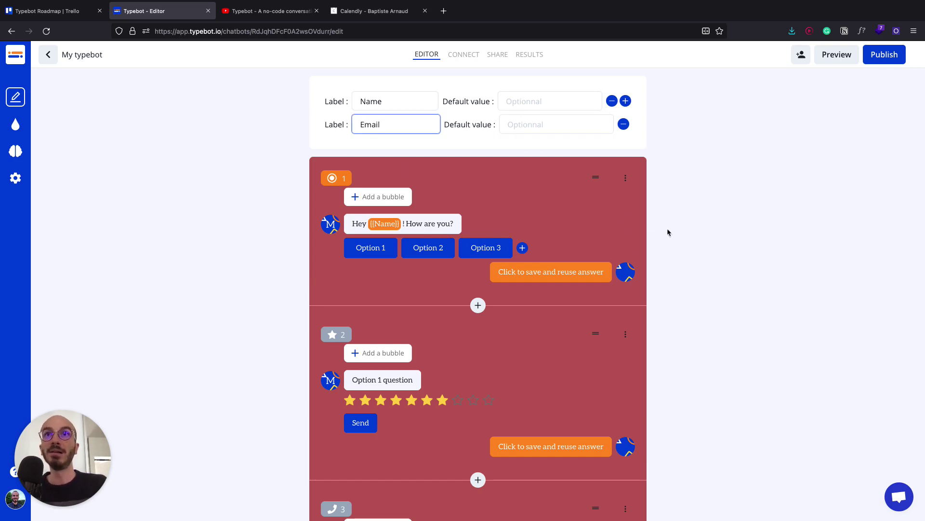
pyautogui.tripleClick(675, 218)
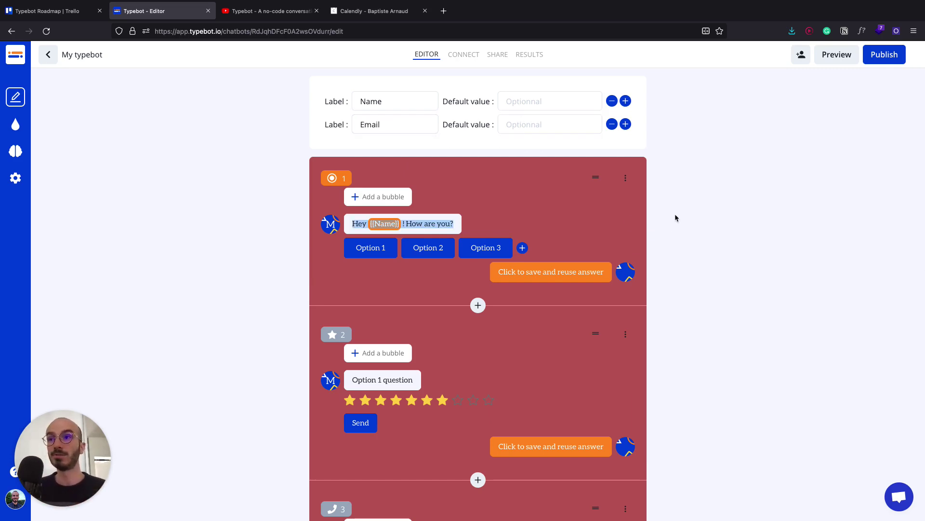
pyautogui.click(625, 124)
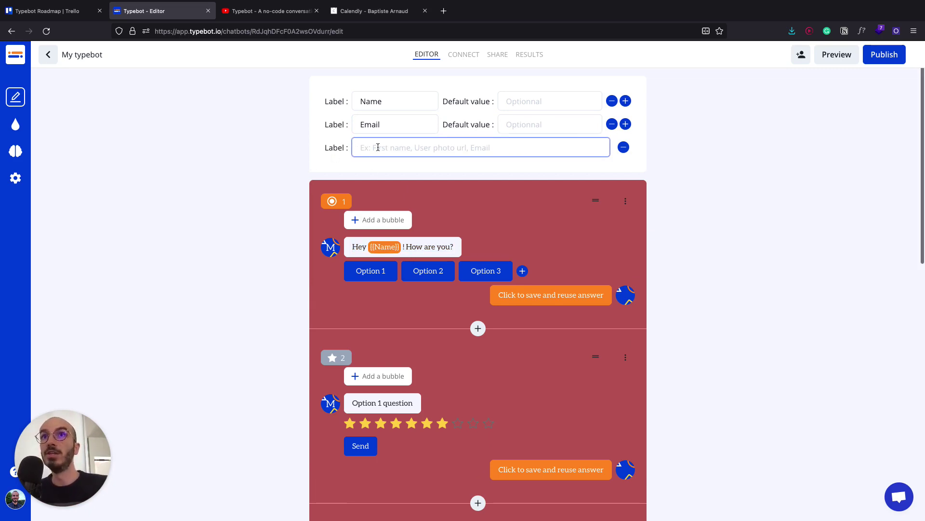
pyautogui.write('Gues')
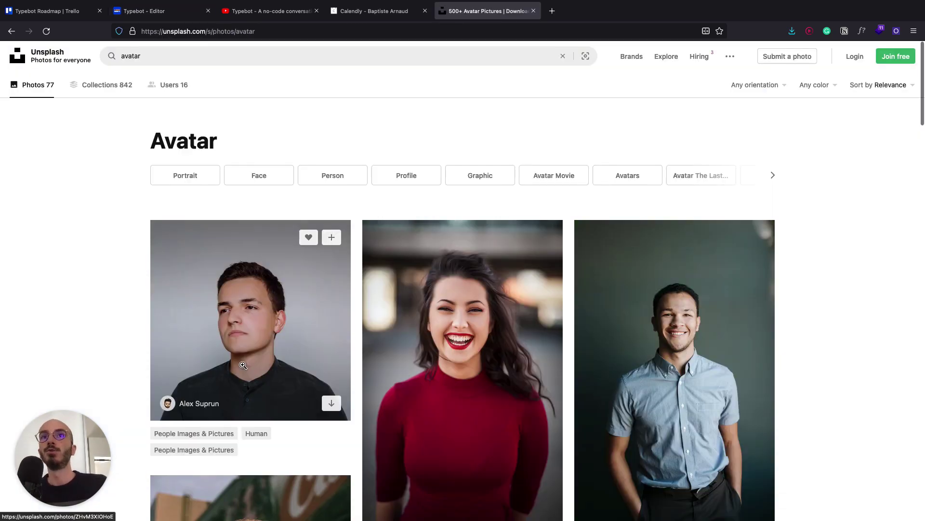
# - Copy an Unsplash photo's image link and complete the 'Guest avatar URL' label
pyautogui.click(262, 298)
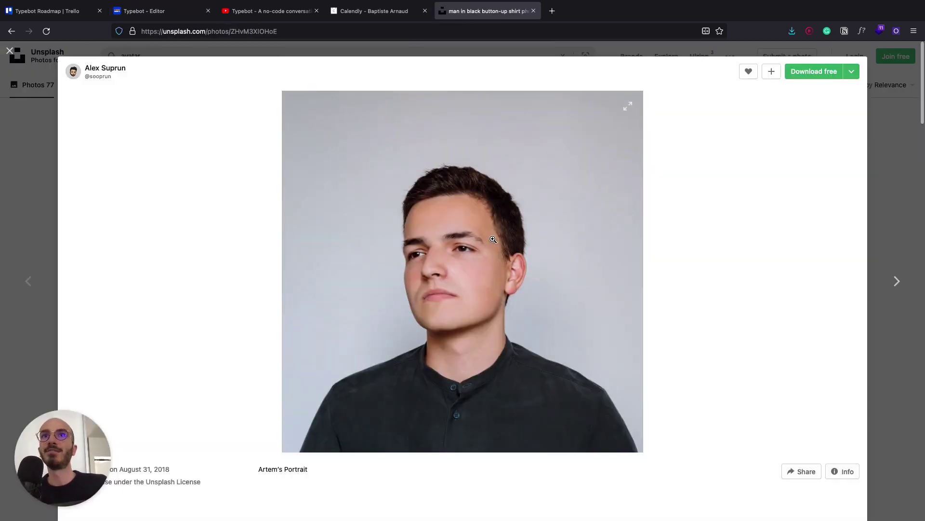
pyautogui.rightClick(495, 238)
pyautogui.click(520, 277)
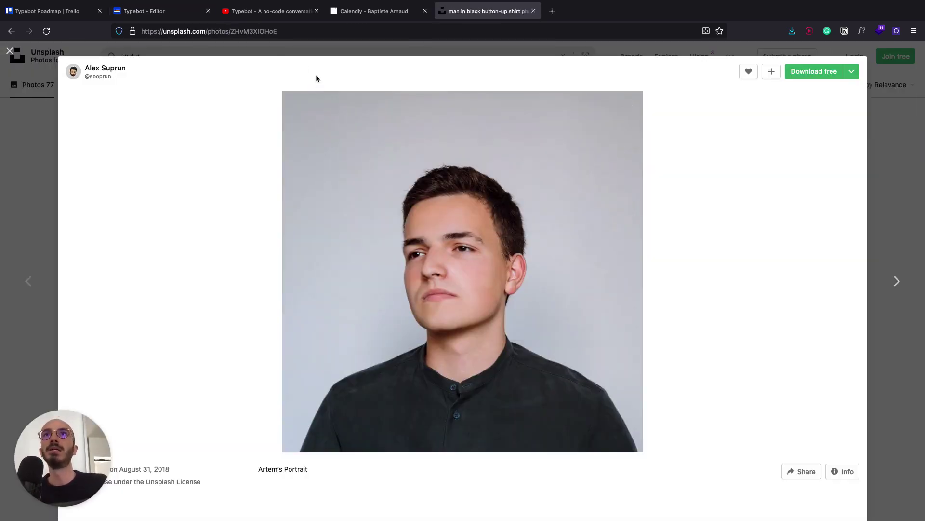
pyautogui.click(184, 11)
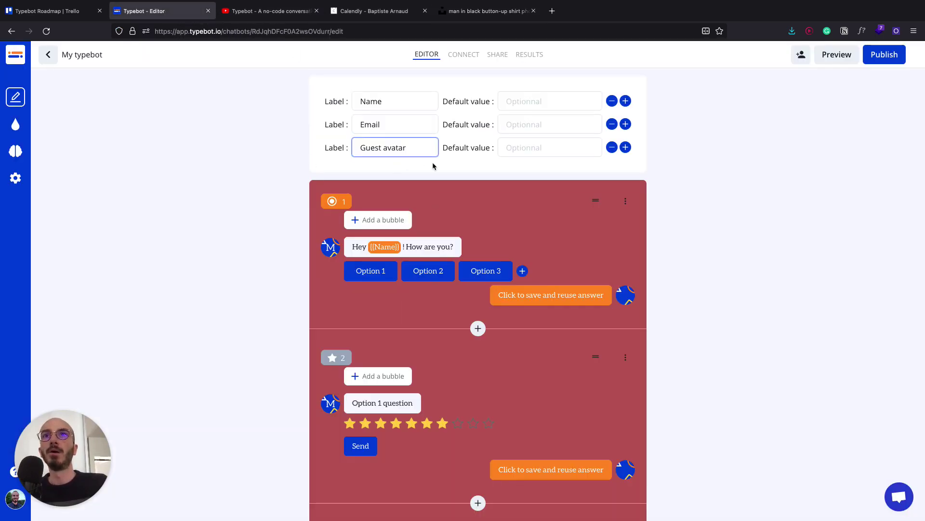
pyautogui.click(683, 178)
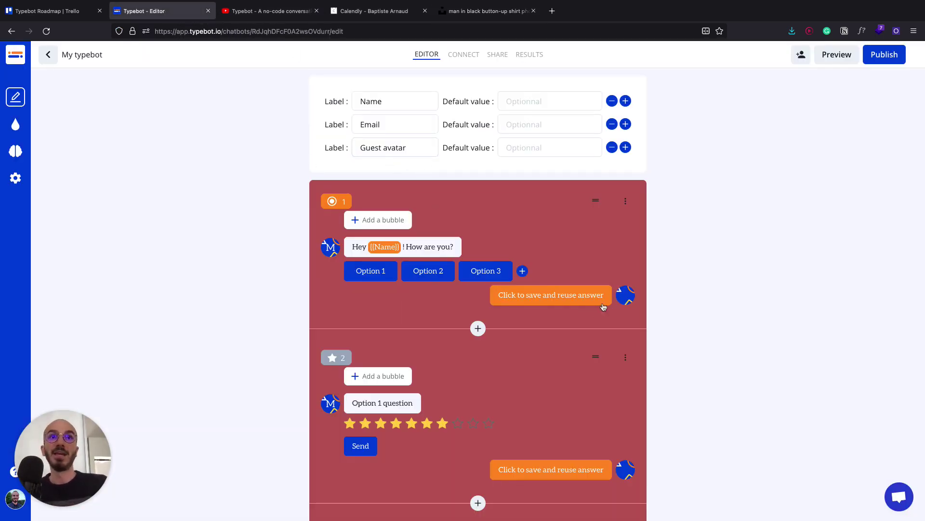
pyautogui.moveTo(625, 298)
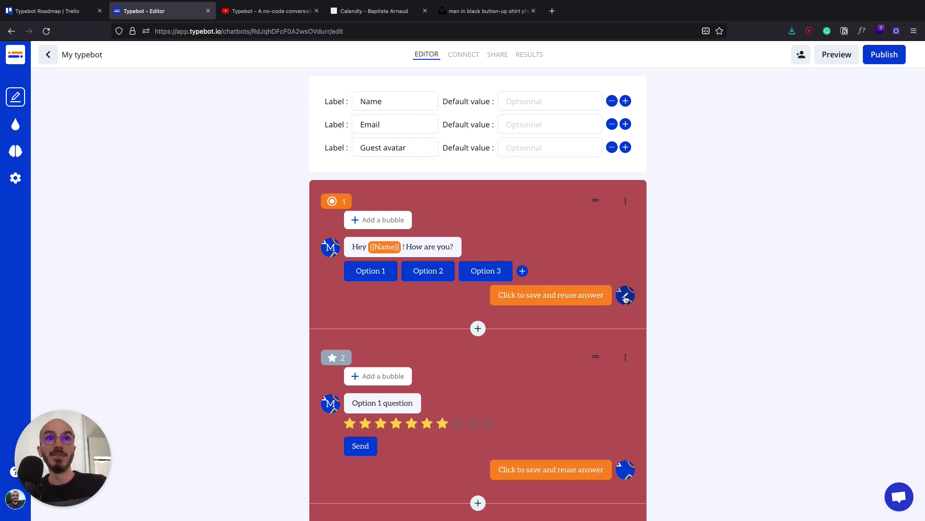
pyautogui.click(428, 143)
pyautogui.write('URL')
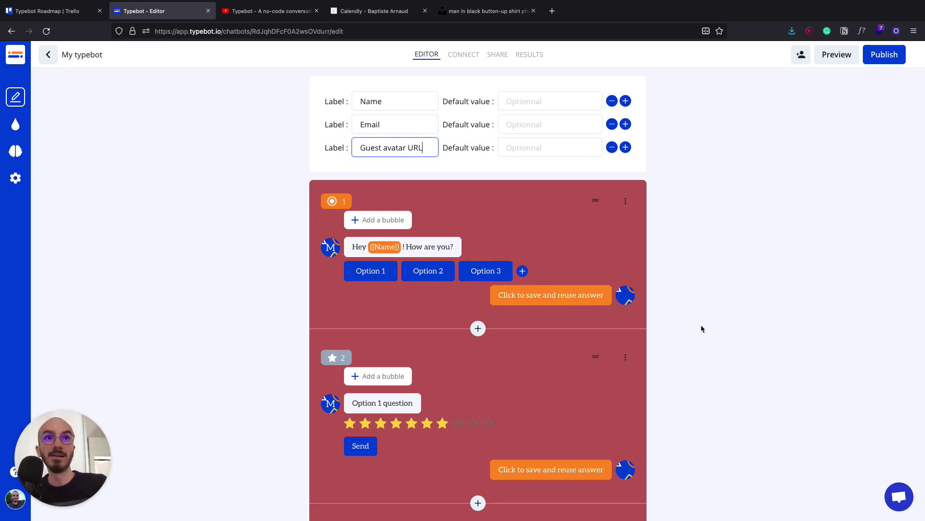
pyautogui.click(625, 293)
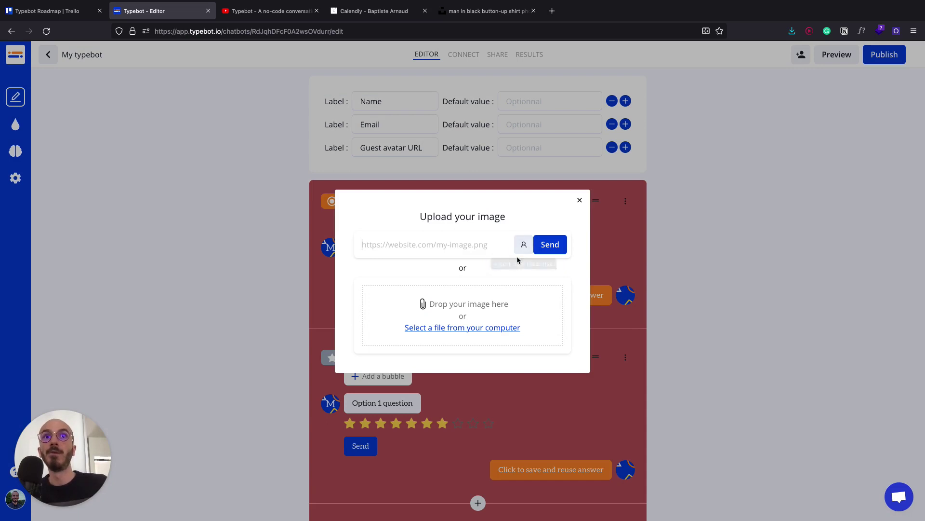
# - Set the guest avatar image to the {{Guest avatar URL}} variable
pyautogui.click(523, 252)
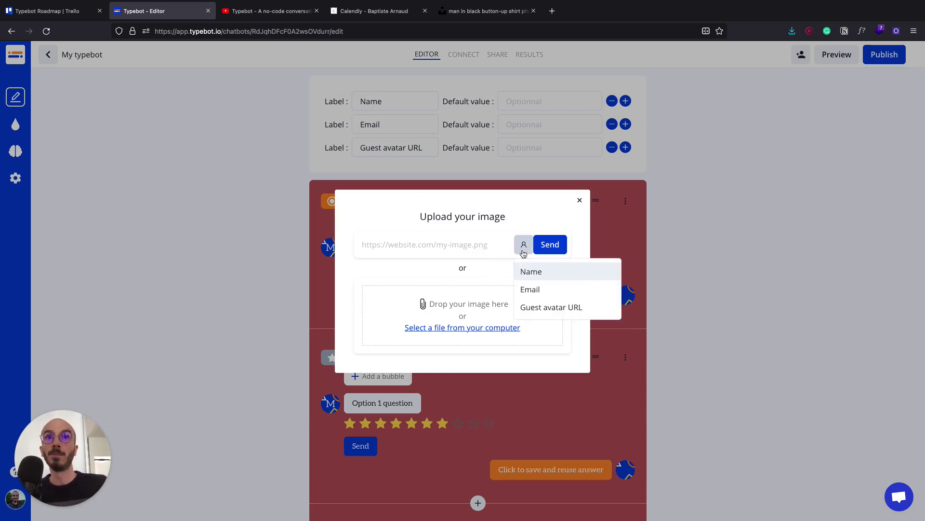
pyautogui.click(549, 306)
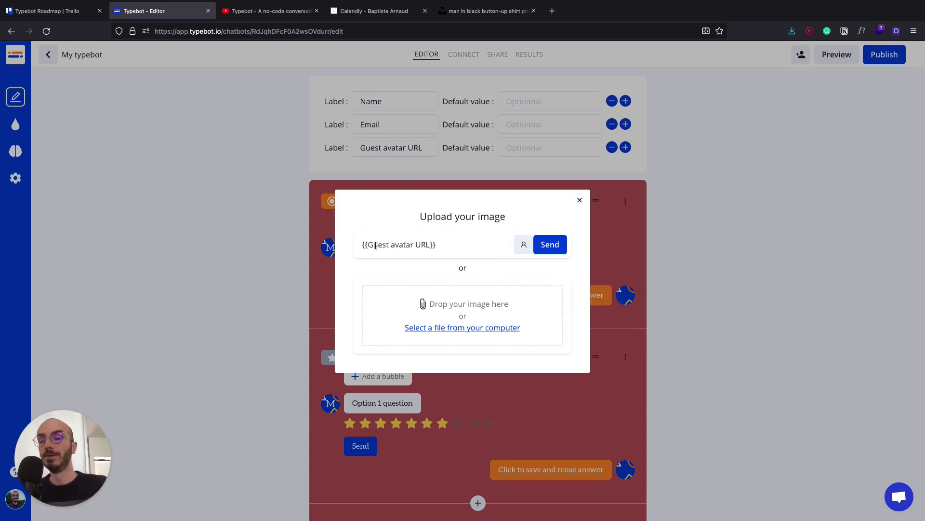
pyautogui.click(550, 245)
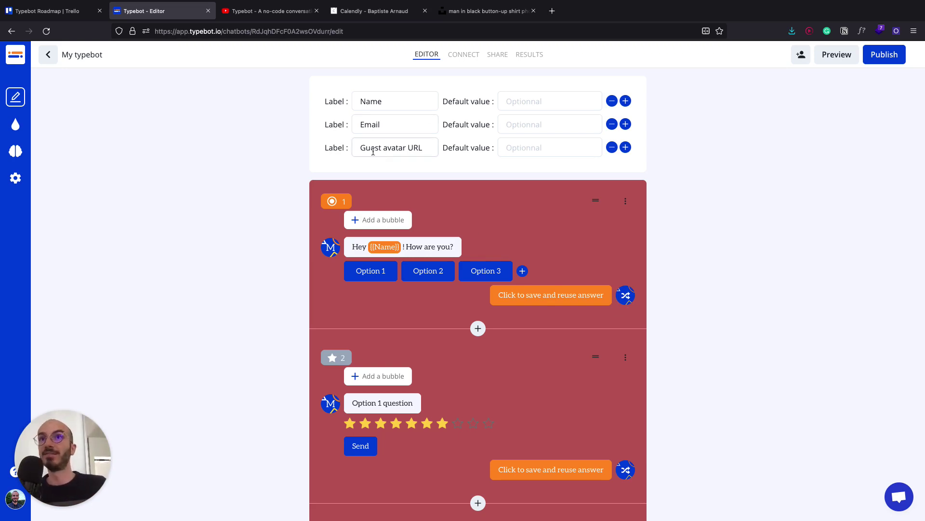
# - Preview the bot with a pasted avatar URL and a name as start values, choosing Option 1
pyautogui.click(834, 55)
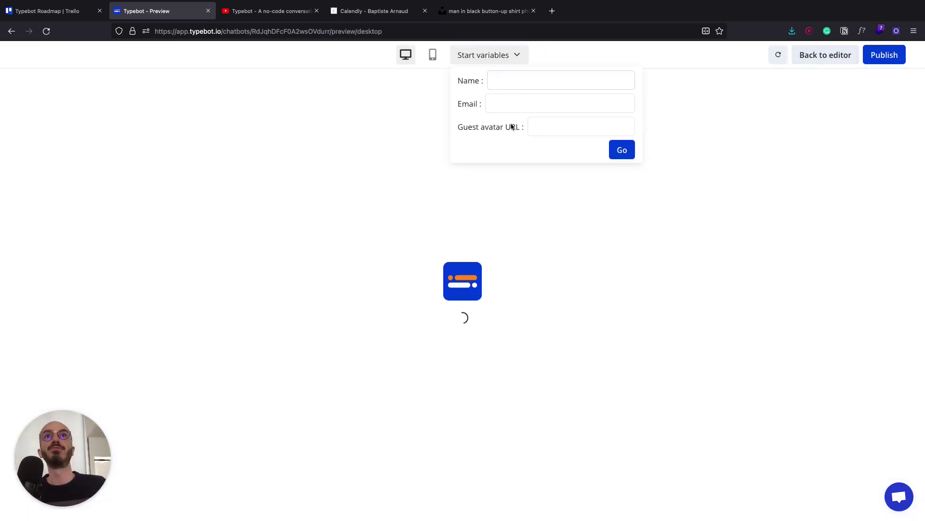
pyautogui.click(536, 123)
pyautogui.hotkey('ctrl', 'v')
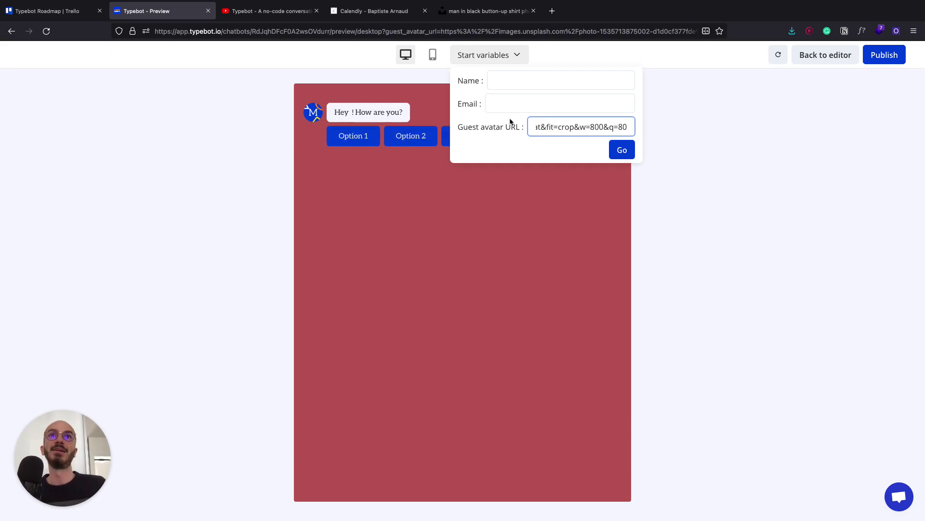
pyautogui.click(511, 81)
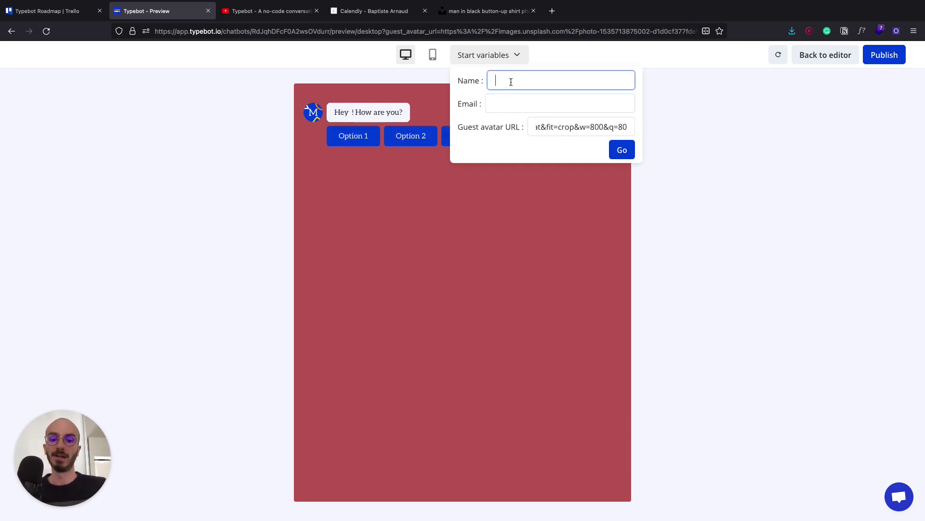
pyautogui.write('baptis')
pyautogui.press('BackSpace')
pyautogui.press('BackSpace')
pyautogui.press('BackSpace')
pyautogui.press('BackSpace')
pyautogui.press('BackSpace')
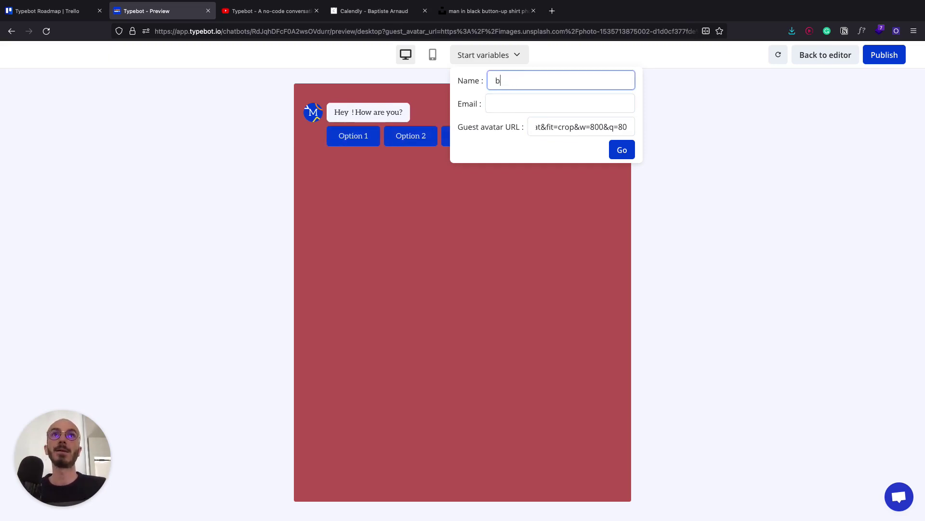
pyautogui.press('BackSpace')
pyautogui.write('Batpis')
pyautogui.press('BackSpace')
pyautogui.press('BackSpace')
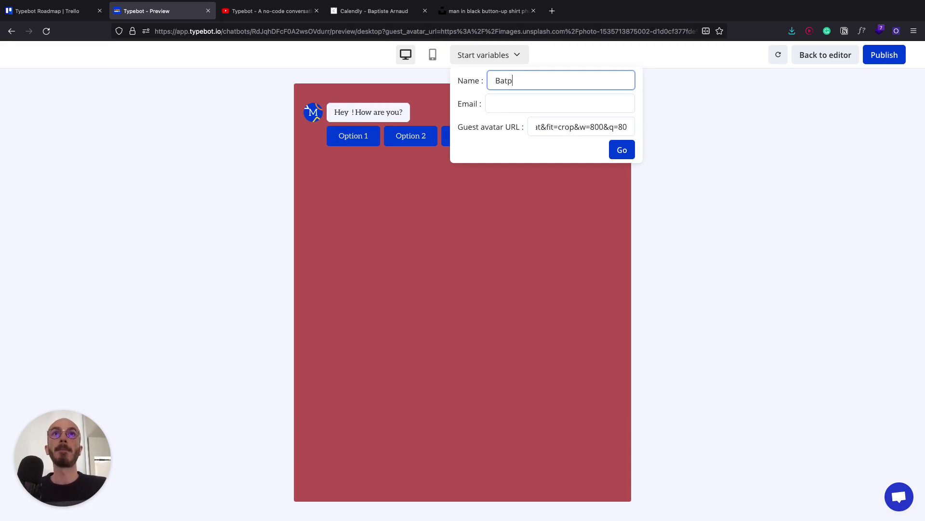
pyautogui.write('ptiste')
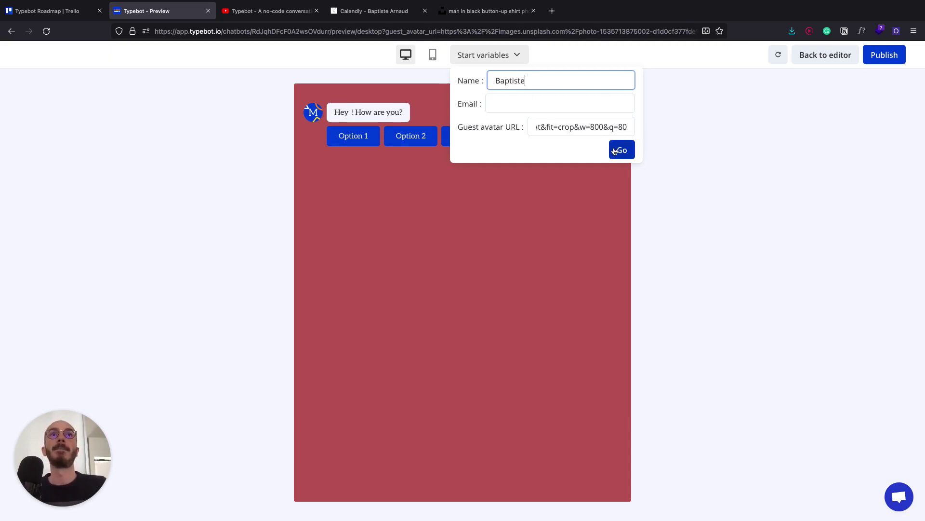
pyautogui.click(620, 150)
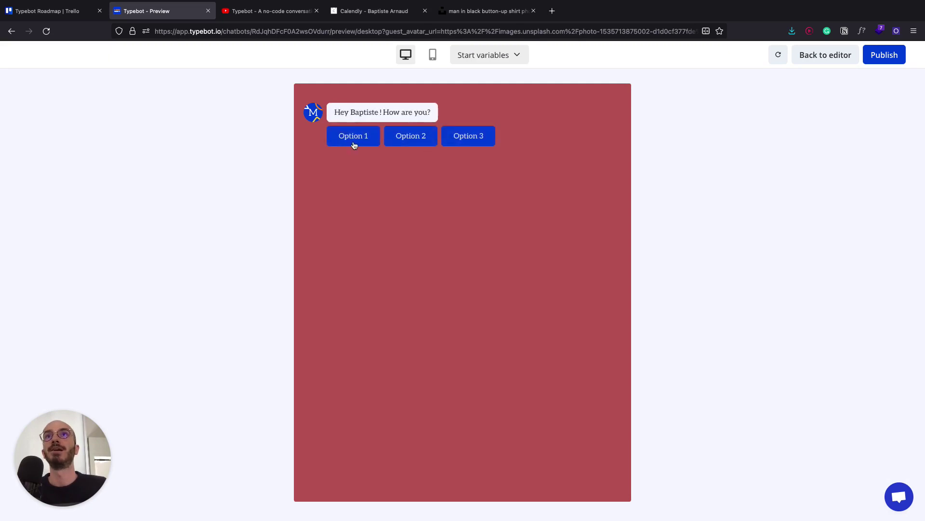
pyautogui.click(353, 142)
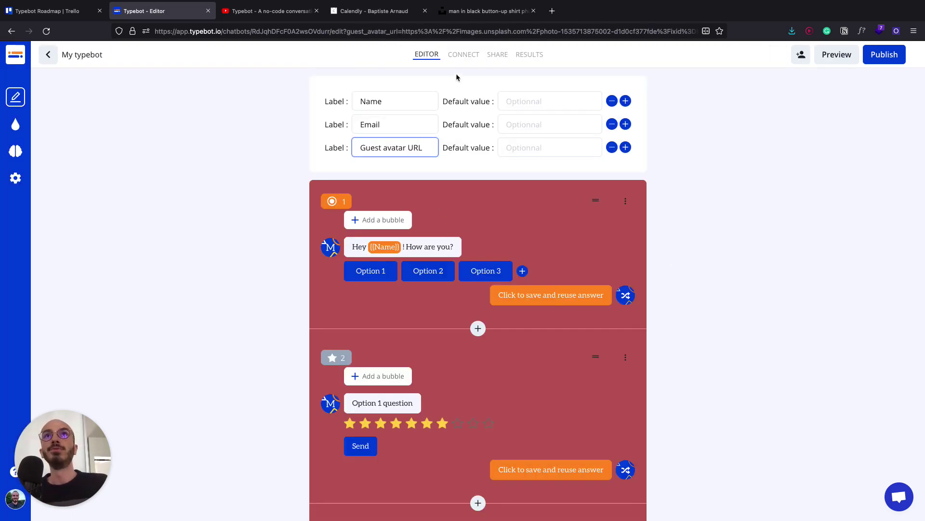
pyautogui.scroll(-2, 422, 353)
pyautogui.scroll(2, 423, 351)
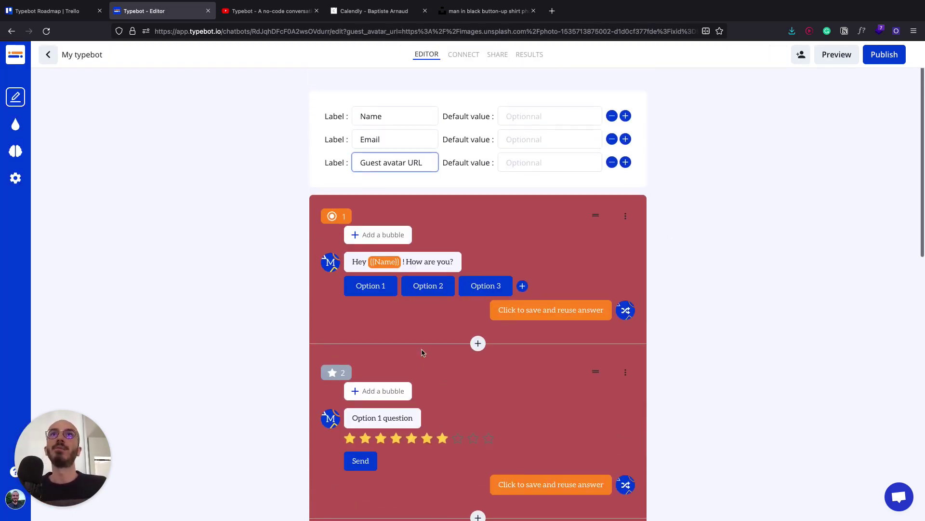
pyautogui.click(463, 55)
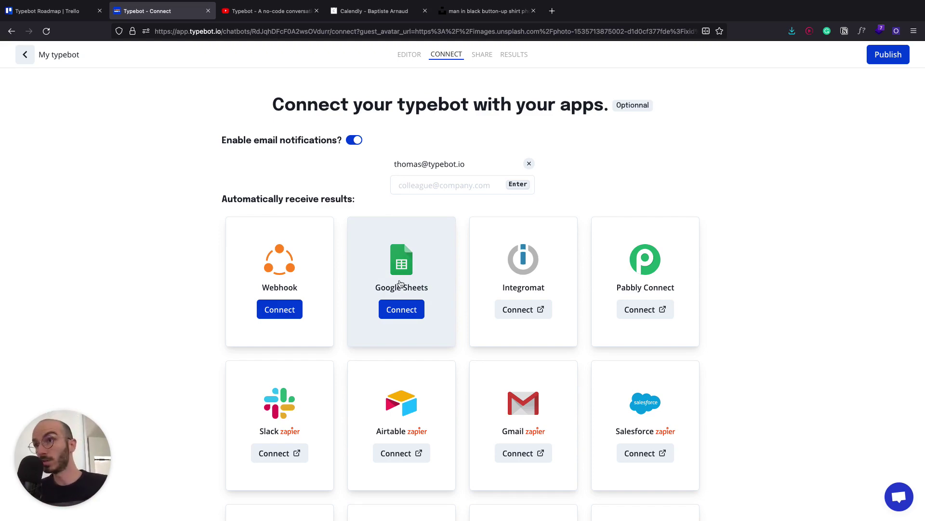
pyautogui.click(400, 283)
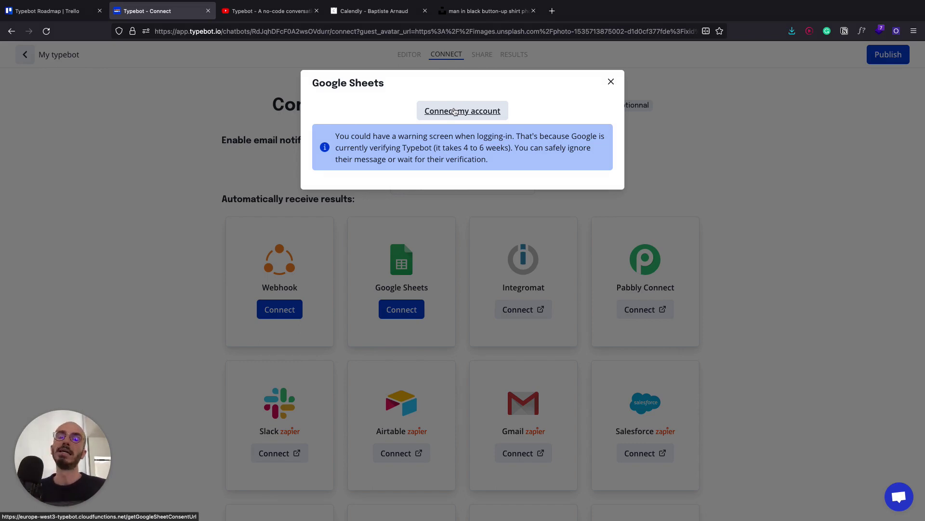
pyautogui.click(140, 182)
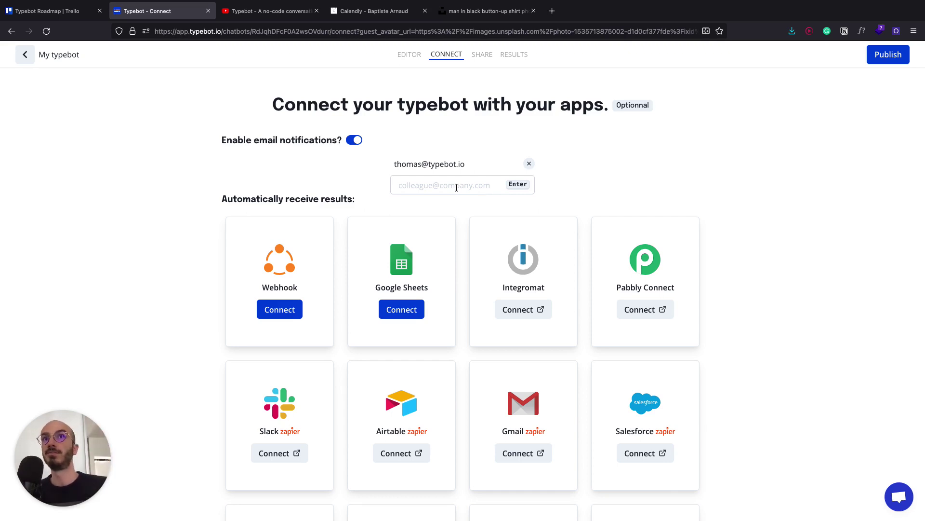
pyautogui.scroll(-3, 403, 159)
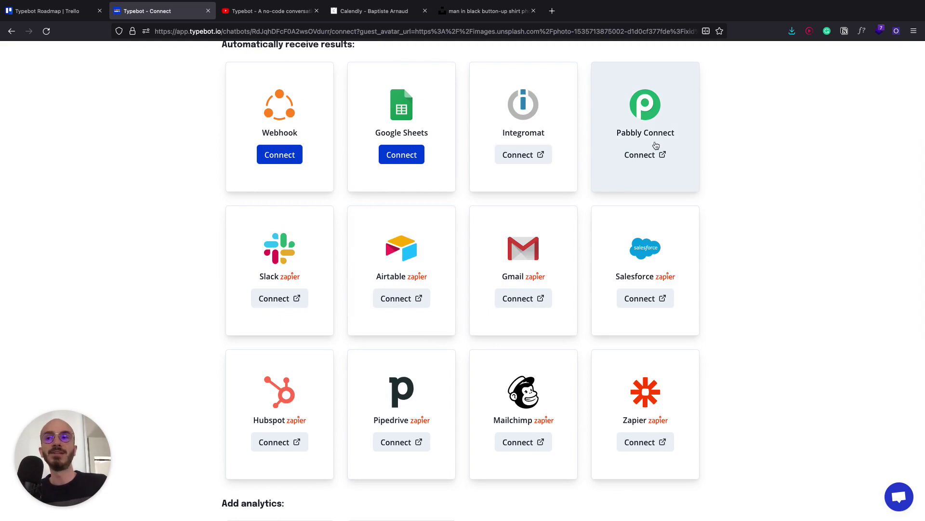
pyautogui.scroll(-1, 455, 254)
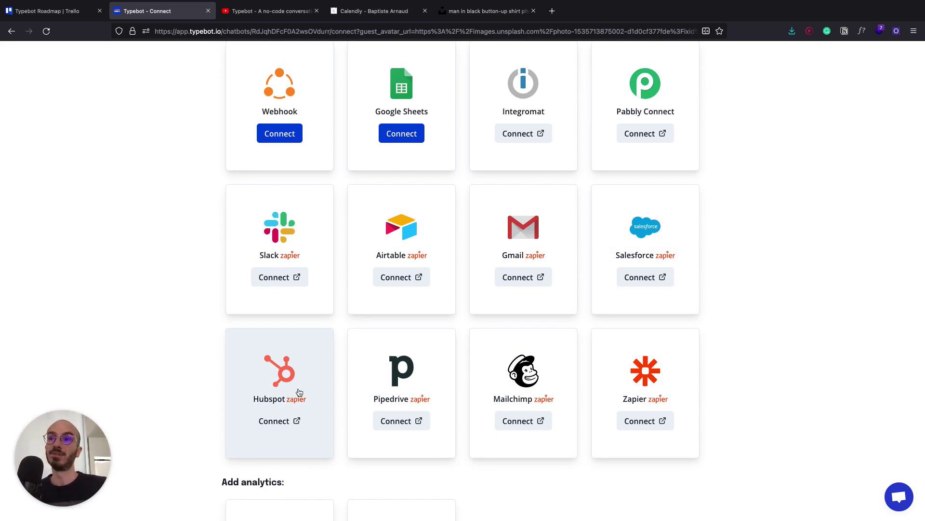
pyautogui.scroll(-3, 298, 392)
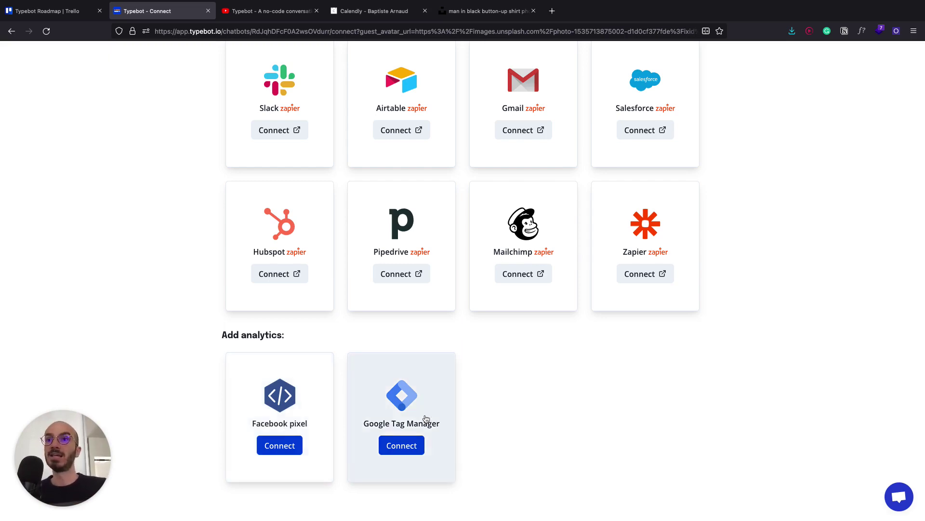
pyautogui.scroll(10, 426, 419)
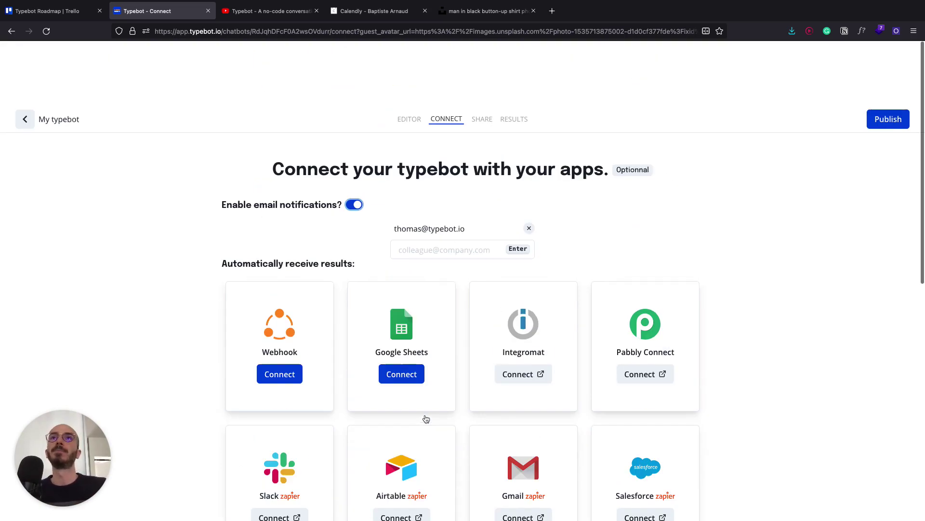
# - Publish the bot and rename its subdomain to my-typebot-test
pyautogui.click(483, 55)
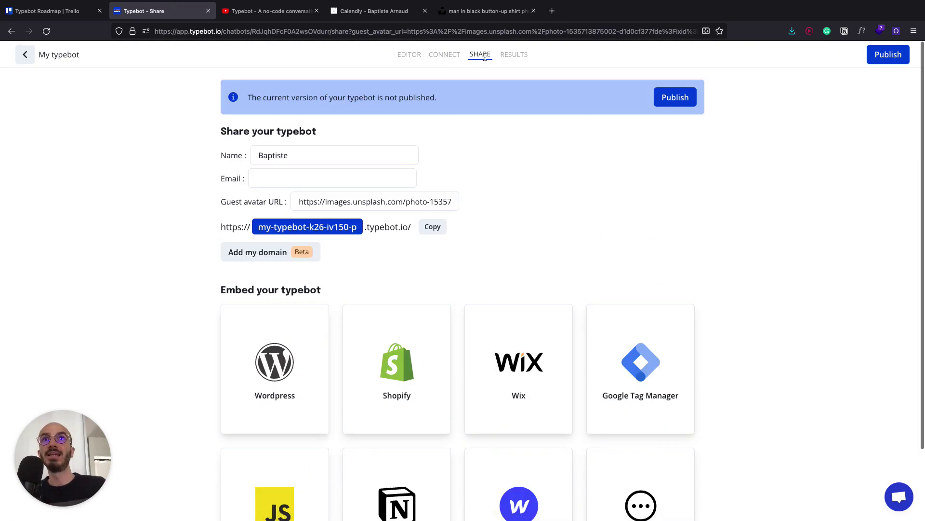
pyautogui.click(673, 96)
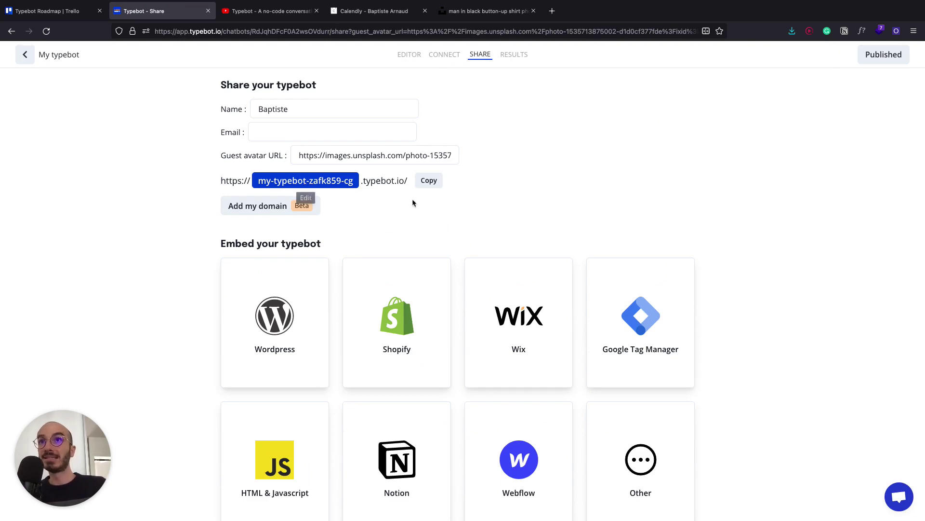
pyautogui.click(312, 181)
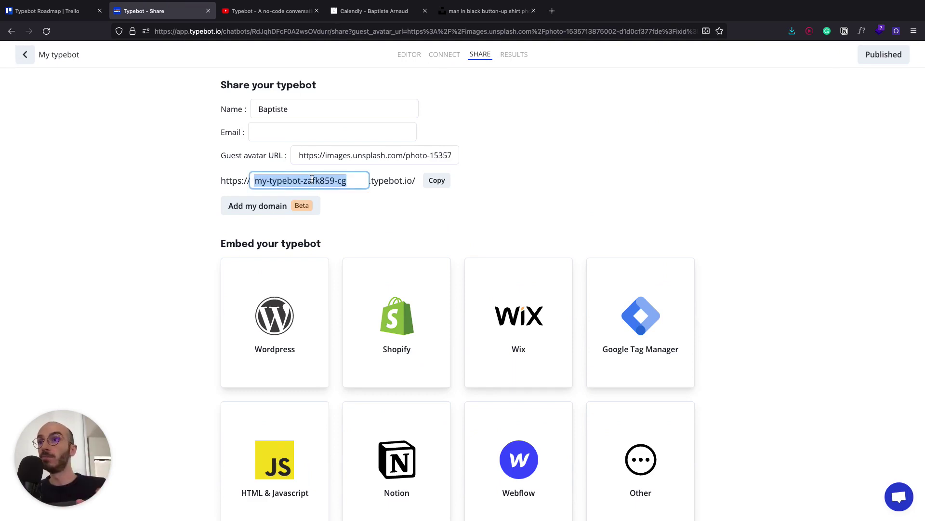
pyautogui.write('my-t')
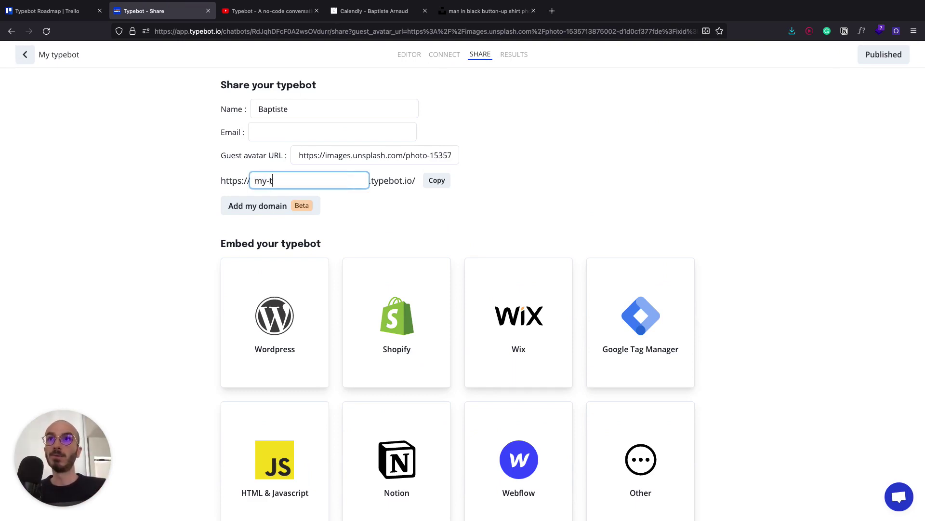
pyautogui.write('ypebot')
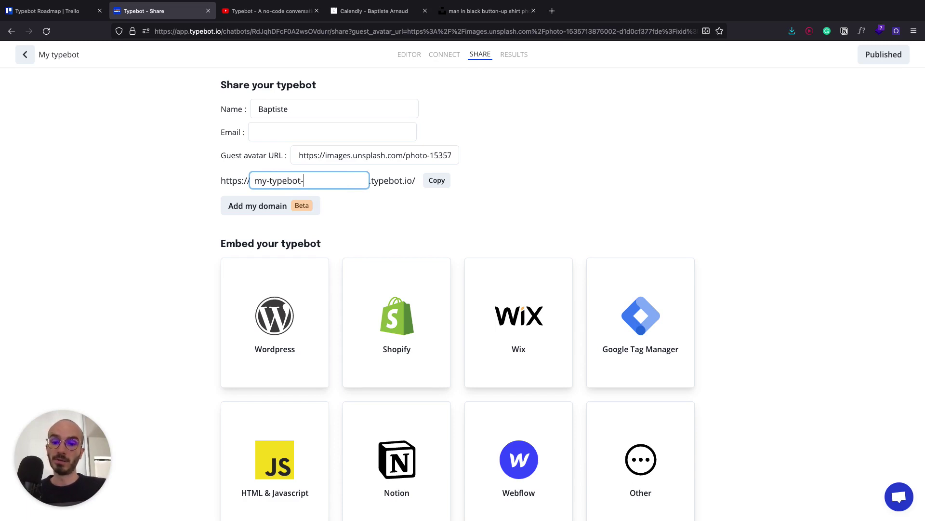
pyautogui.write('-test')
pyautogui.press('Return')
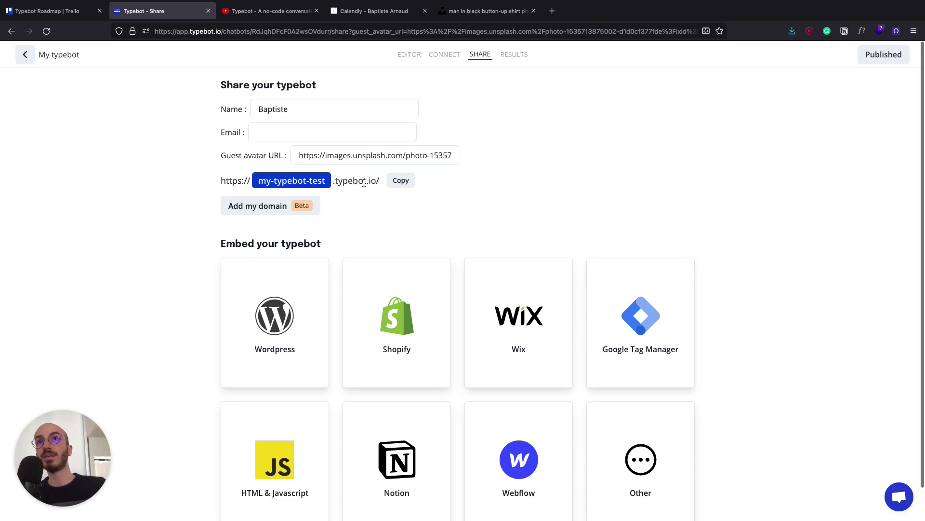
# - Copy the bot's public link and load it in a new browser tab
pyautogui.click(401, 180)
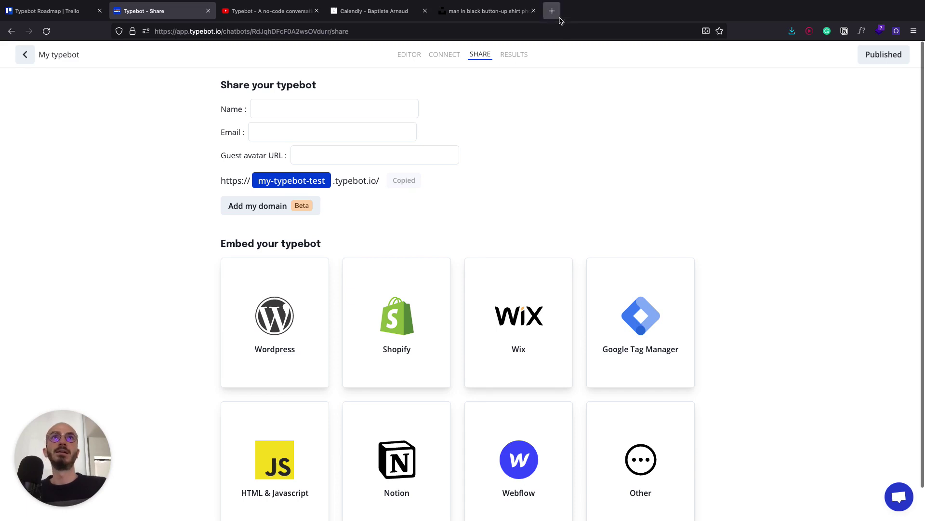
pyautogui.click(552, 11)
pyautogui.press('super+v')
pyautogui.press('Return')
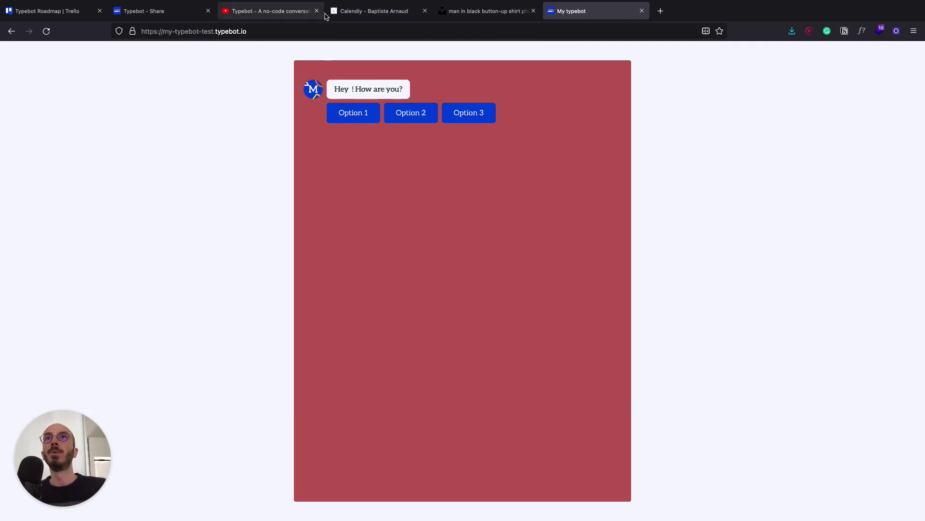
# - Reload the live bot with a name parameter in its URL, then with a different name
pyautogui.click(167, 11)
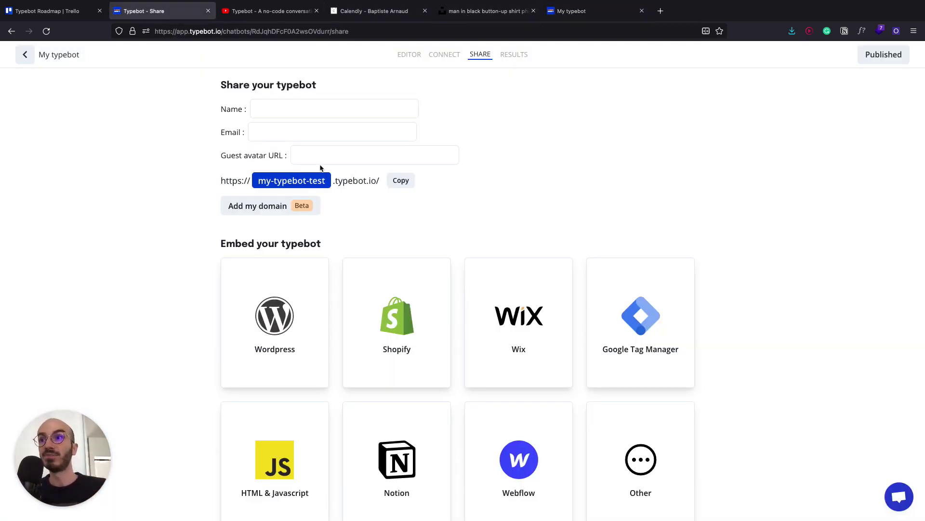
pyautogui.click(314, 30)
pyautogui.write('https://my-typebot-test.typebot.io')
pyautogui.write('?name=Baptiste')
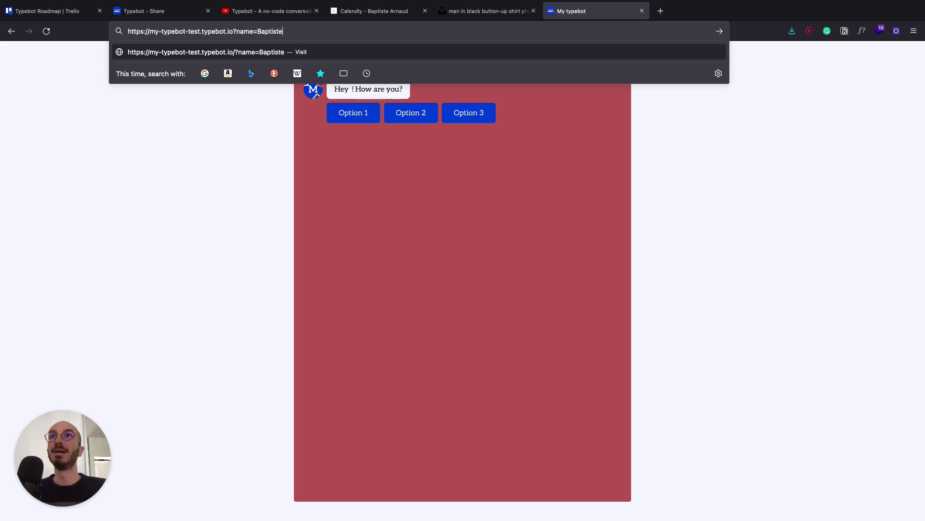
pyautogui.press('Return')
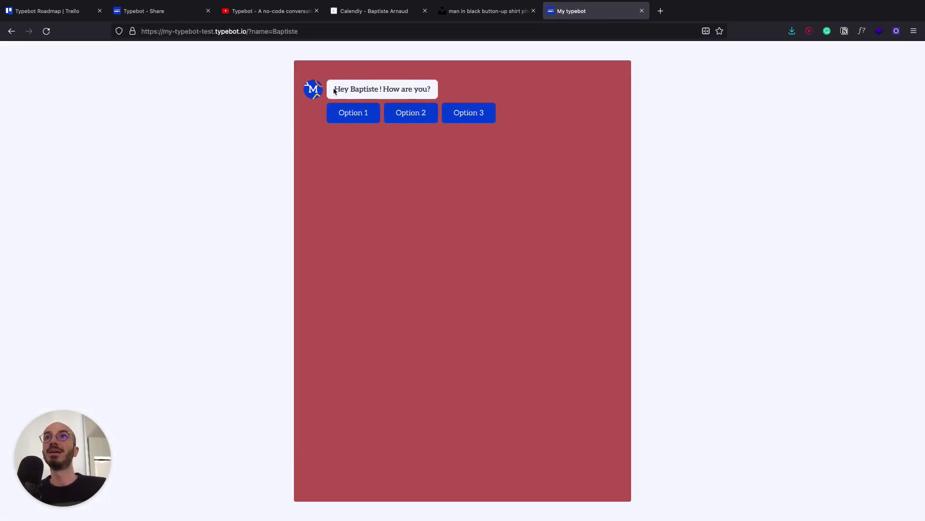
pyautogui.doubleClick(296, 31)
pyautogui.write('John')
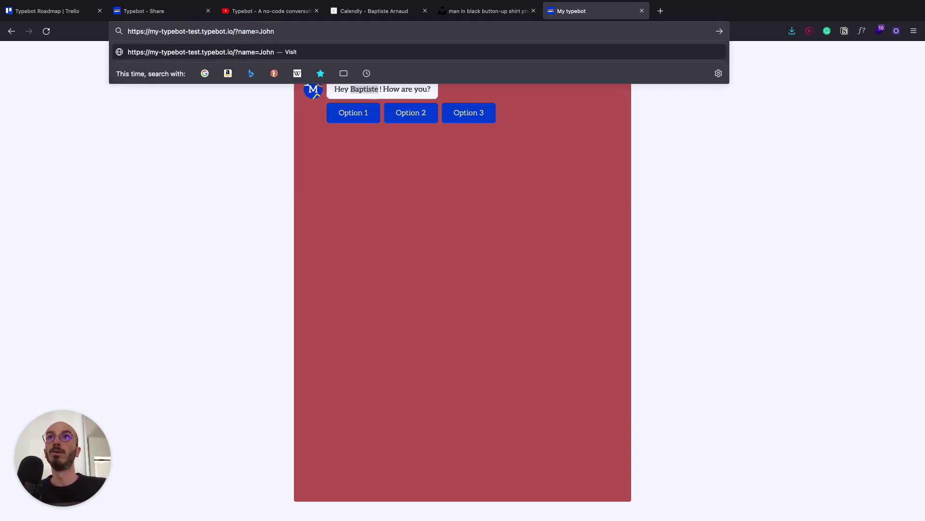
pyautogui.press('Return')
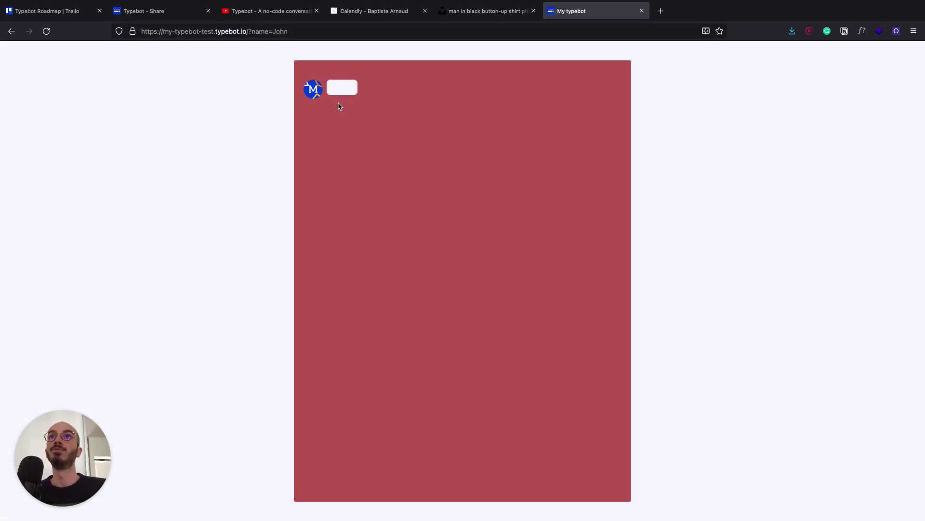
pyautogui.click(295, 32)
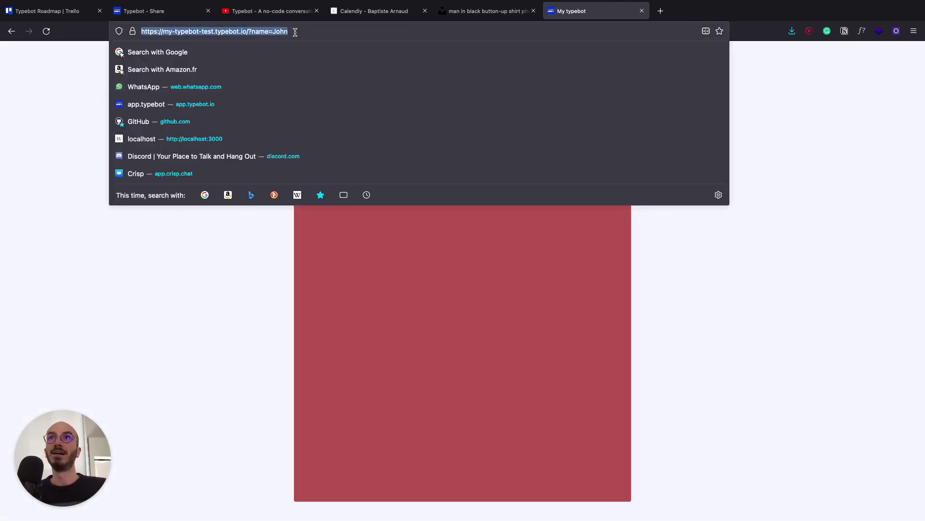
pyautogui.click(295, 32)
pyautogui.write('&')
pyautogui.press('BackSpace')
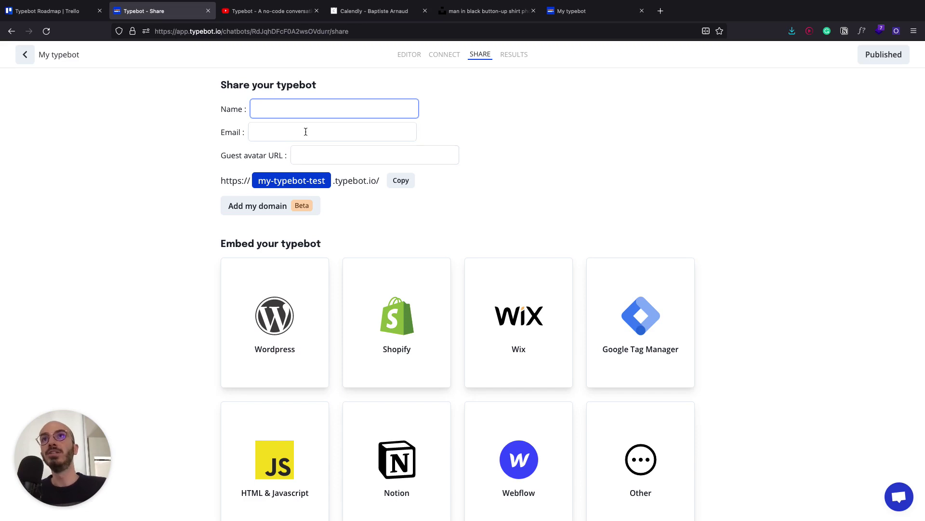
# - Copy the Unsplash portrait's image link and paste it as the guest avatar URL
pyautogui.click(386, 153)
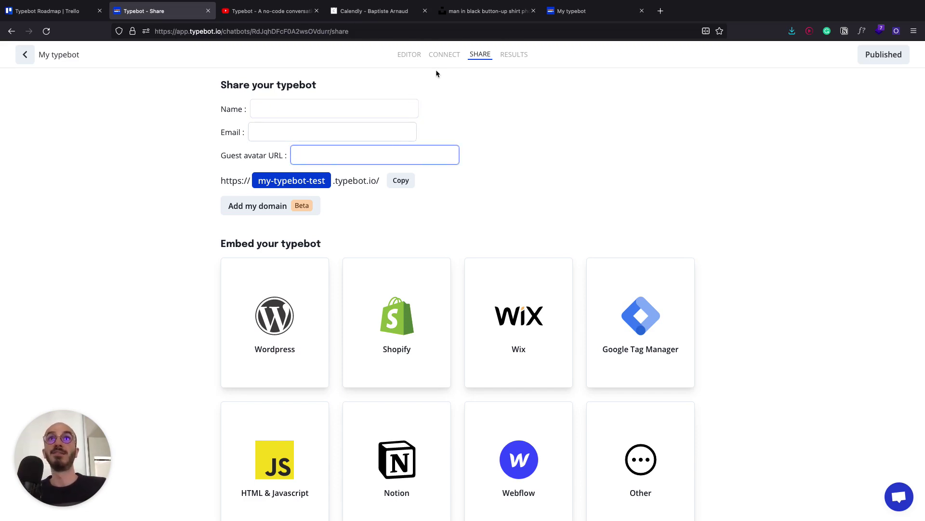
pyautogui.click(473, 11)
pyautogui.rightClick(468, 222)
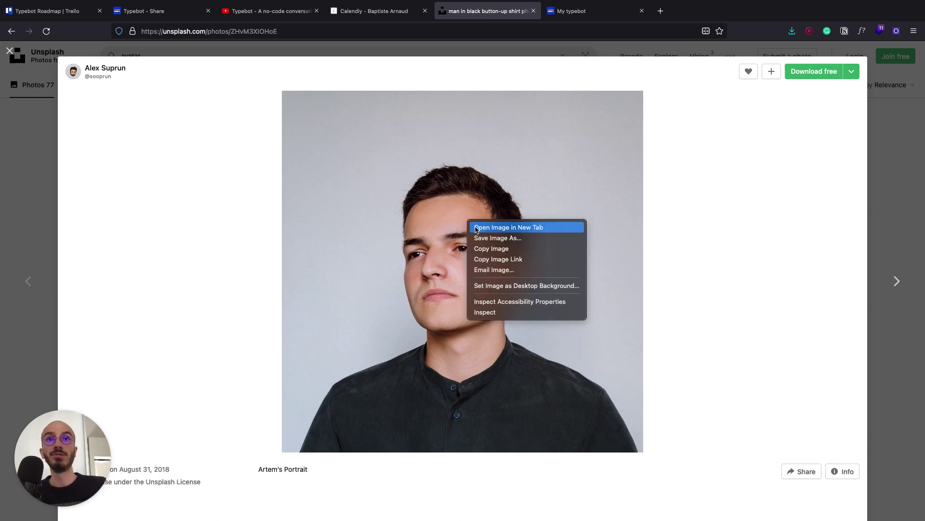
pyautogui.click(497, 260)
pyautogui.click(145, 11)
pyautogui.click(353, 164)
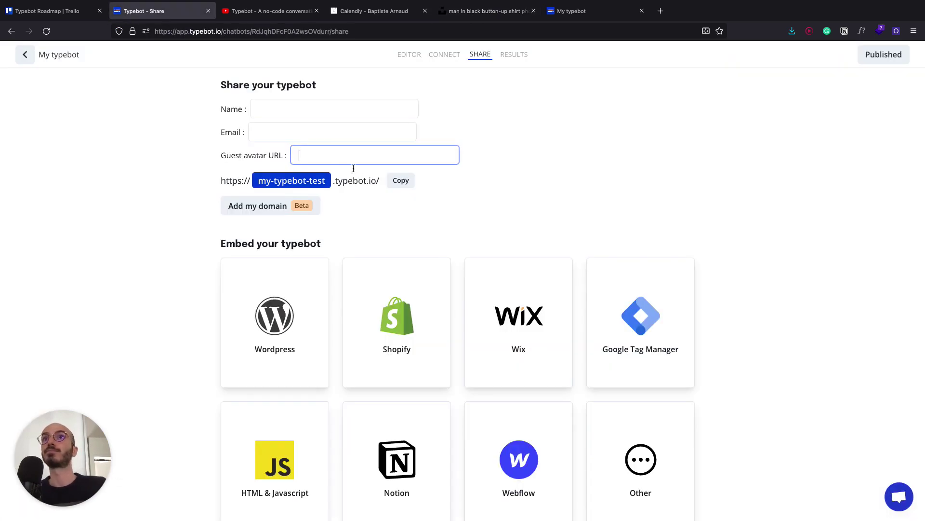
pyautogui.hotkey('ctrl', 'v')
# - Fill in the visitor's name and e-mail, then load the prefilled share link in the bot tab
pyautogui.click(283, 110)
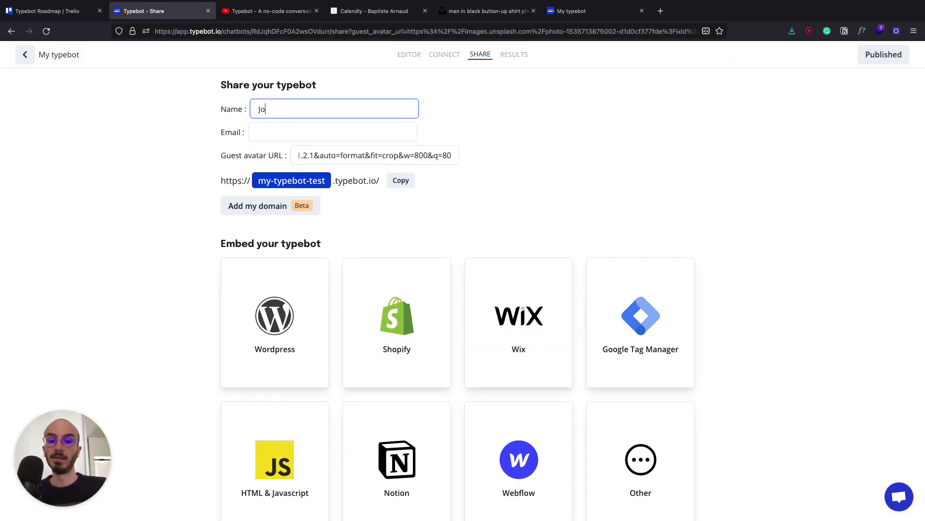
pyautogui.click(260, 135)
pyautogui.write('j')
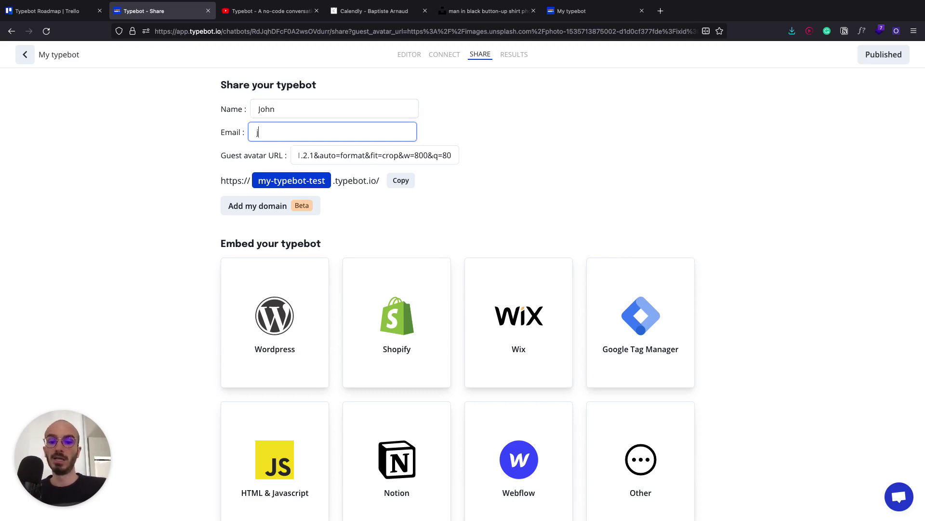
pyautogui.write('ohn@email')
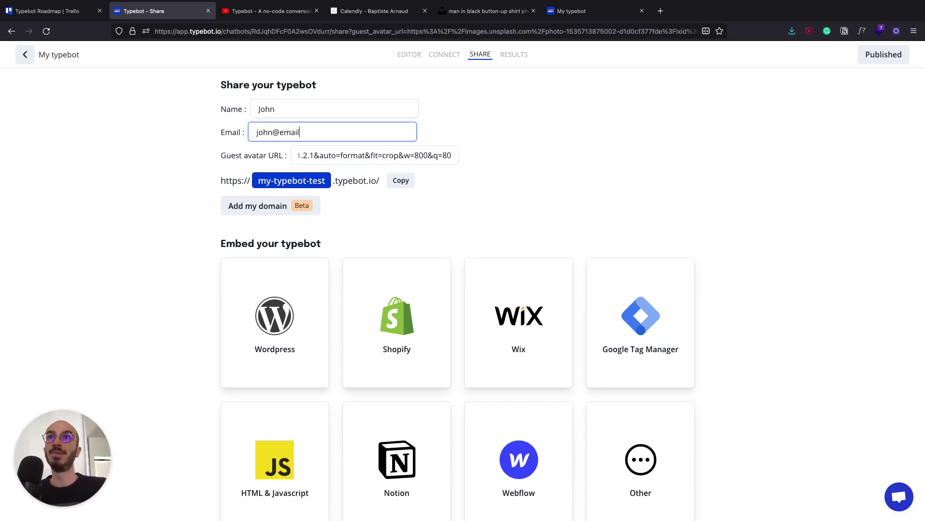
pyautogui.write('.com')
pyautogui.click(400, 181)
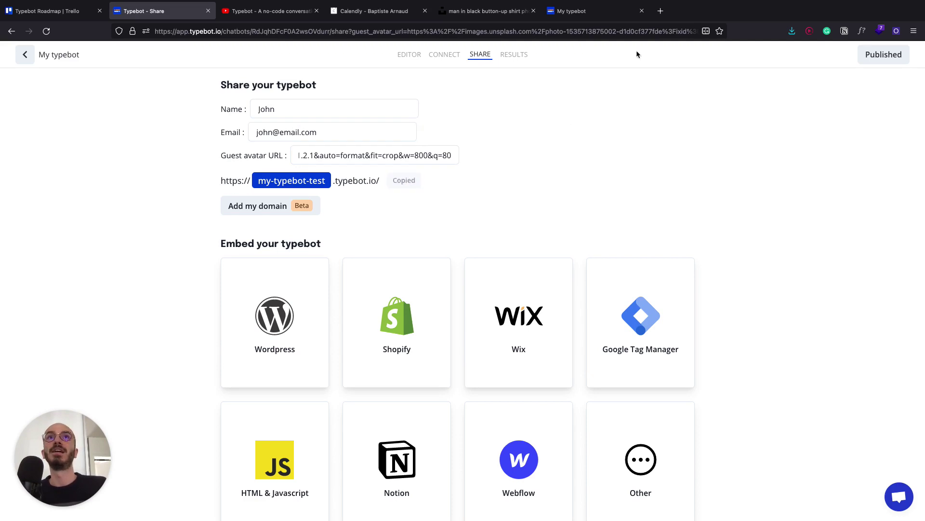
pyautogui.click(585, 11)
pyautogui.click(493, 30)
pyautogui.hotkey('ctrl', 'v')
pyautogui.press('Return')
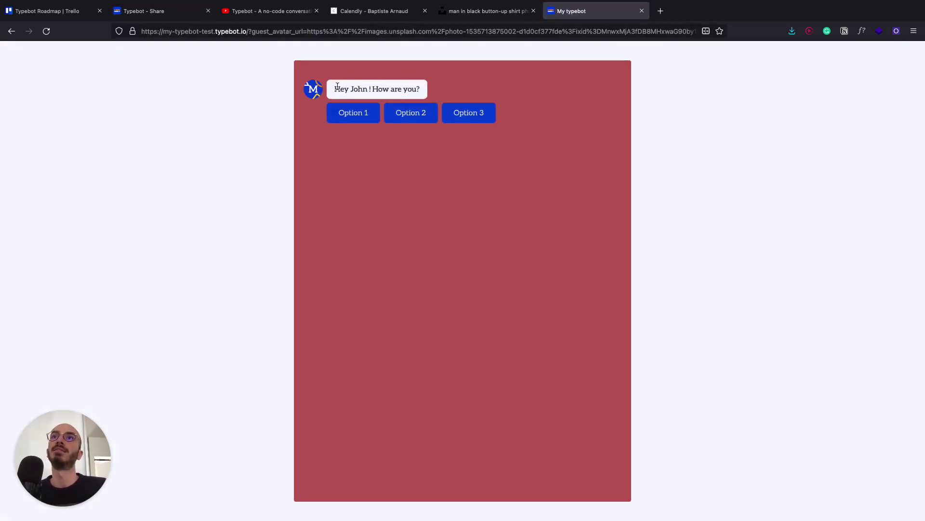
# - Answer Option 1 in the live bot and select the guest_avatar_url parameter in the address
pyautogui.click(344, 119)
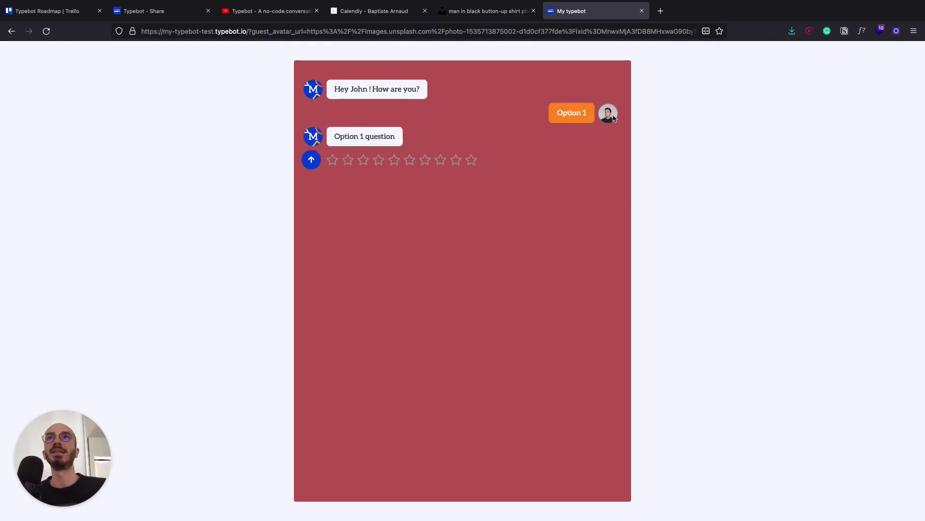
pyautogui.doubleClick(288, 33)
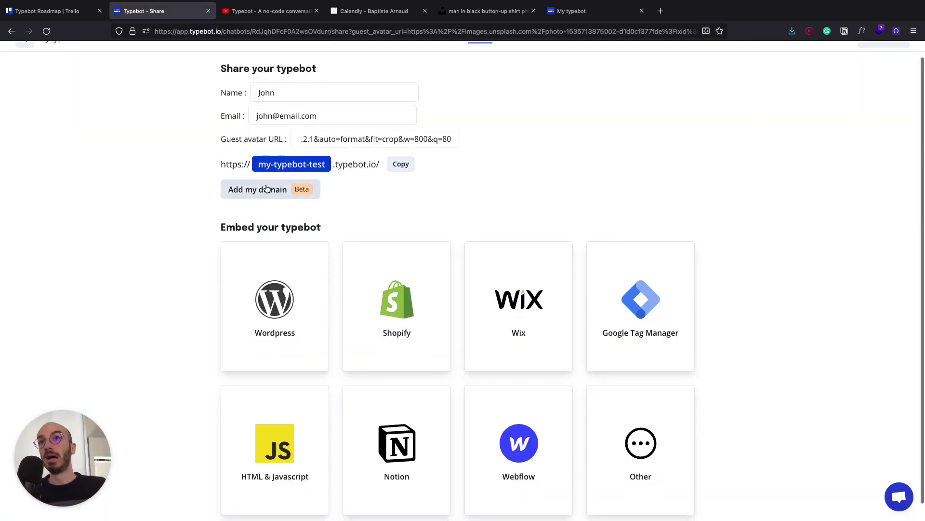
# - Glance at the custom domain and WordPress panels, then open the HTML & Javascript embed options
pyautogui.click(267, 188)
pyautogui.click(438, 215)
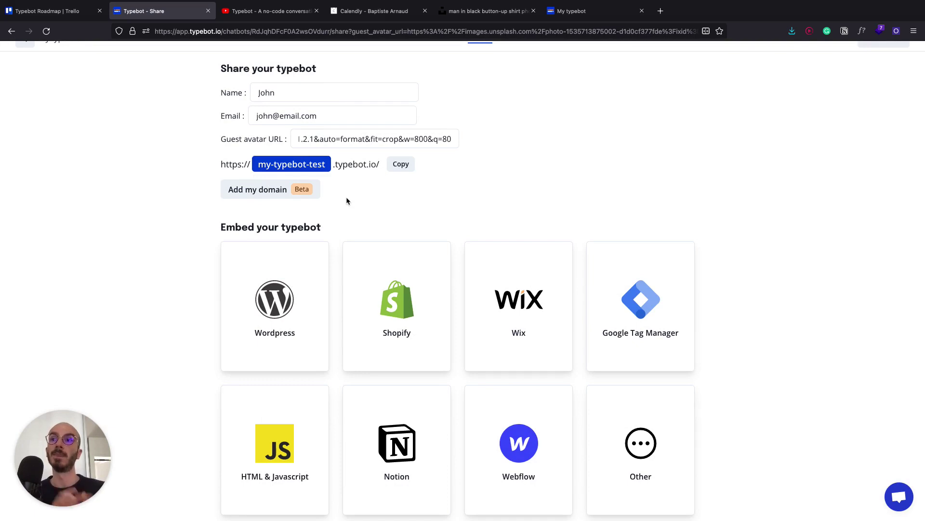
pyautogui.scroll(-1, 346, 201)
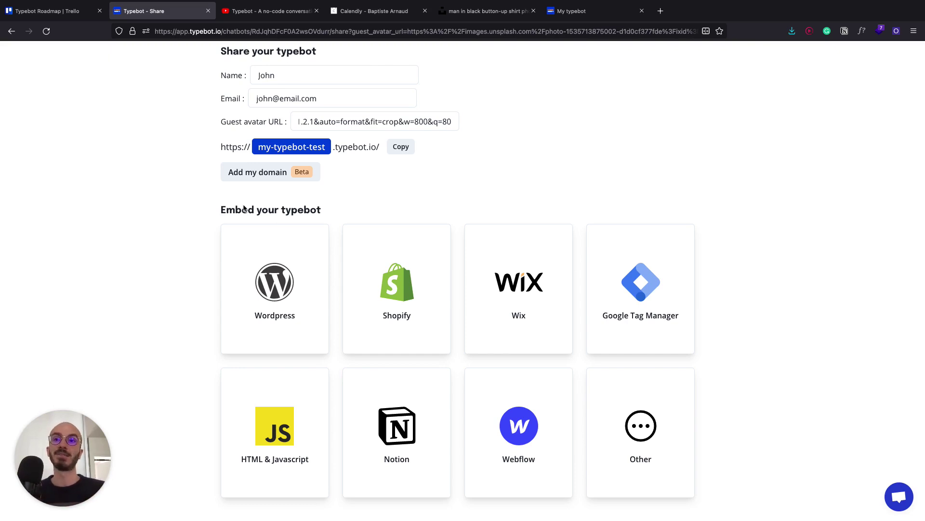
pyautogui.click(273, 326)
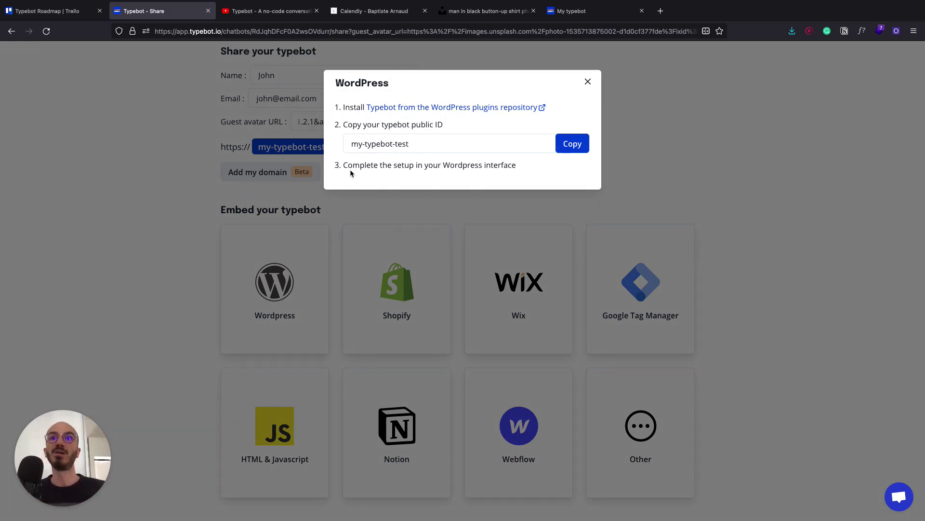
pyautogui.click(299, 367)
pyautogui.click(275, 427)
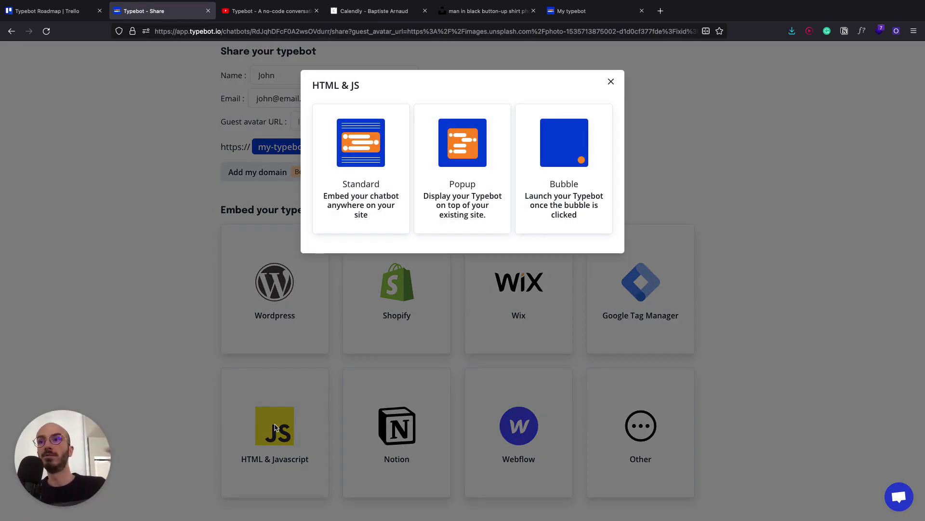
pyautogui.click(264, 428)
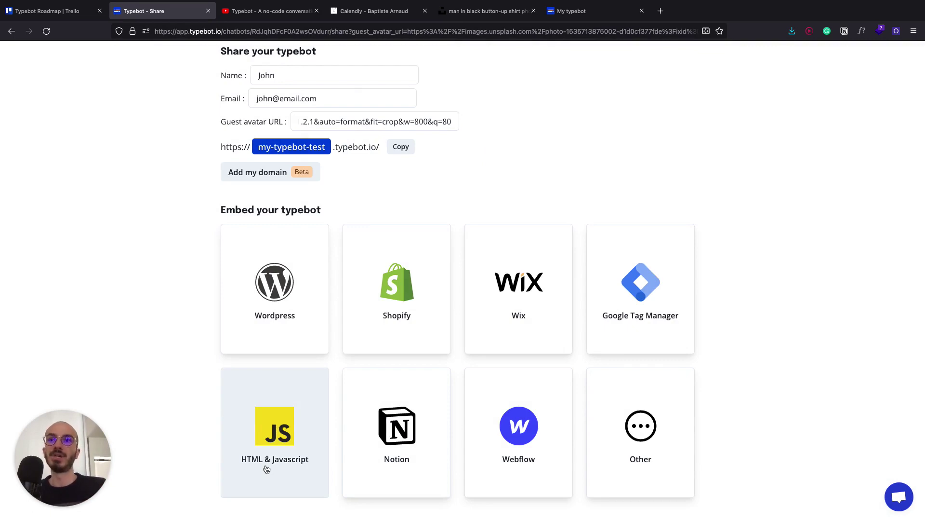
pyautogui.click(266, 467)
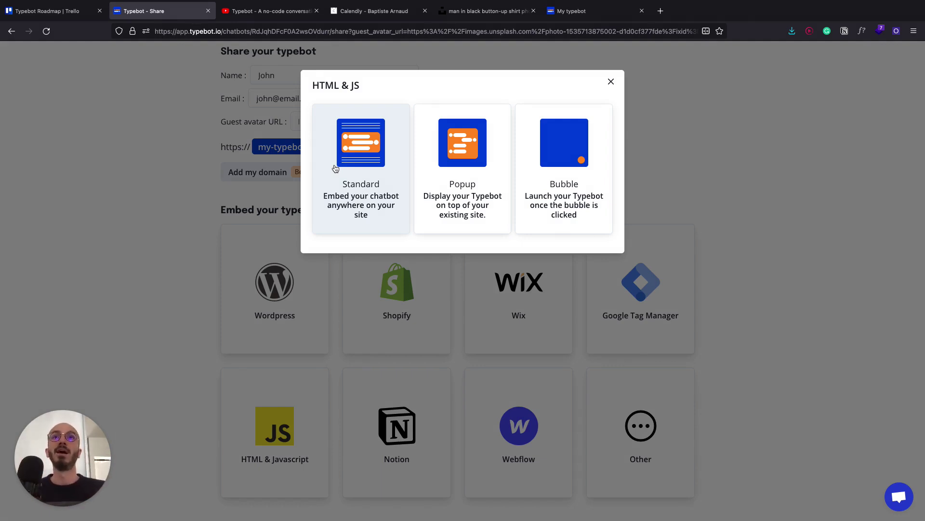
# - Pick the Bubble embed type and set its colour to #565f74
pyautogui.click(498, 155)
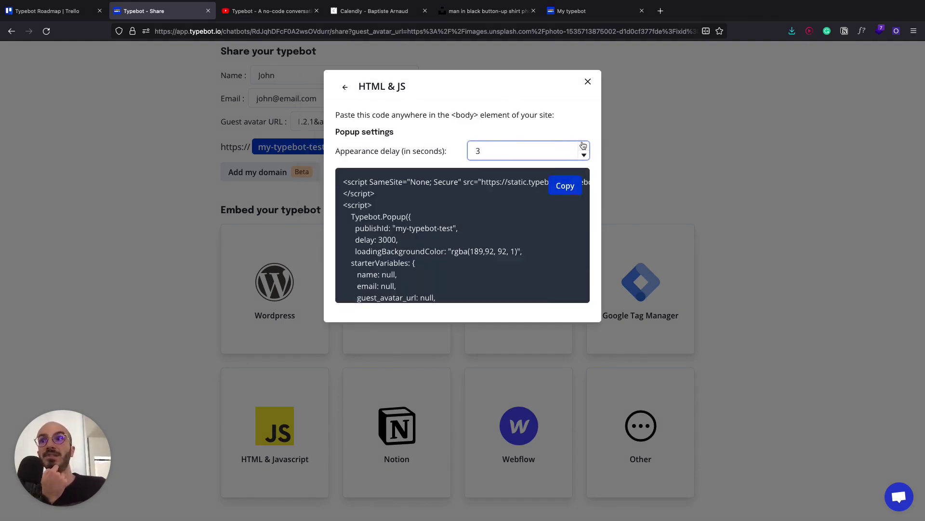
pyautogui.click(346, 88)
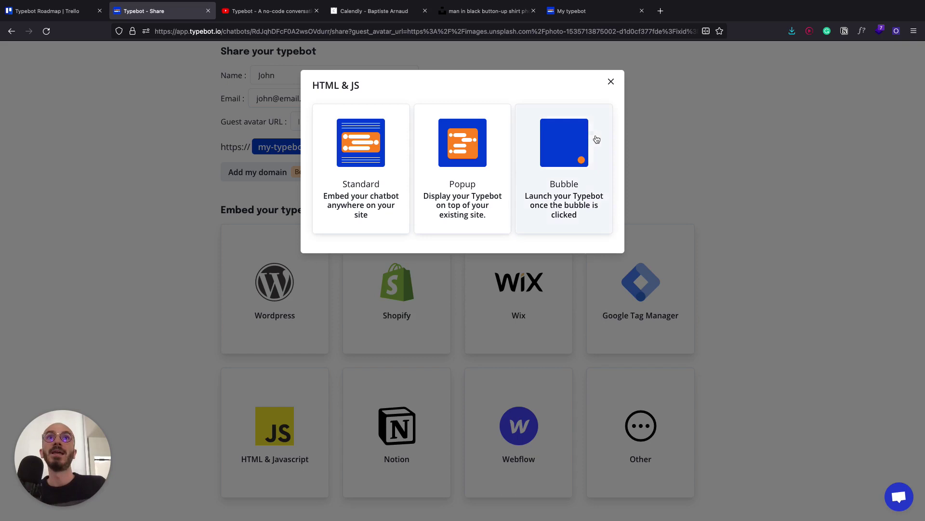
pyautogui.click(566, 145)
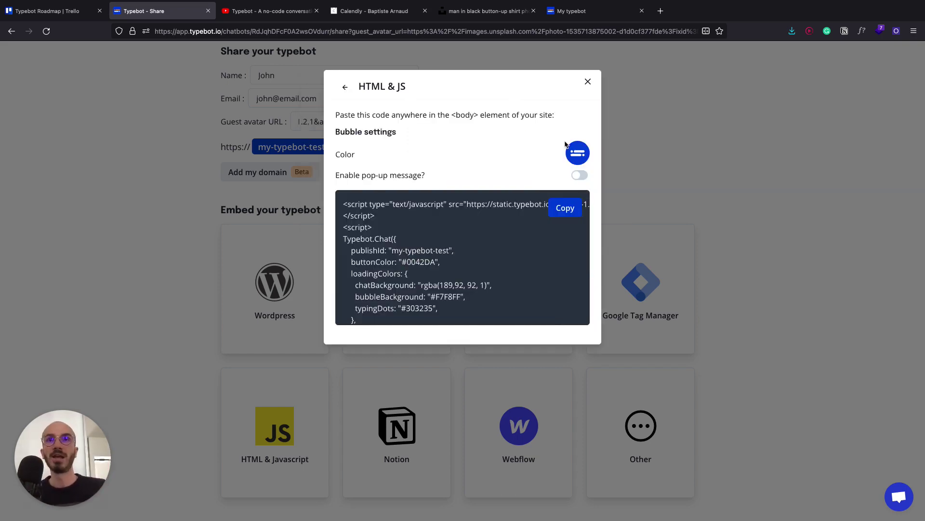
pyautogui.click(575, 153)
pyautogui.click(514, 217)
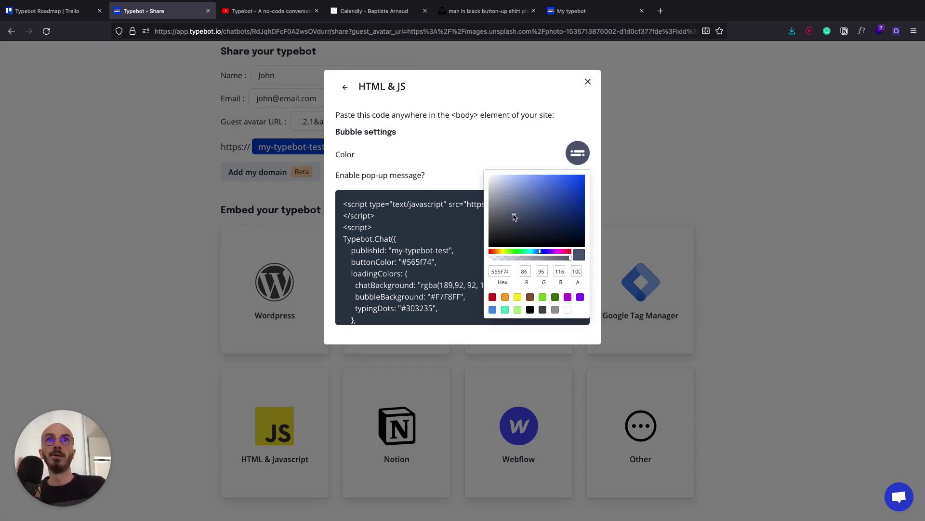
pyautogui.click(503, 155)
# - Enable a pop-up message after 3 seconds, trim its final period, and go to Results
pyautogui.click(580, 175)
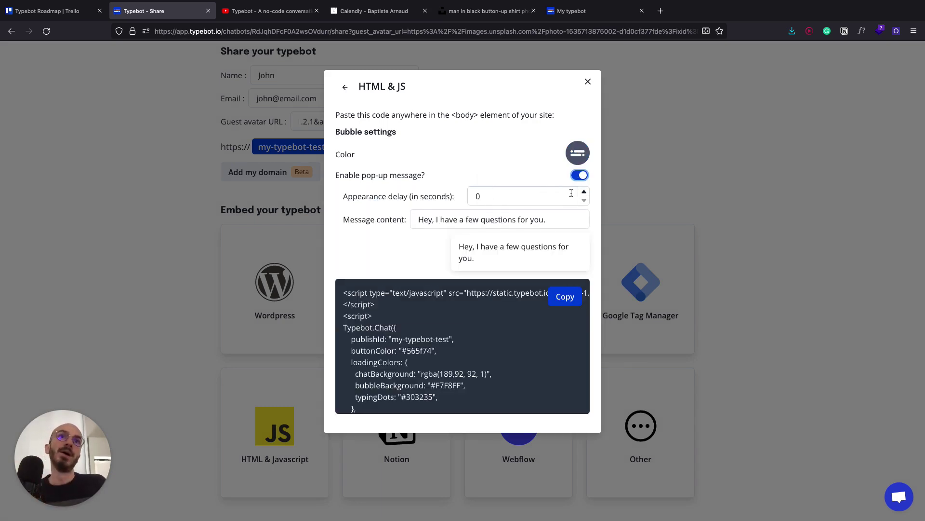
pyautogui.click(584, 192)
pyautogui.click(584, 192)
pyautogui.click(584, 192)
pyautogui.click(568, 219)
pyautogui.press('BackSpace')
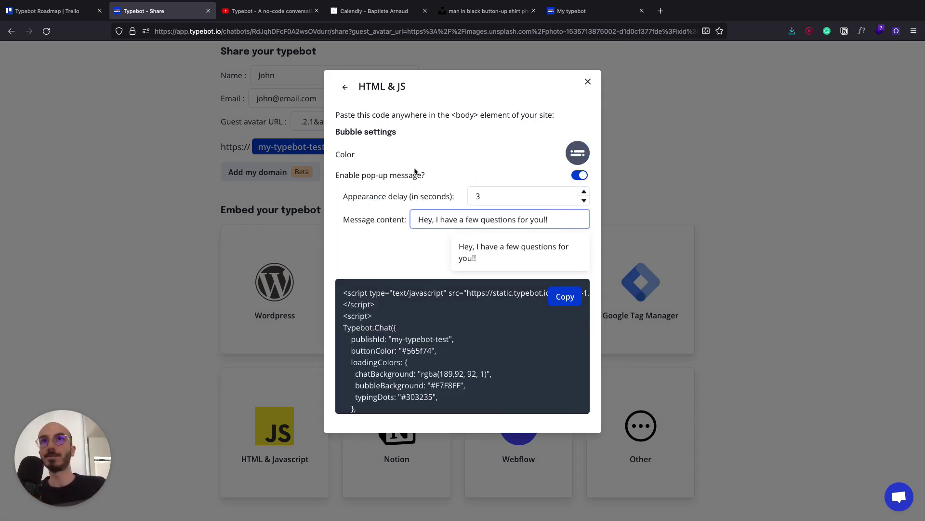
pyautogui.click(701, 198)
pyautogui.click(515, 55)
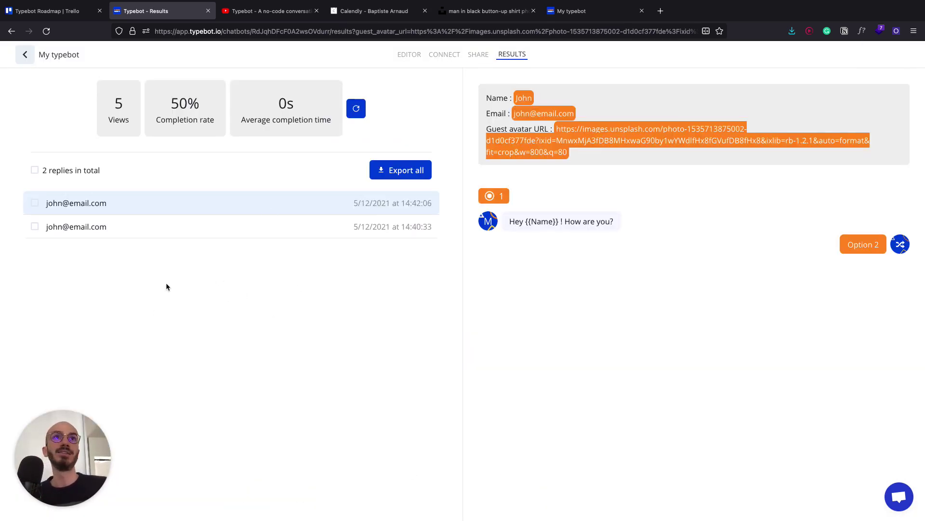
# - Review the second reply's prefilled answers and export all replies to a CSV opened in Numbers
pyautogui.click(175, 230)
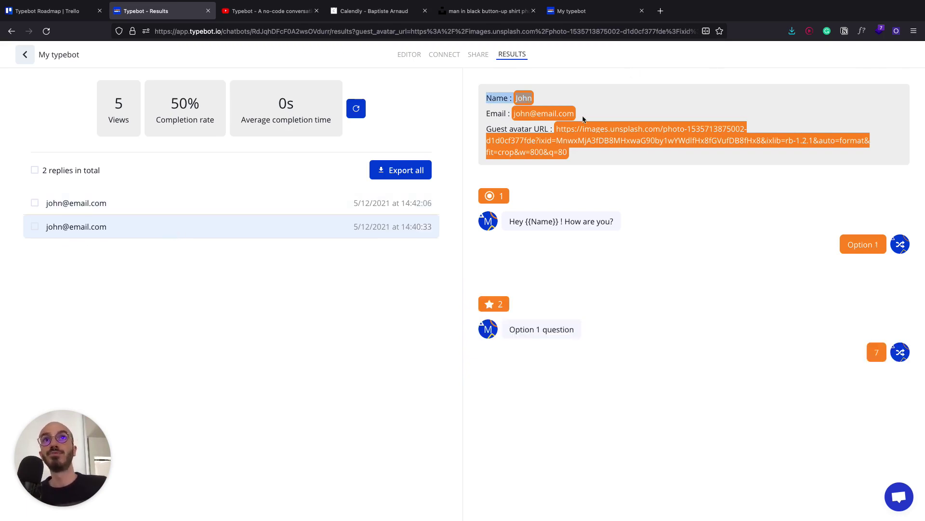
pyautogui.moveTo(584, 119); pyautogui.dragTo(605, 157)
pyautogui.click(600, 157)
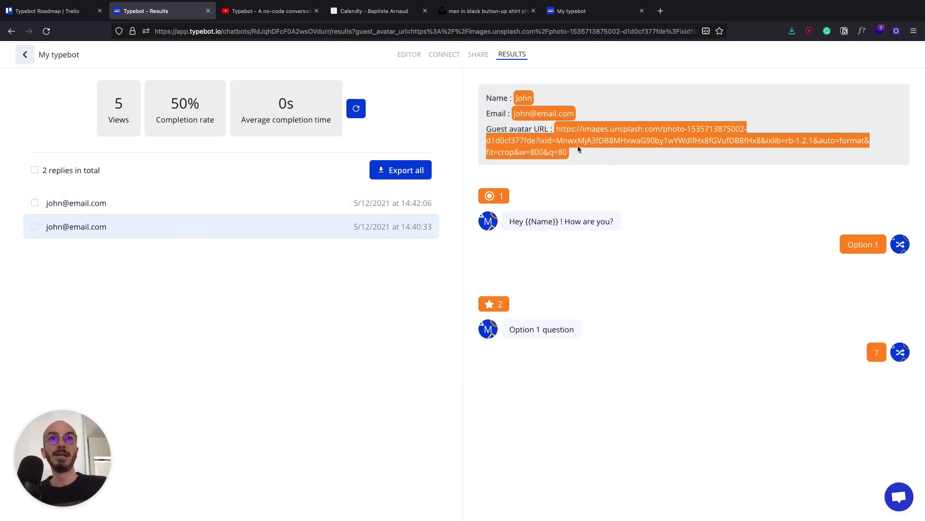
pyautogui.click(35, 203)
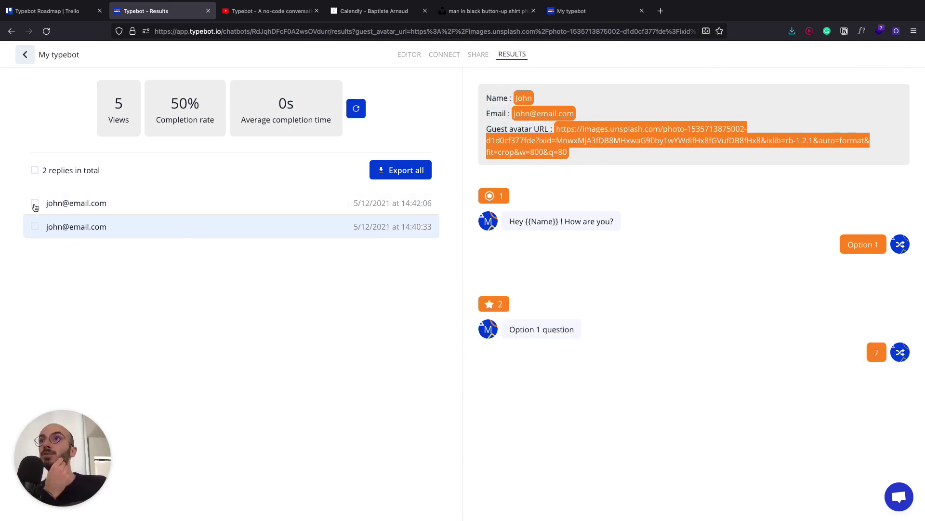
pyautogui.click(34, 171)
pyautogui.click(389, 177)
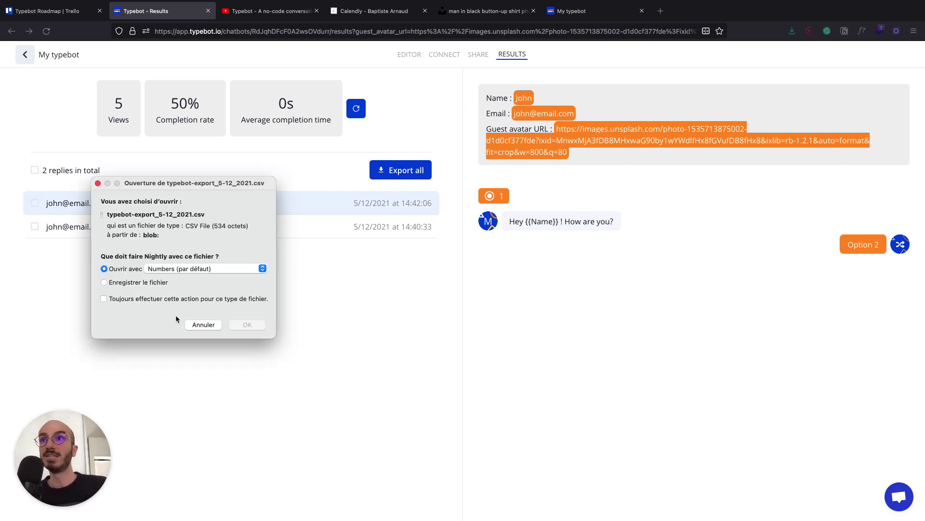
pyautogui.click(253, 323)
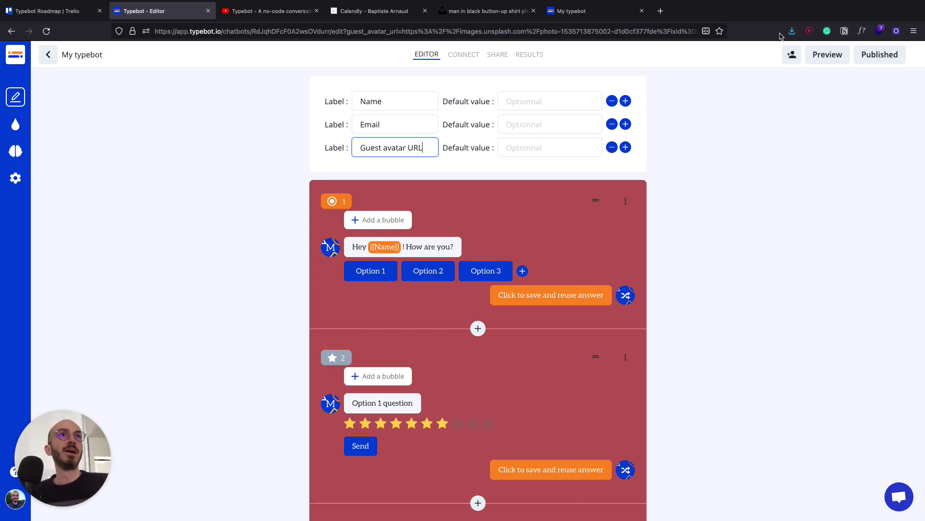
pyautogui.click(792, 55)
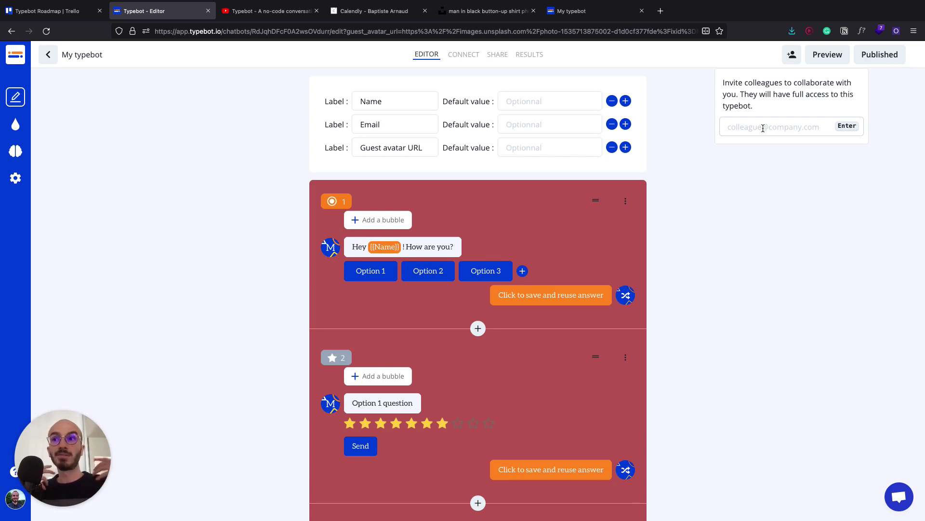
pyautogui.click(745, 217)
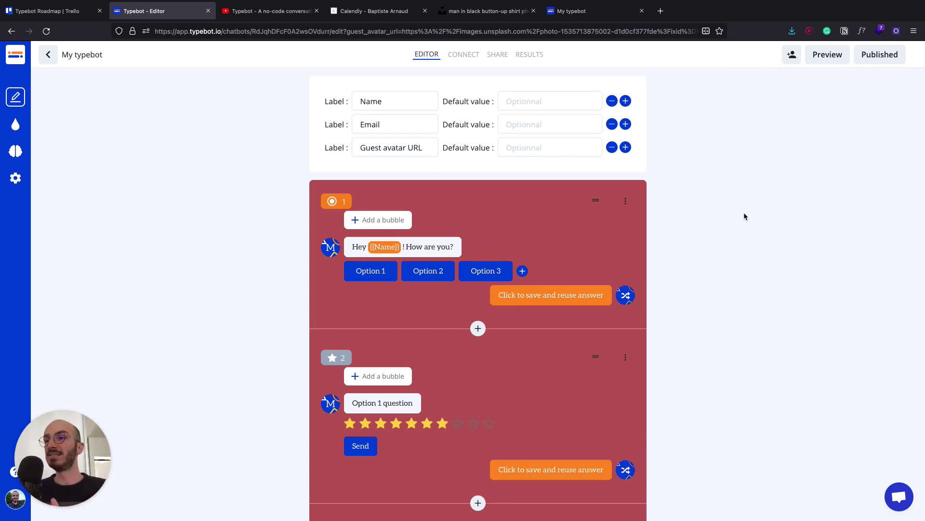
pyautogui.click(64, 12)
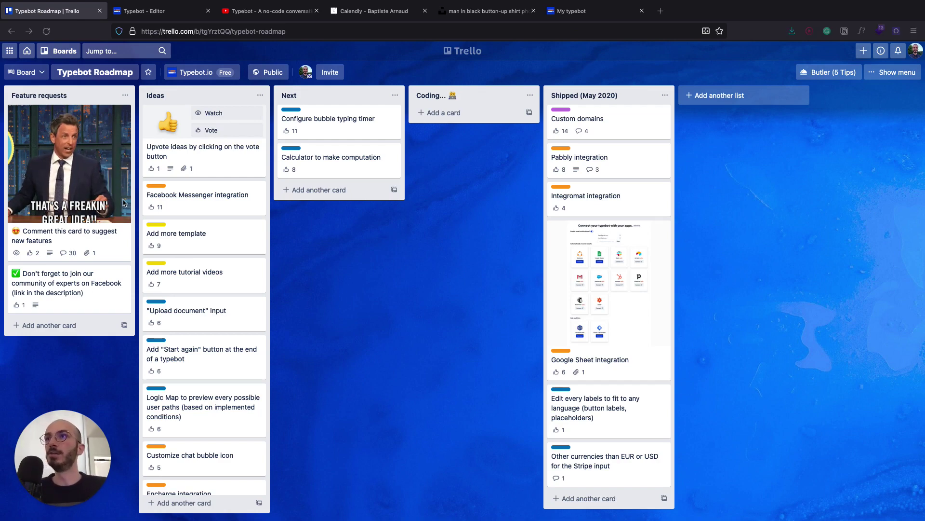
pyautogui.click(57, 233)
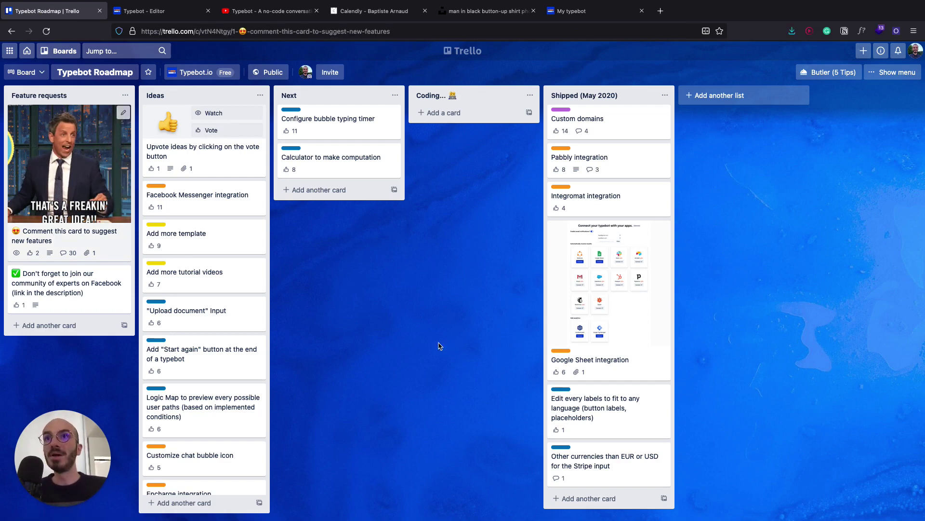
pyautogui.click(115, 367)
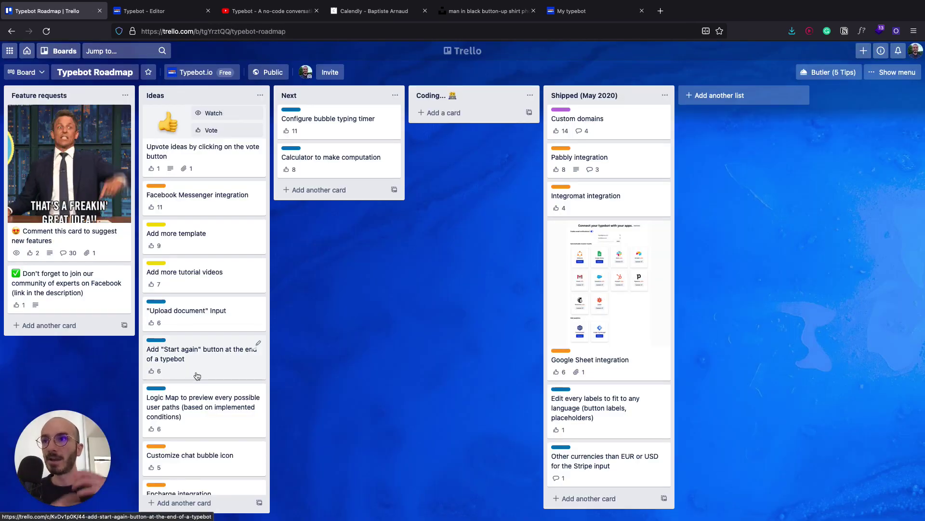
pyautogui.scroll(-1, 197, 375)
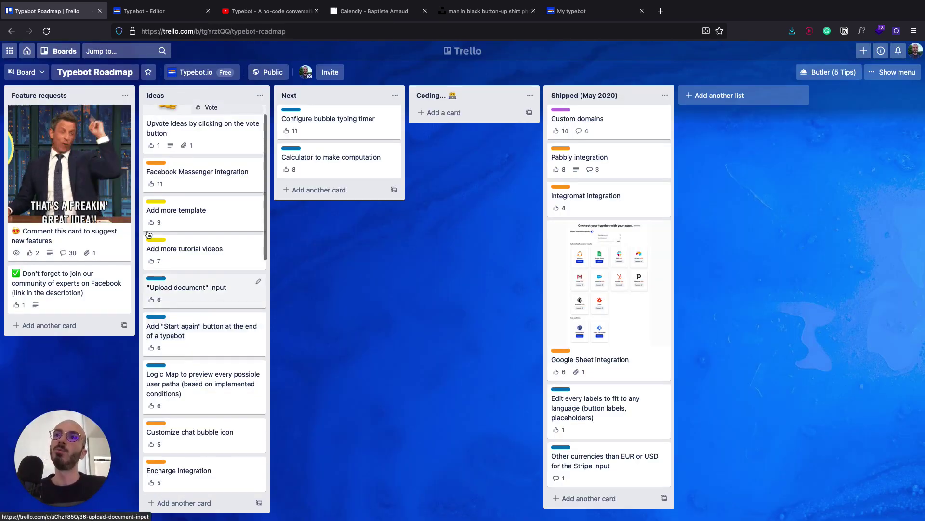
pyautogui.scroll(-5, 216, 378)
pyautogui.scroll(6, 226, 337)
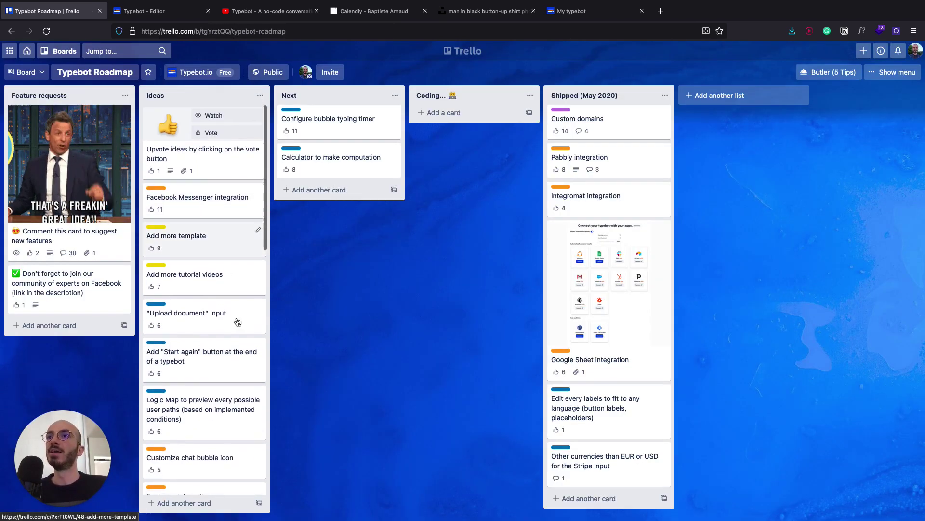
pyautogui.hotkey('ctrl', 'Tab')
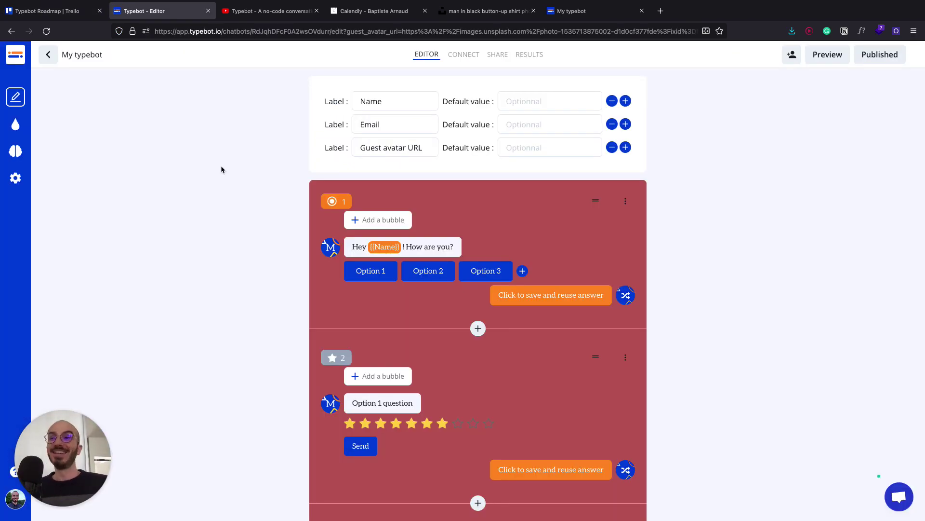